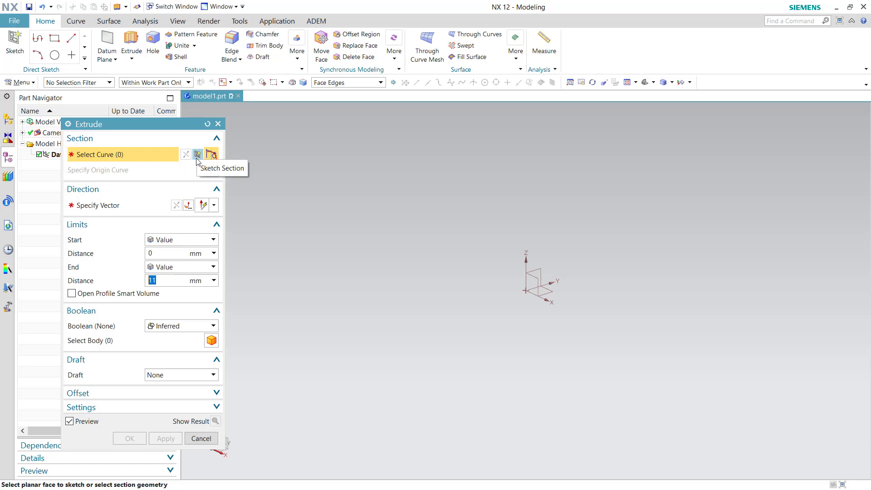
Create the extrusion's section sketch on the inferred XY plane and leave the automatically started Profile command.
{"action": "left_click", "coordinate": [197, 156]}
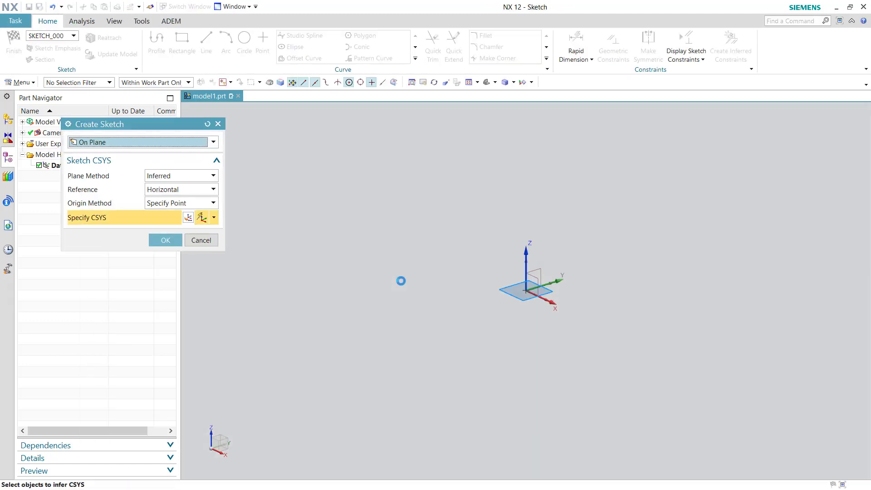
{"action": "middle_click", "coordinate": [401, 281]}
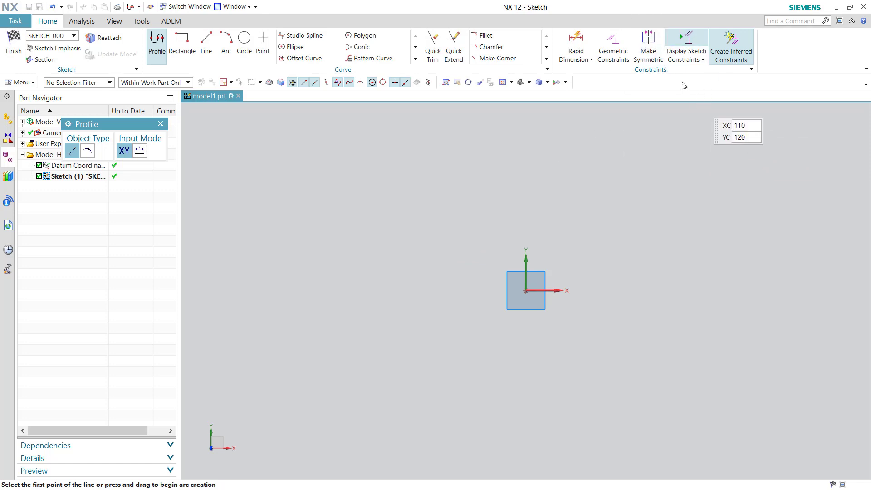
{"action": "left_click", "coordinate": [681, 56]}
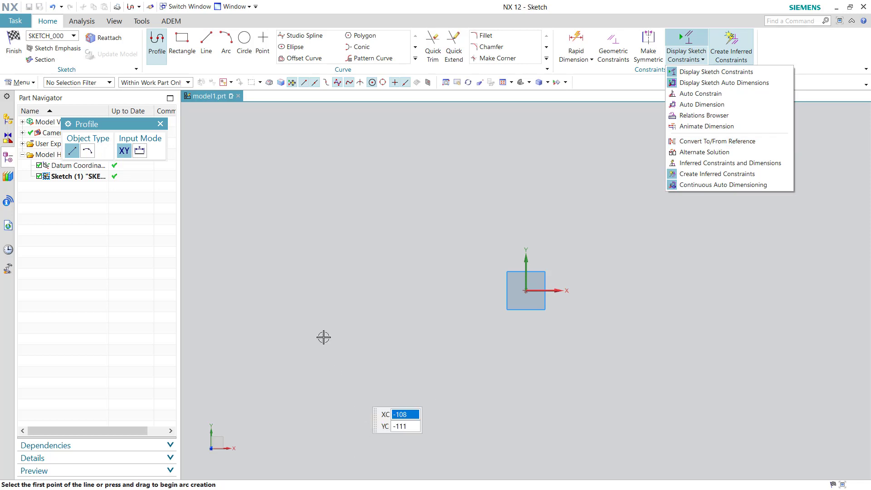
{"action": "key", "text": "Escape"}
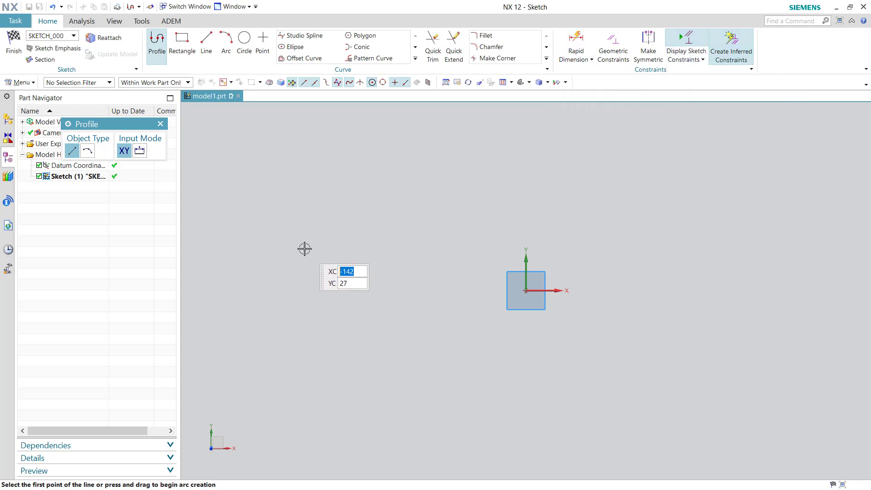
{"action": "key", "text": "Escape"}
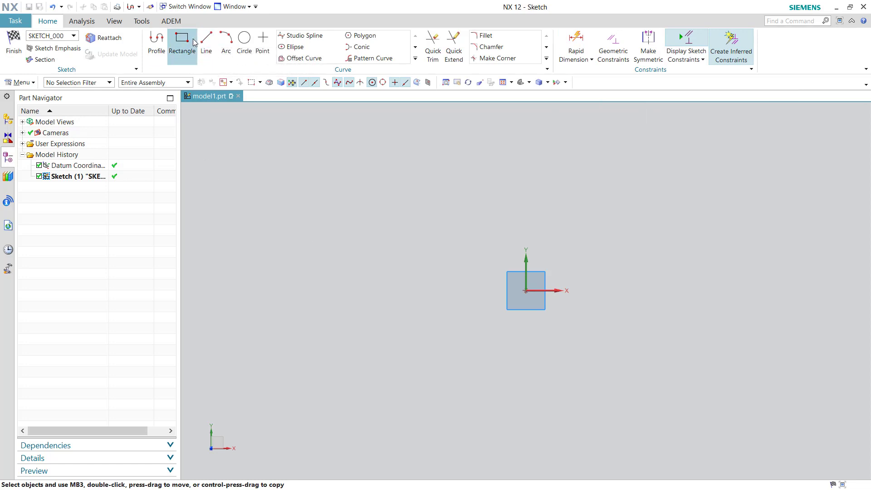
Sketch a rectangle about 112 mm wide and 77.9 mm high from its center at the sketch origin.
{"action": "left_click", "coordinate": [180, 46]}
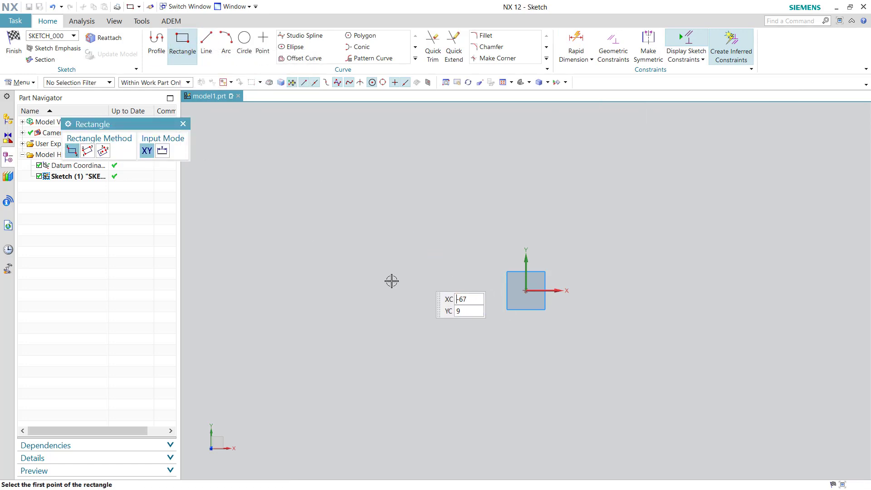
{"action": "left_click", "coordinate": [103, 151]}
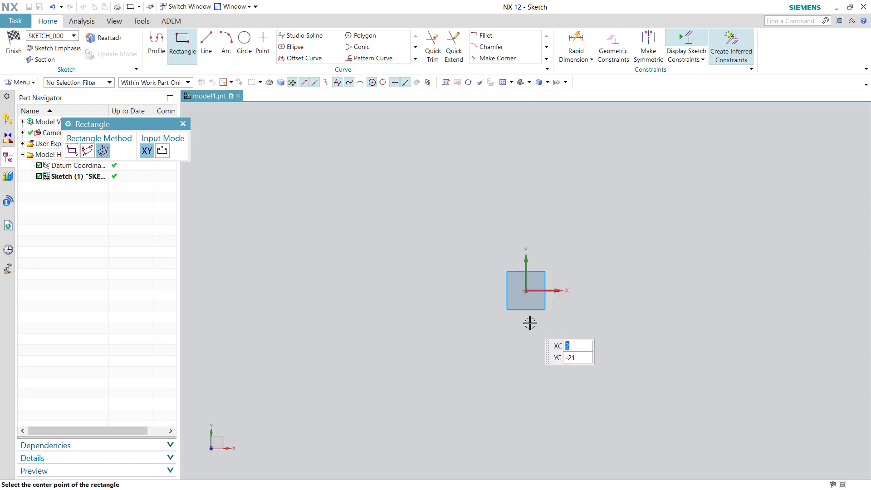
{"action": "left_click", "coordinate": [526, 292]}
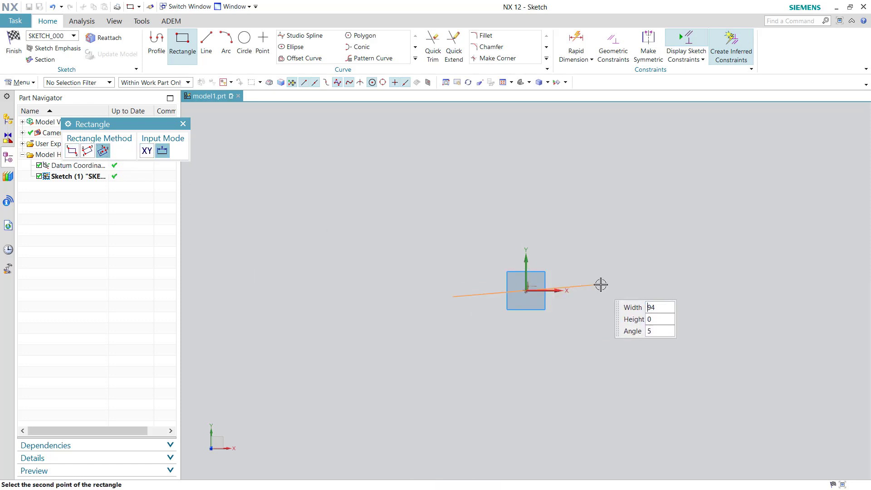
{"action": "left_click", "coordinate": [598, 230]}
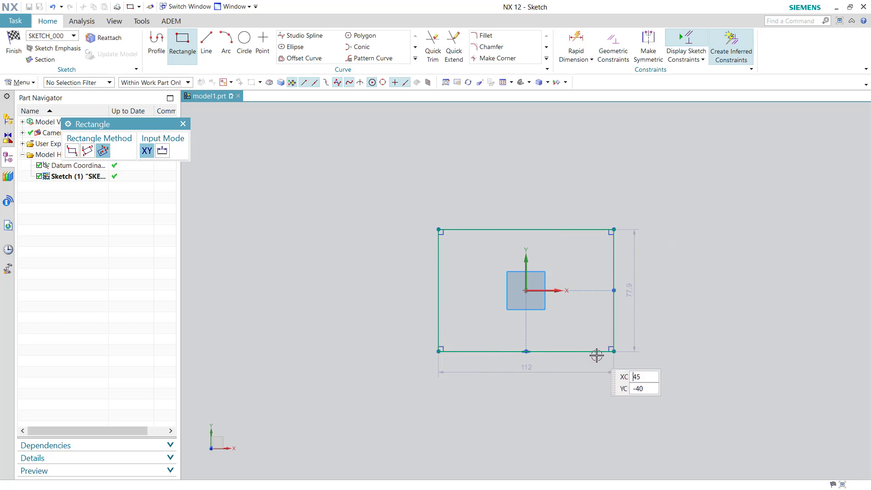
{"action": "left_click", "coordinate": [183, 124]}
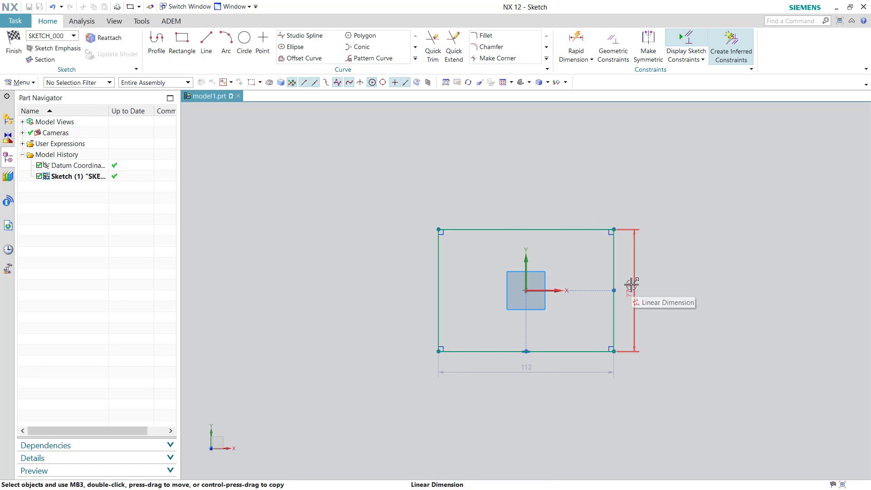
Switch Continuous Auto Dimensioning and Create Inferred Constraints off and back on.
{"action": "left_click", "coordinate": [724, 63]}
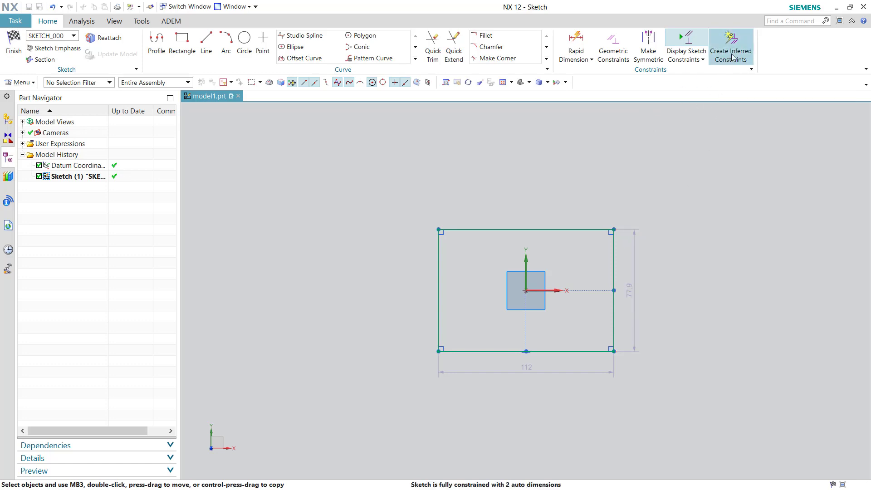
{"action": "left_click", "coordinate": [702, 60]}
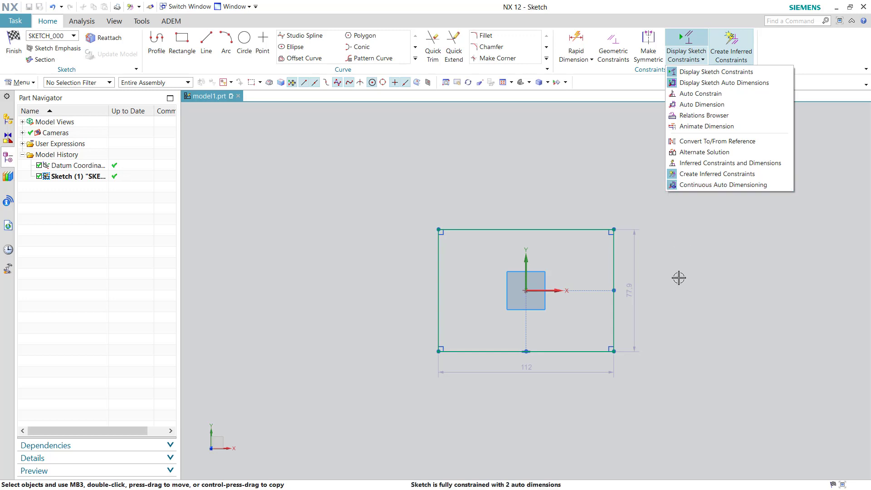
{"action": "left_click", "coordinate": [720, 185]}
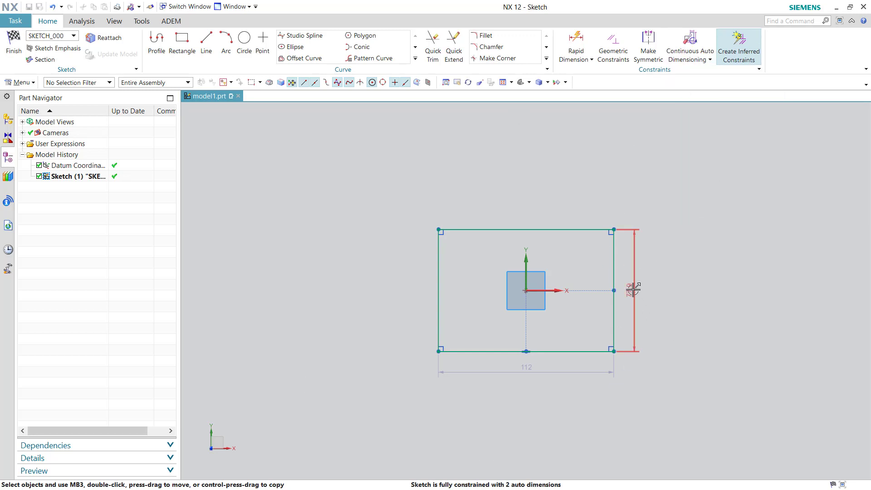
{"action": "left_click", "coordinate": [697, 58]}
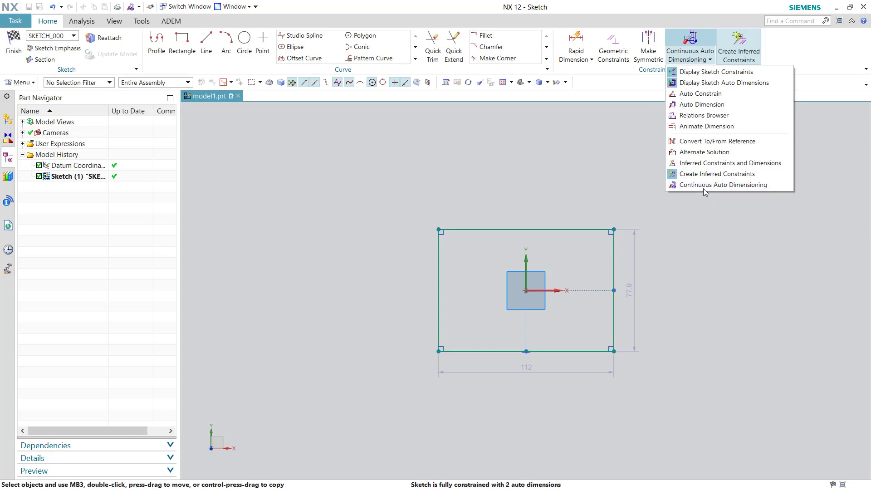
{"action": "left_click", "coordinate": [708, 174]}
{"action": "left_click", "coordinate": [687, 57]}
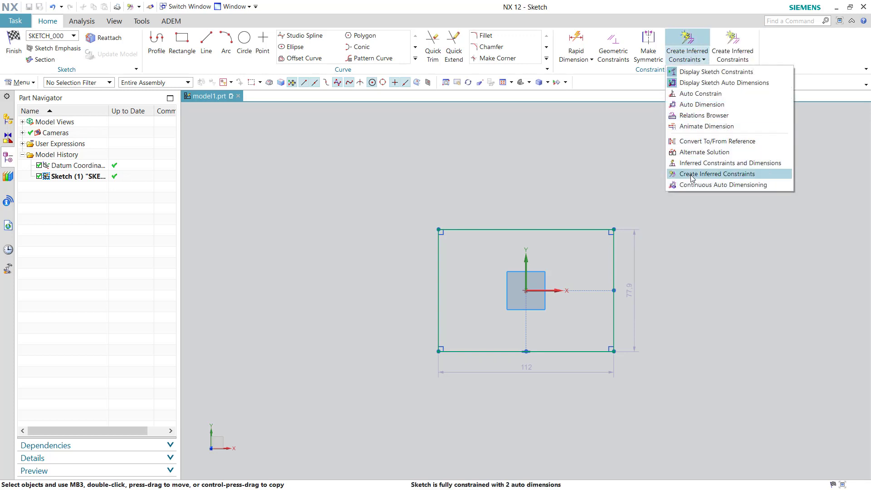
{"action": "left_click", "coordinate": [692, 177]}
{"action": "left_click", "coordinate": [687, 56]}
{"action": "left_click", "coordinate": [695, 185]}
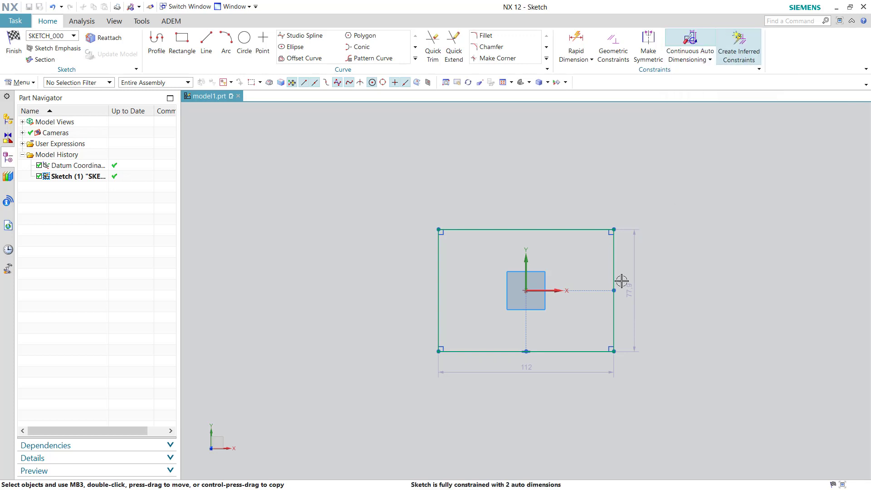
Try to delete the rectangle's automatic height dimension while Continuous Auto Dimensioning is on.
{"action": "left_click", "coordinate": [626, 286]}
{"action": "key", "text": "Delete"}
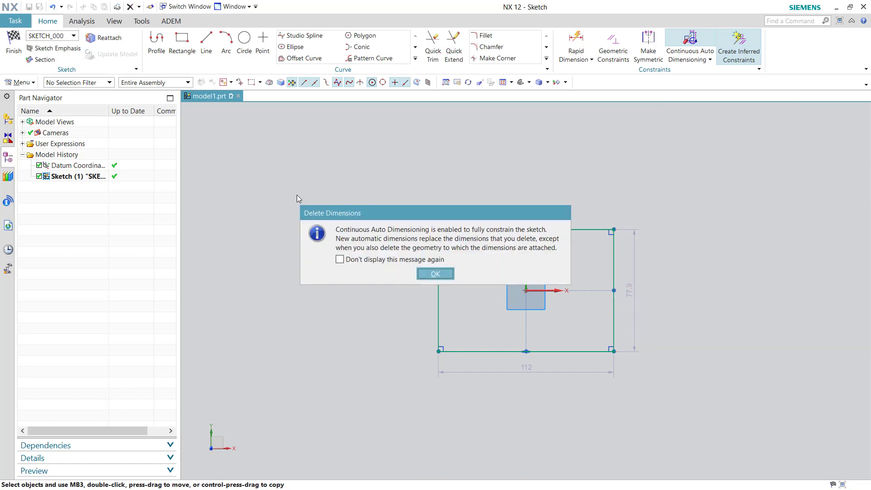
{"action": "left_click", "coordinate": [431, 274]}
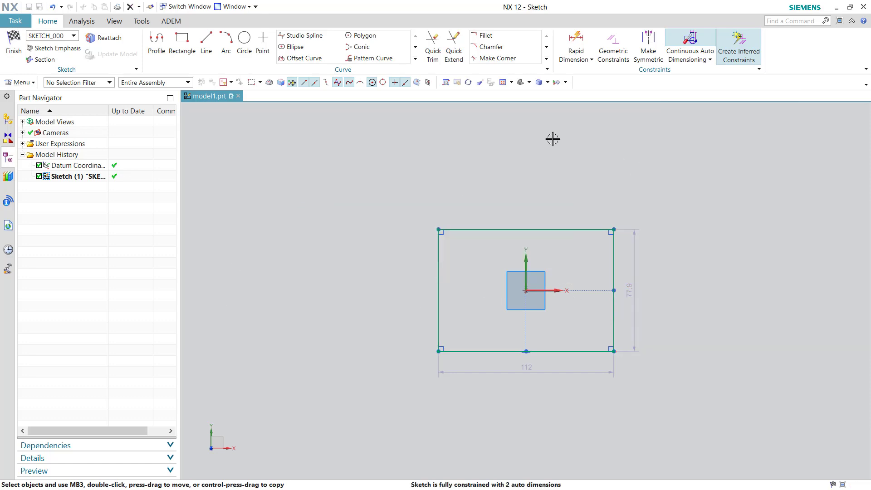
Turn off Continuous Auto Dimensioning and delete the rectangle's automatic height and width dimensions.
{"action": "left_click", "coordinate": [690, 52]}
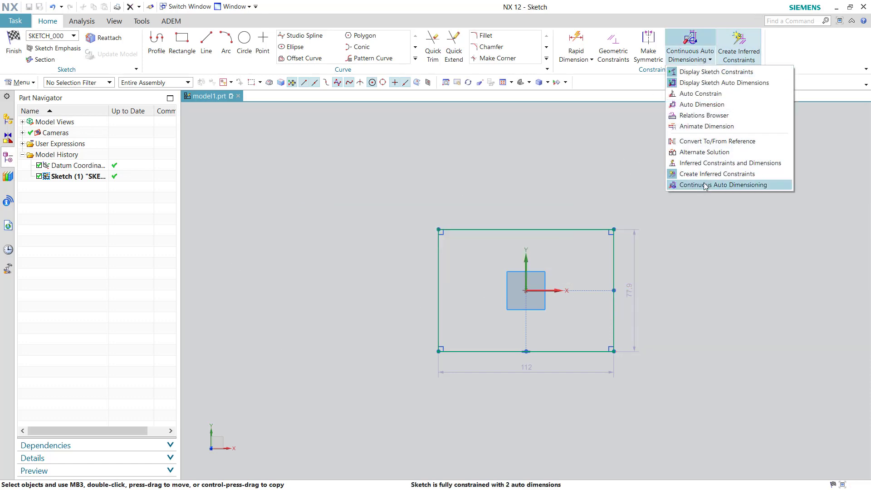
{"action": "left_click", "coordinate": [694, 184]}
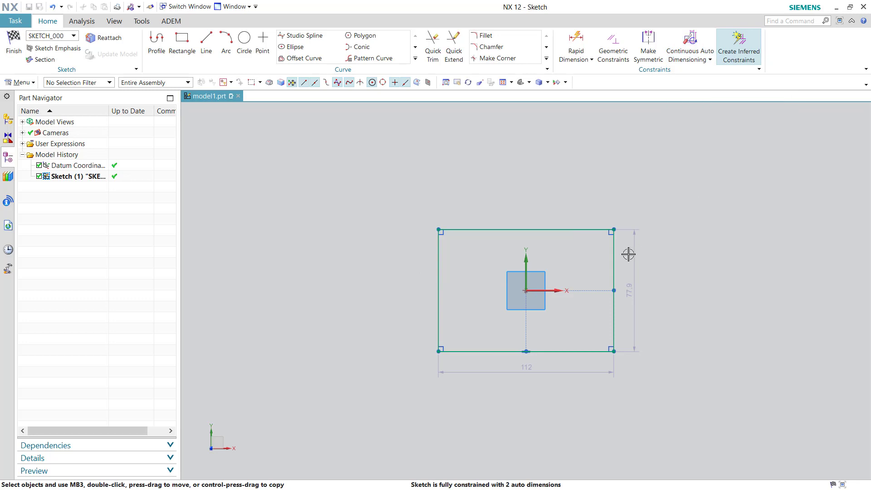
{"action": "left_click", "coordinate": [632, 278]}
{"action": "left_click", "coordinate": [634, 285]}
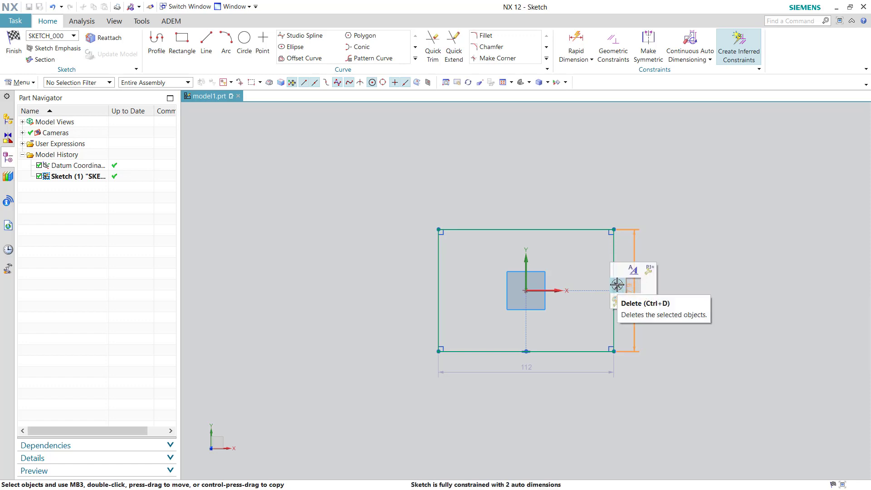
{"action": "left_click", "coordinate": [618, 285]}
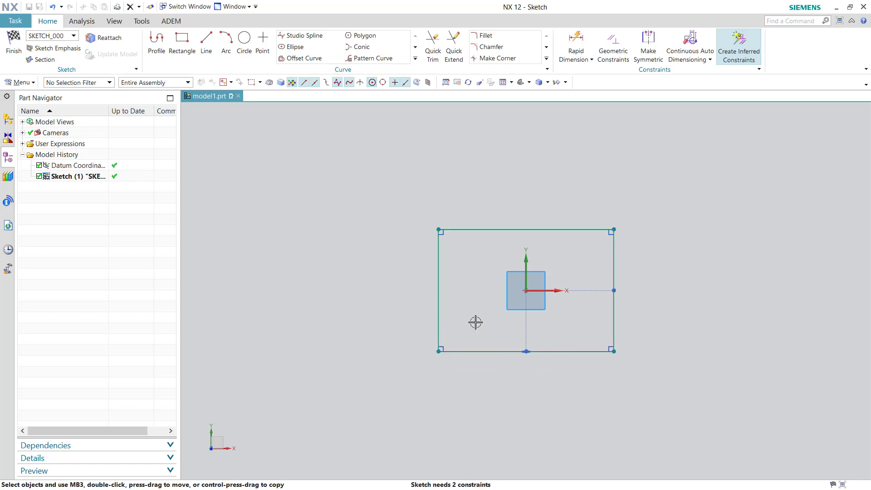
Delete all four lines of the centered rectangle.
{"action": "left_click", "coordinate": [543, 230]}
{"action": "key", "text": "Delete"}
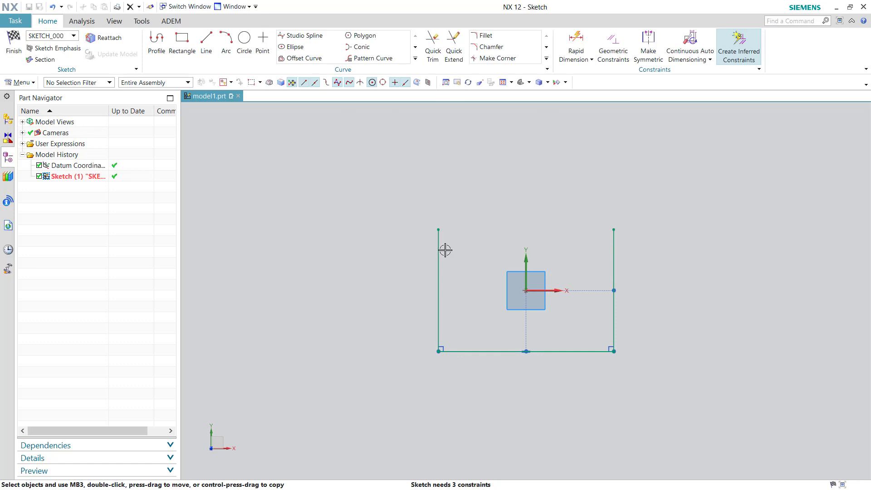
{"action": "left_click", "coordinate": [443, 251]}
{"action": "key", "text": "Delete"}
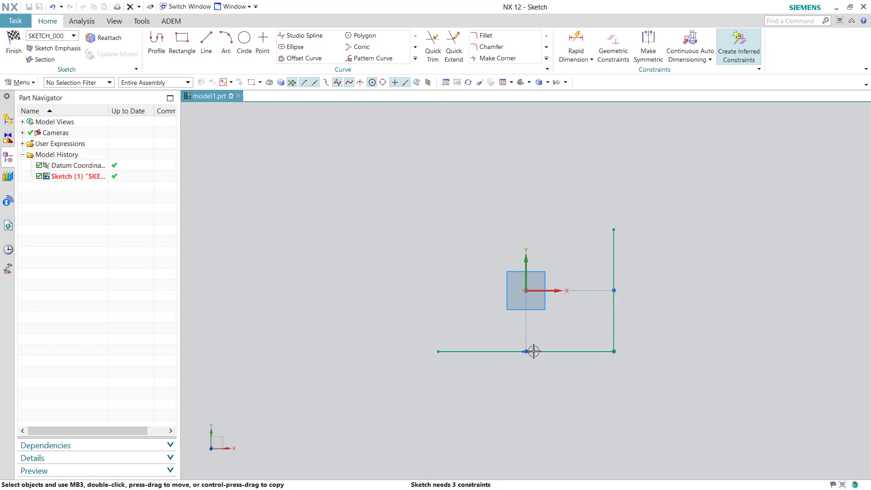
{"action": "left_click", "coordinate": [614, 315]}
{"action": "key", "text": "Delete"}
{"action": "left_click", "coordinate": [556, 351]}
{"action": "key", "text": "Delete"}
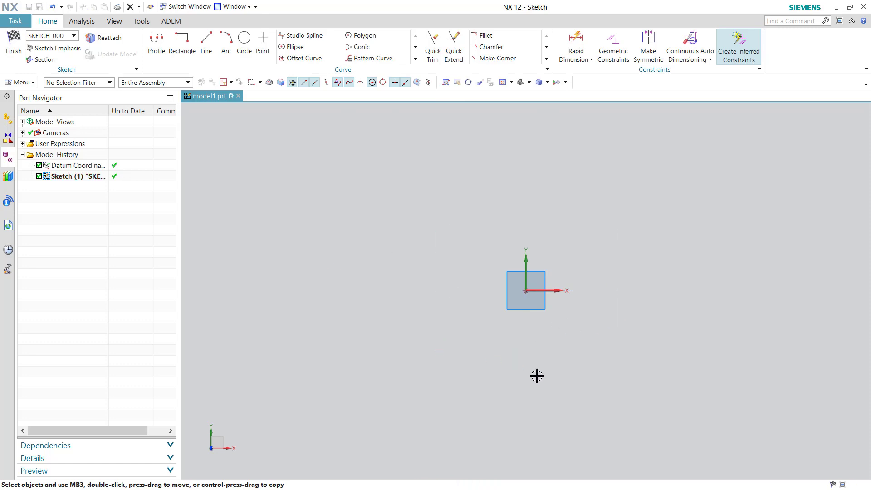
Sketch a closed rectangle about 121 mm wide around the origin with the Profile tool, using horizontal and vertical lines.
{"action": "left_click", "coordinate": [207, 40]}
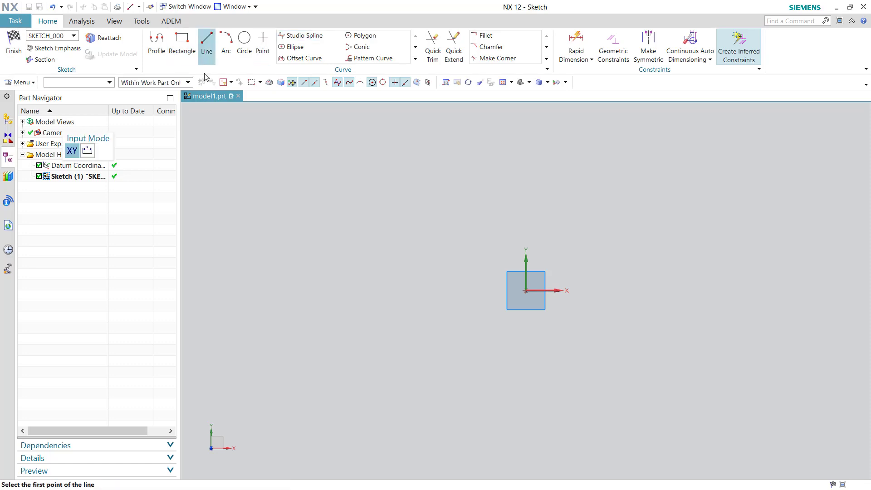
{"action": "left_click", "coordinate": [157, 43]}
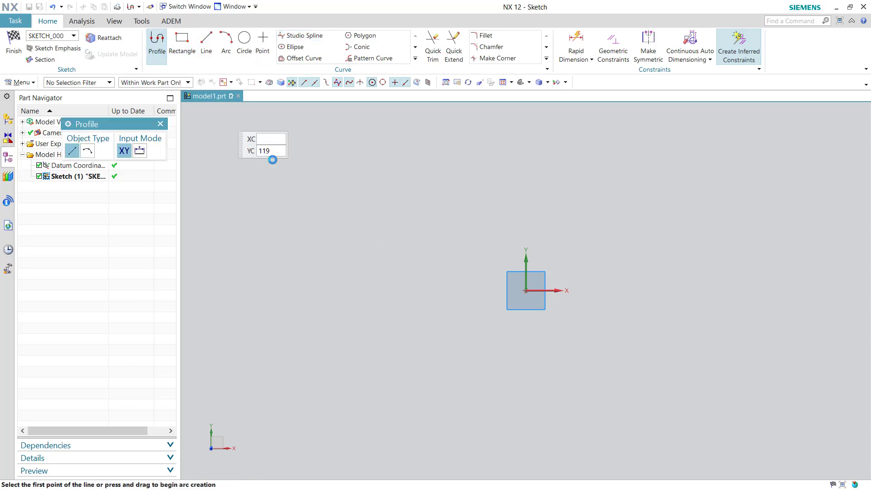
{"action": "left_click", "coordinate": [446, 312]}
{"action": "left_click", "coordinate": [446, 179]}
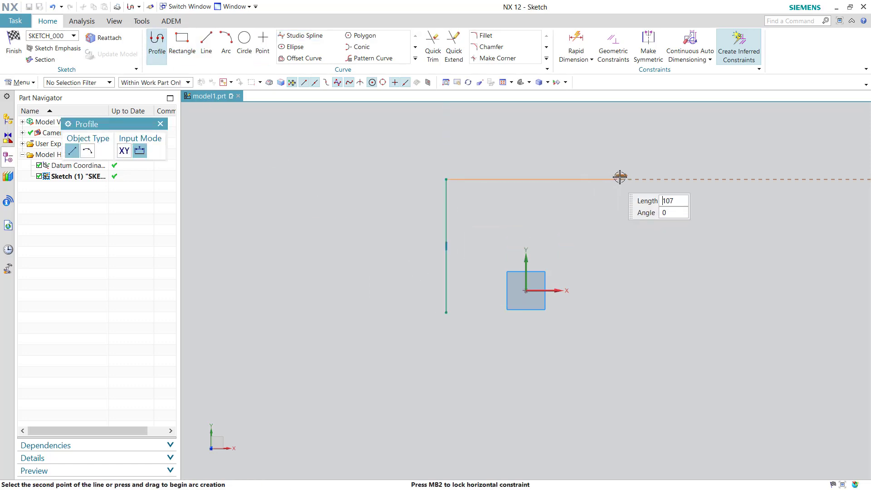
{"action": "left_click", "coordinate": [636, 179]}
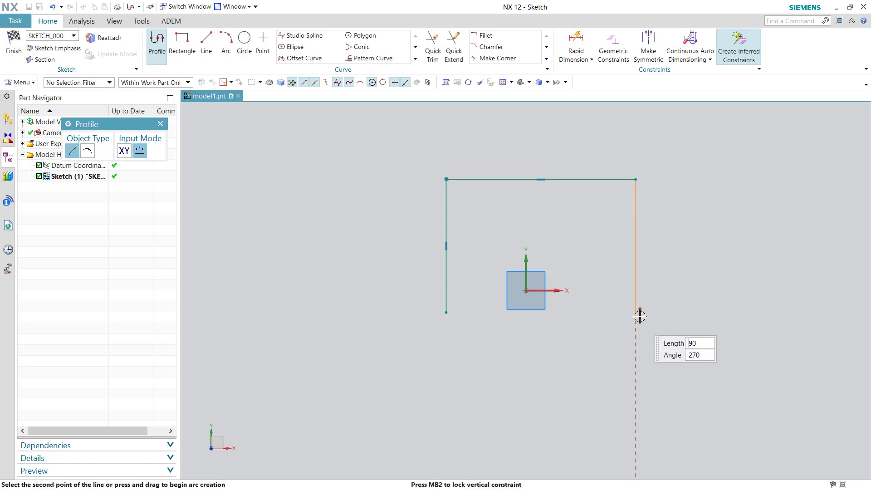
{"action": "left_click", "coordinate": [636, 312]}
{"action": "left_click", "coordinate": [446, 312]}
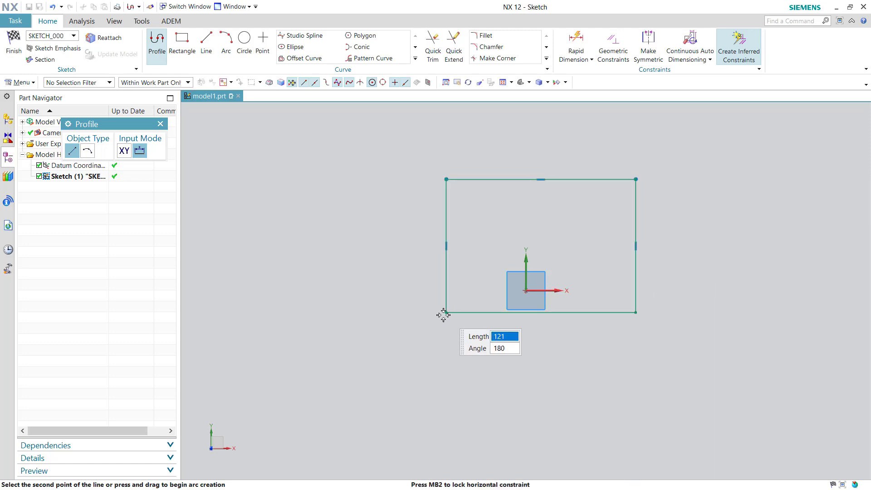
{"action": "middle_click", "coordinate": [489, 371]}
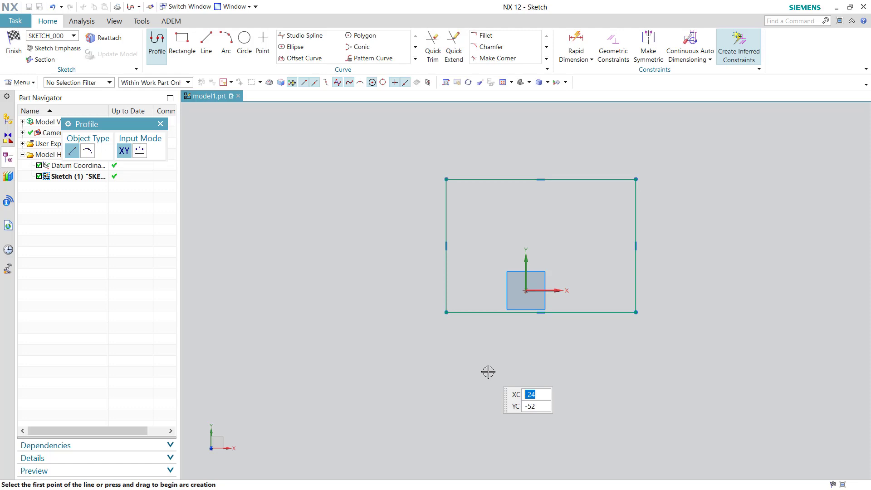
{"action": "middle_click", "coordinate": [488, 372]}
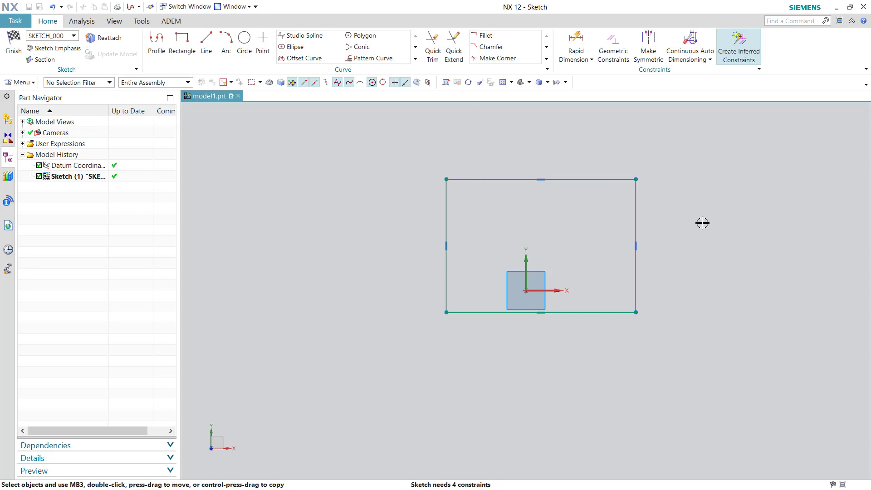
Reshape the undimensioned rectangle by moving its upper edge, lower edge and lower-right corner freely around the origin.
{"action": "mouse_move", "coordinate": [576, 187]}
{"action": "left_mouse_down"}
{"action": "mouse_move", "coordinate": [584, 190]}
{"action": "mouse_move", "coordinate": [578, 233]}
{"action": "mouse_move", "coordinate": [585, 206]}
{"action": "left_mouse_up"}
{"action": "mouse_move", "coordinate": [605, 313]}
{"action": "left_mouse_down"}
{"action": "mouse_move", "coordinate": [570, 340]}
{"action": "mouse_move", "coordinate": [587, 346]}
{"action": "left_mouse_up"}
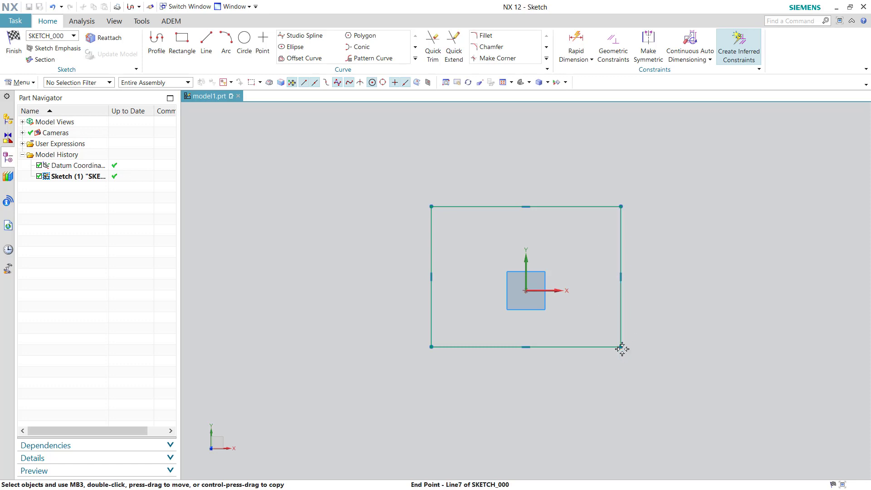
{"action": "mouse_move", "coordinate": [621, 347]}
{"action": "left_mouse_down"}
{"action": "mouse_move", "coordinate": [527, 291]}
{"action": "mouse_move", "coordinate": [611, 321]}
{"action": "mouse_move", "coordinate": [629, 345]}
{"action": "left_mouse_up"}
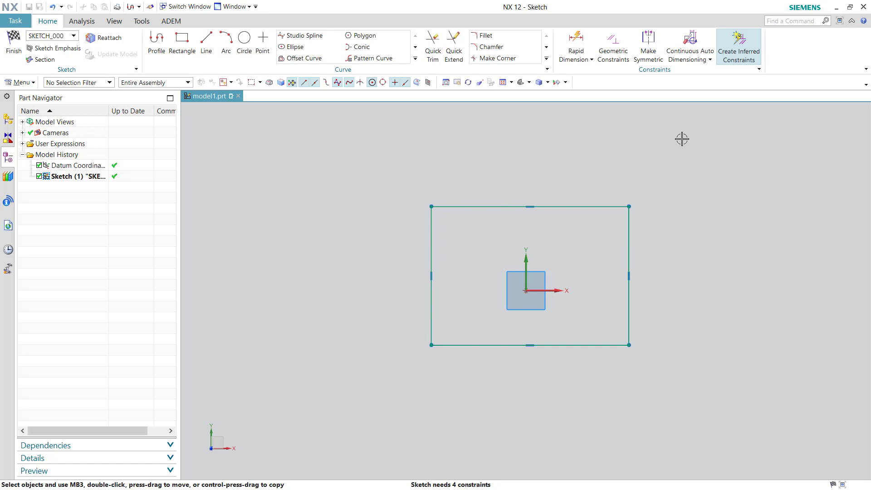
{"action": "left_click", "coordinate": [709, 59]}
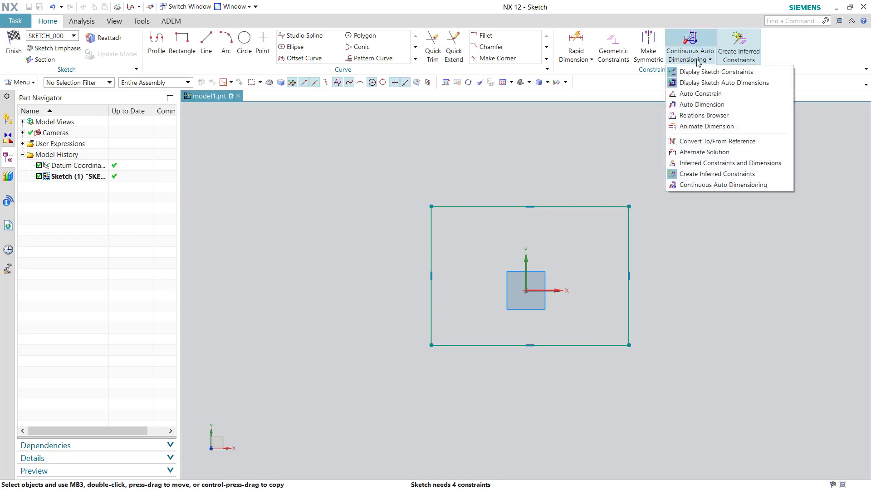
{"action": "left_click", "coordinate": [604, 175]}
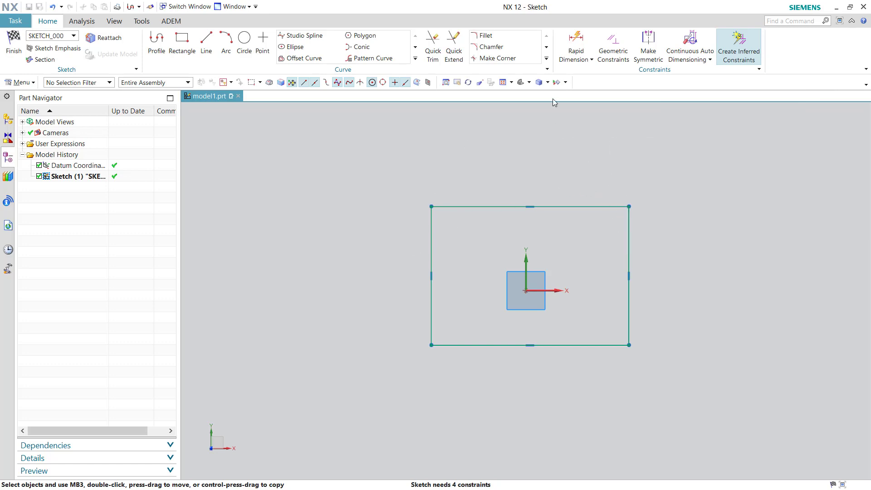
Dimension the rectangle's upper edge with Rapid Dimension, placing the width above the sketch and setting it to 120 mm.
{"action": "left_click", "coordinate": [577, 42]}
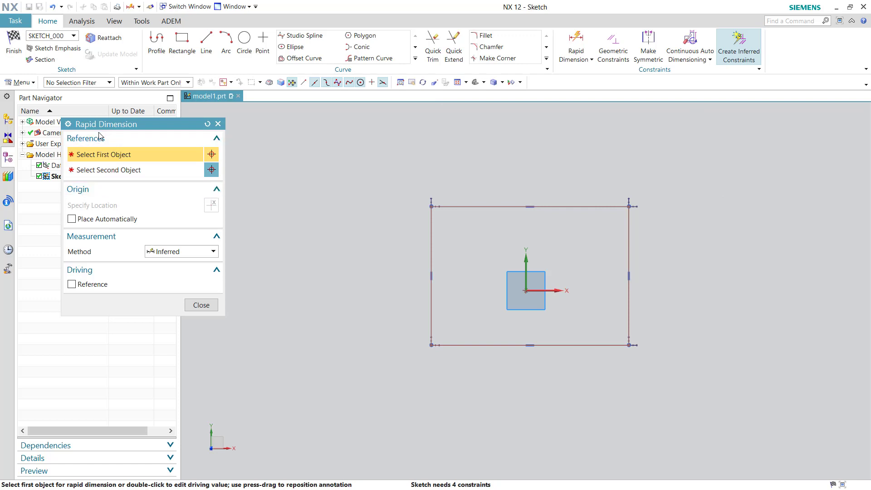
{"action": "left_click", "coordinate": [486, 204]}
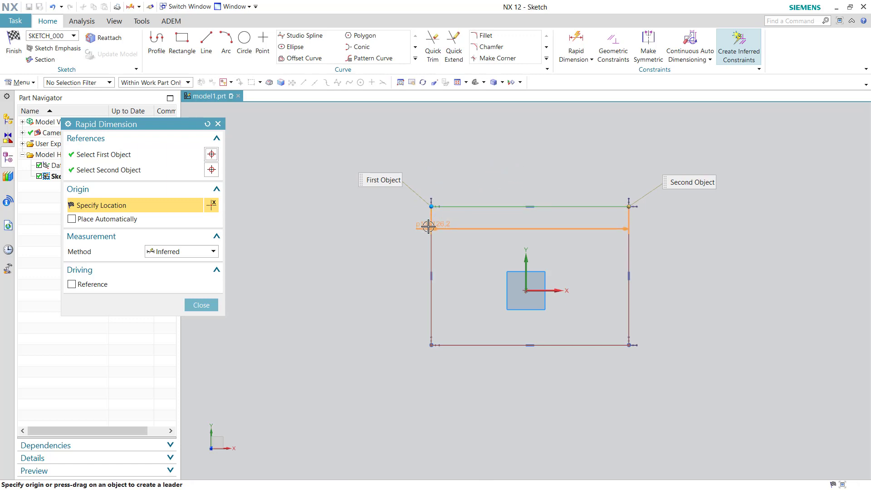
{"action": "left_click", "coordinate": [631, 243]}
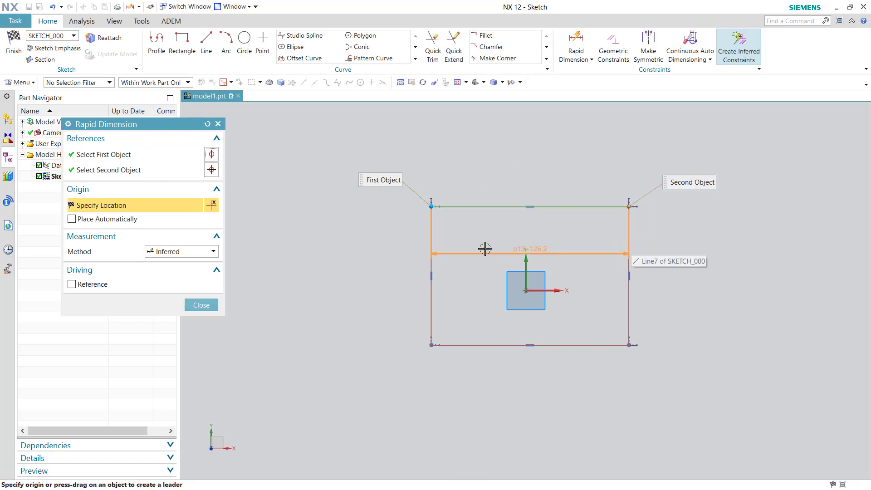
{"action": "left_click", "coordinate": [520, 162]}
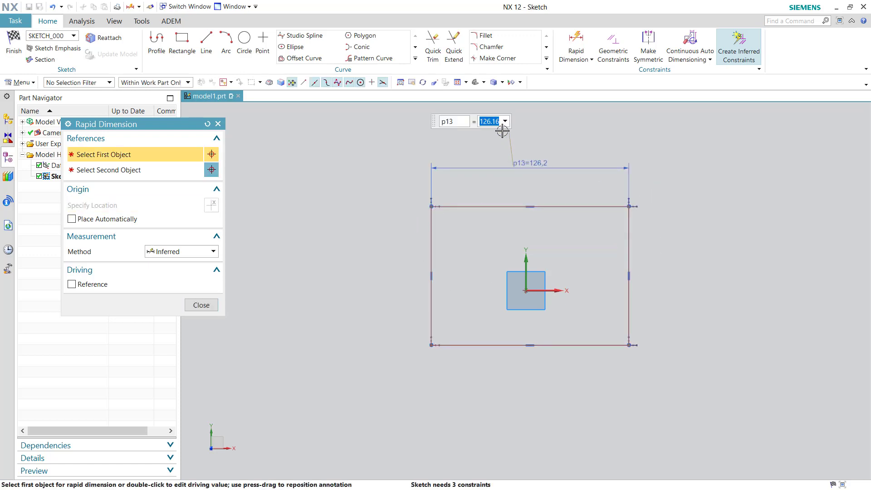
{"action": "type", "text": "120"}
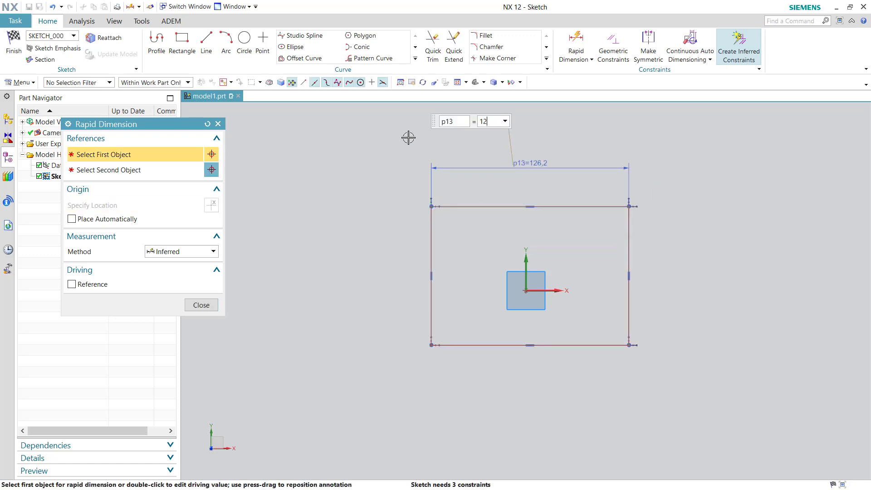
{"action": "key", "text": "Return"}
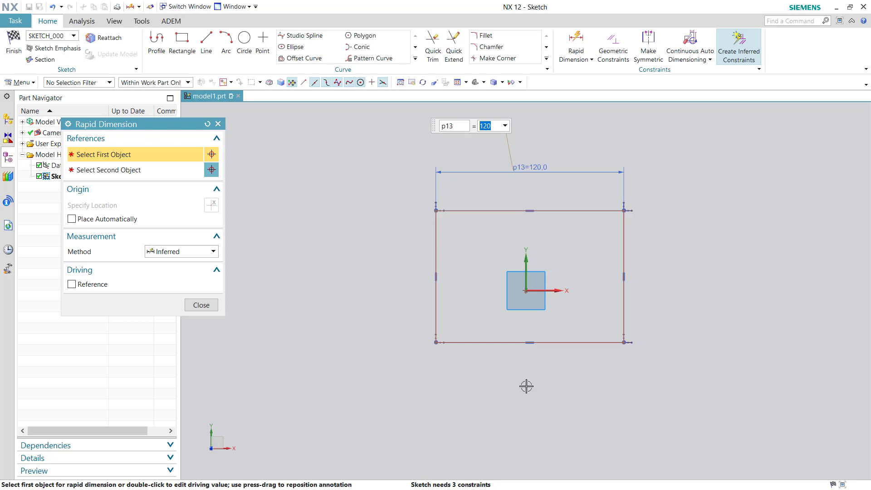
Dimension the rectangle's left edge outside the sketch and set the height to 80 mm.
{"action": "left_click", "coordinate": [434, 240]}
{"action": "left_click", "coordinate": [394, 255]}
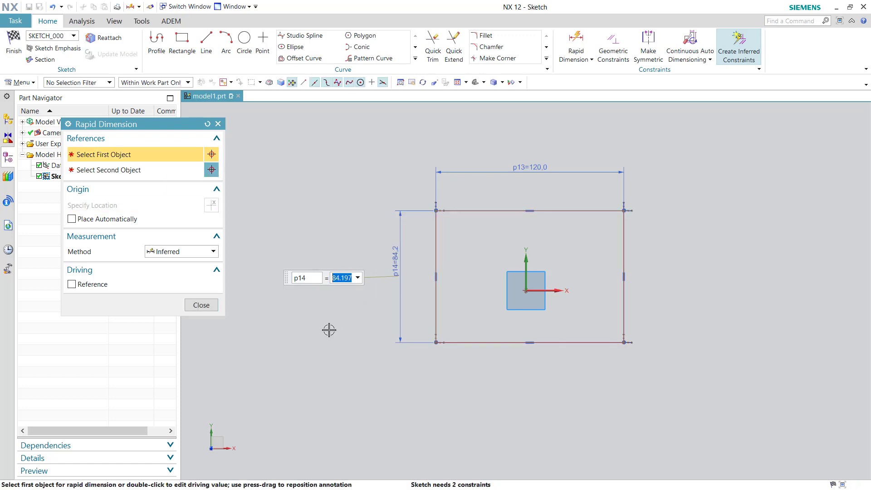
{"action": "type", "text": "80"}
{"action": "key", "text": "Return"}
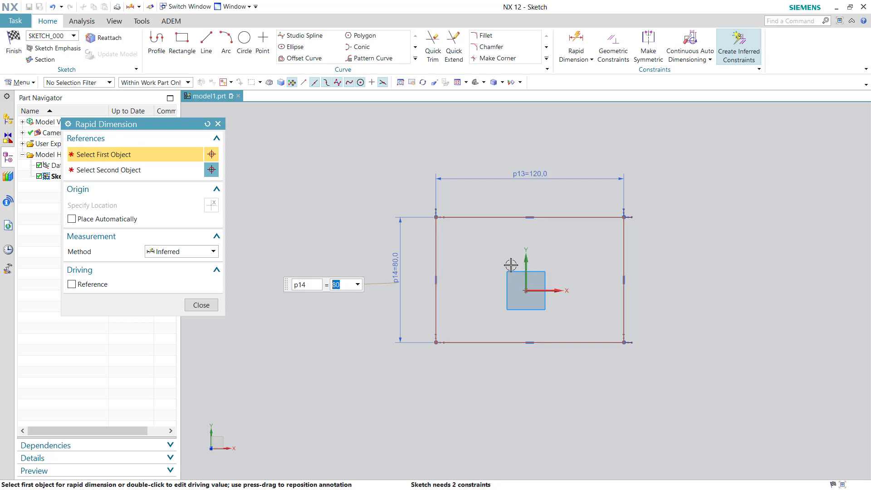
Dimension the horizontal distance between the Y axis and the rectangle's left edge and set it to 60 mm.
{"action": "left_click", "coordinate": [447, 249]}
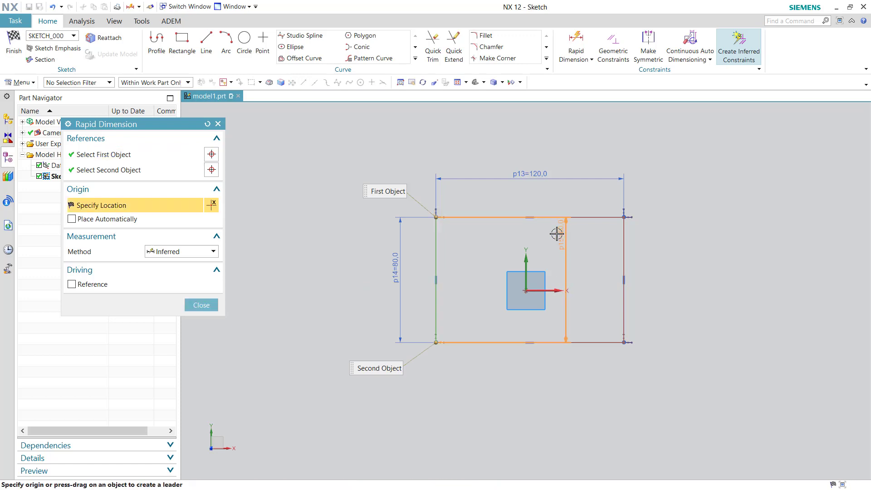
{"action": "left_click", "coordinate": [526, 247]}
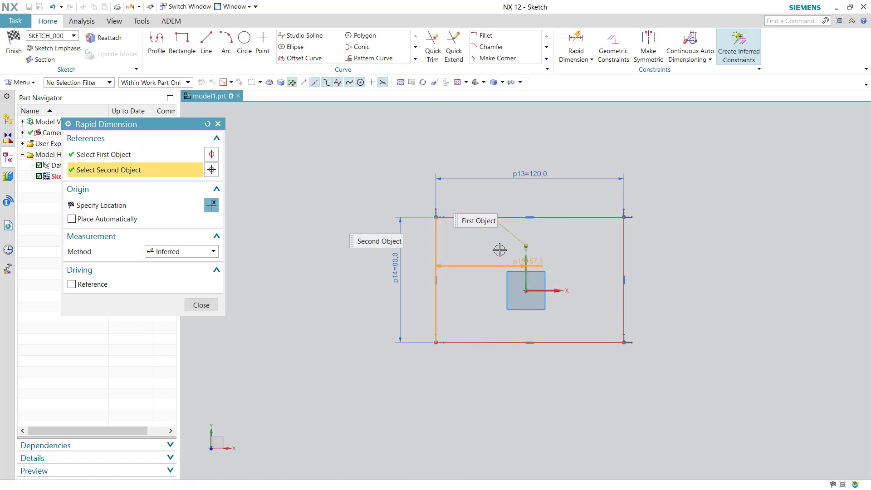
{"action": "left_click", "coordinate": [486, 251]}
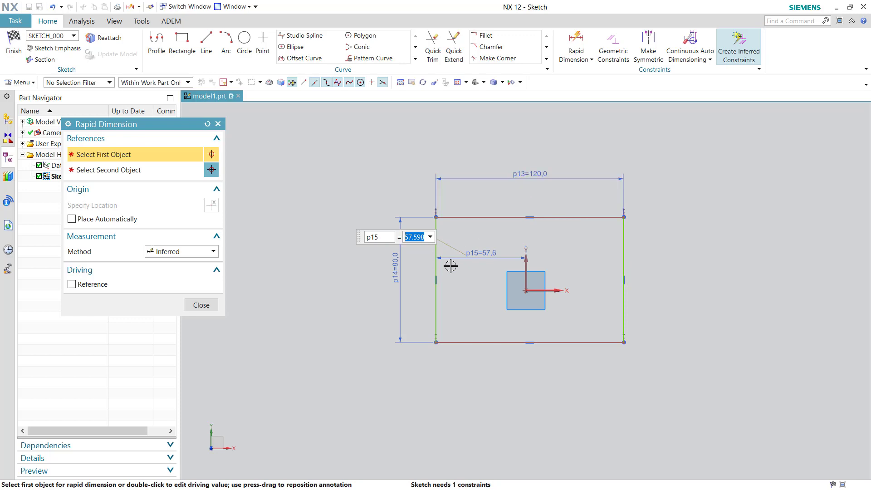
{"action": "type", "text": "60"}
{"action": "key", "text": "Return"}
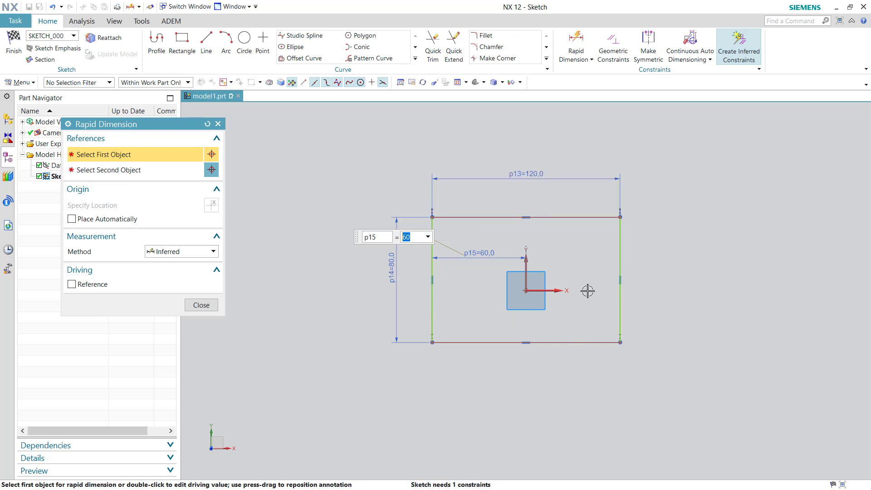
Dimension the vertical distance between the X axis and the rectangle's lower edge, set it to 40 mm, and end Rapid Dimension.
{"action": "left_click", "coordinate": [557, 290]}
{"action": "left_click", "coordinate": [555, 344]}
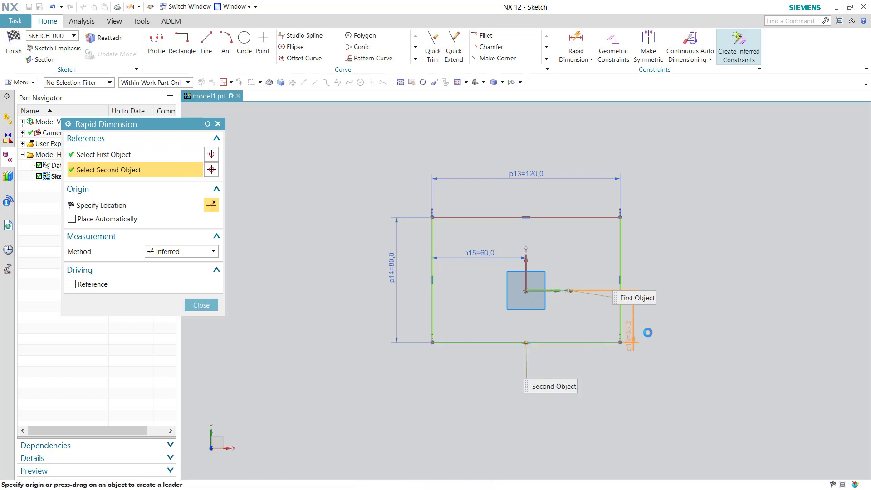
{"action": "left_click", "coordinate": [704, 336]}
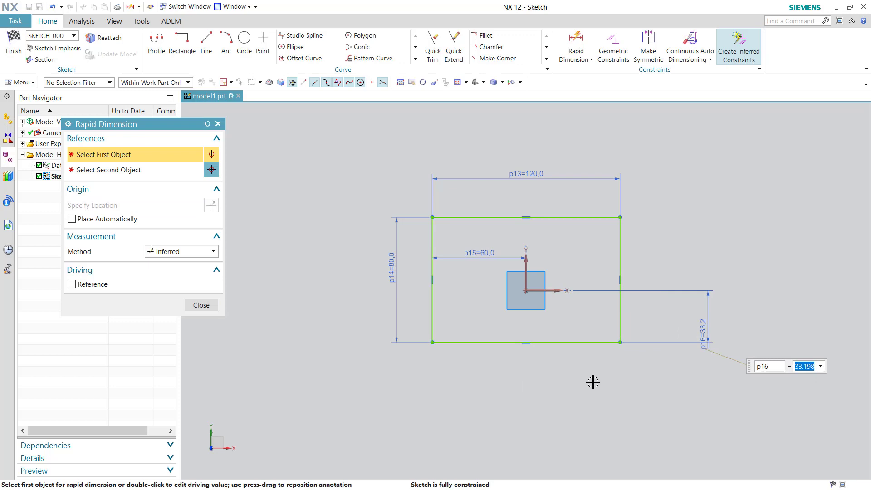
{"action": "type", "text": "80"}
{"action": "key", "text": "Return"}
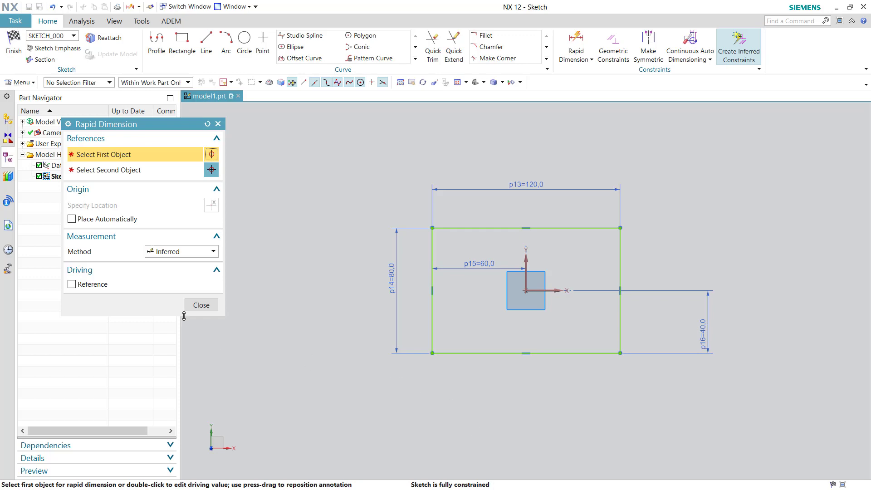
{"action": "left_click", "coordinate": [200, 305]}
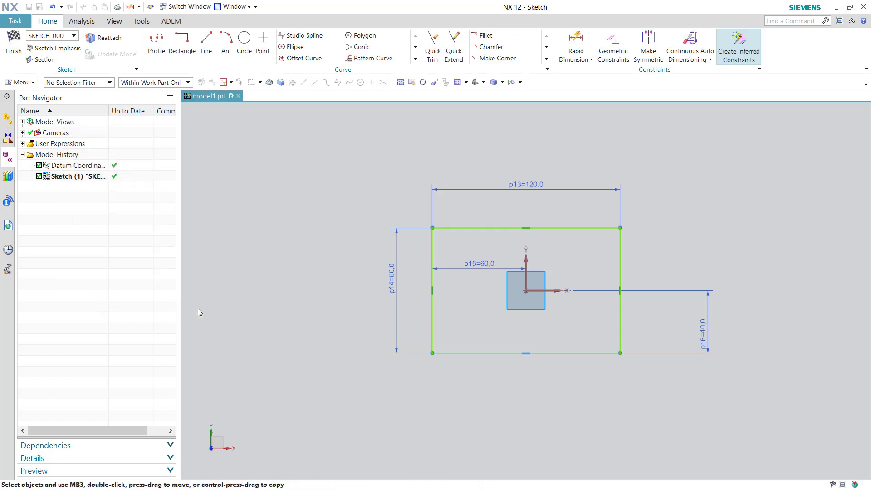
Finish the sketch to return to the Extrude feature, and reopen its section sketch for editing.
{"action": "right_click", "coordinate": [318, 232]}
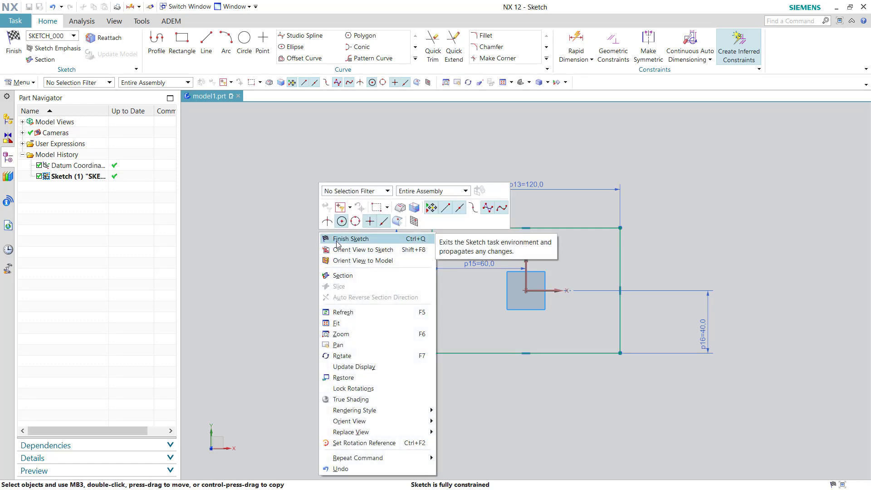
{"action": "left_click", "coordinate": [12, 48]}
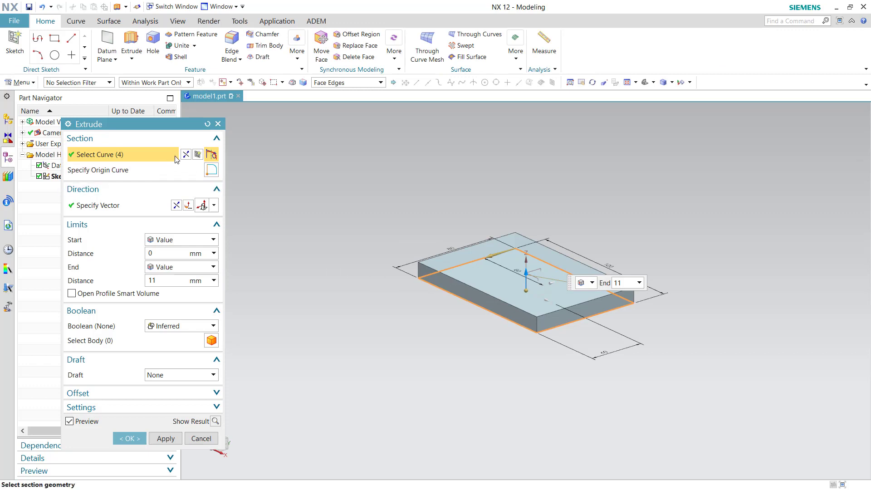
{"action": "left_click", "coordinate": [197, 155]}
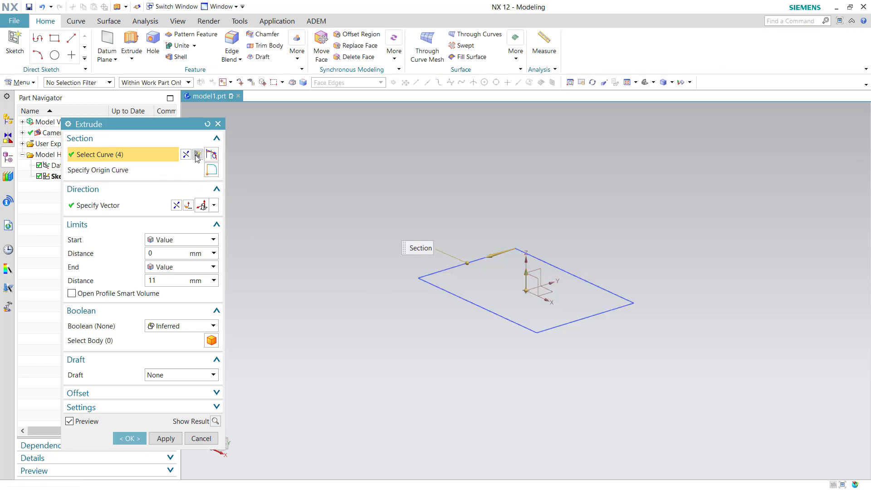
Delete the whole rectangle together with its four dimensions from the sketch.
{"action": "scroll", "coordinate": [697, 324], "scroll_direction": "down", "scroll_amount": 2}
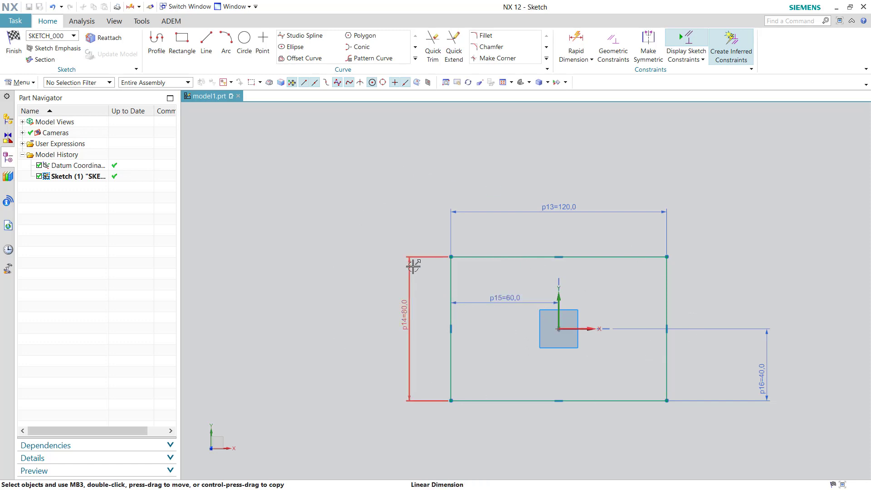
{"action": "scroll", "coordinate": [435, 265], "scroll_direction": "down", "scroll_amount": 1}
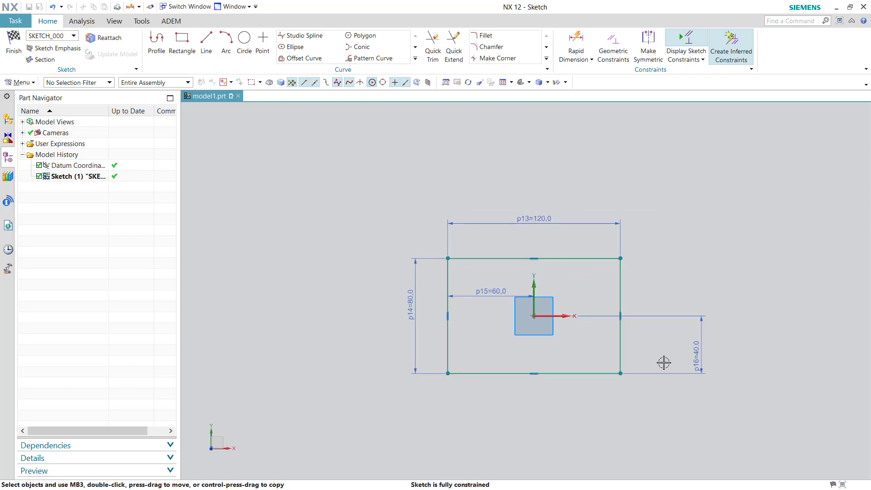
{"action": "mouse_move", "coordinate": [342, 180]}
{"action": "left_mouse_down"}
{"action": "mouse_move", "coordinate": [685, 407]}
{"action": "mouse_move", "coordinate": [750, 419]}
{"action": "left_mouse_up"}
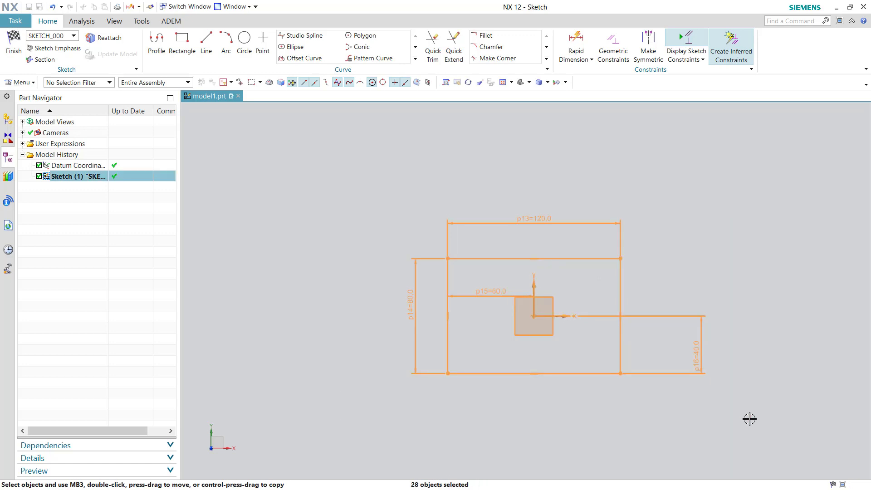
{"action": "key", "text": "Delete"}
Sketch three separate slanted lines around the origin, the first two about 108 mm and 92 mm long.
{"action": "left_click", "coordinate": [213, 57]}
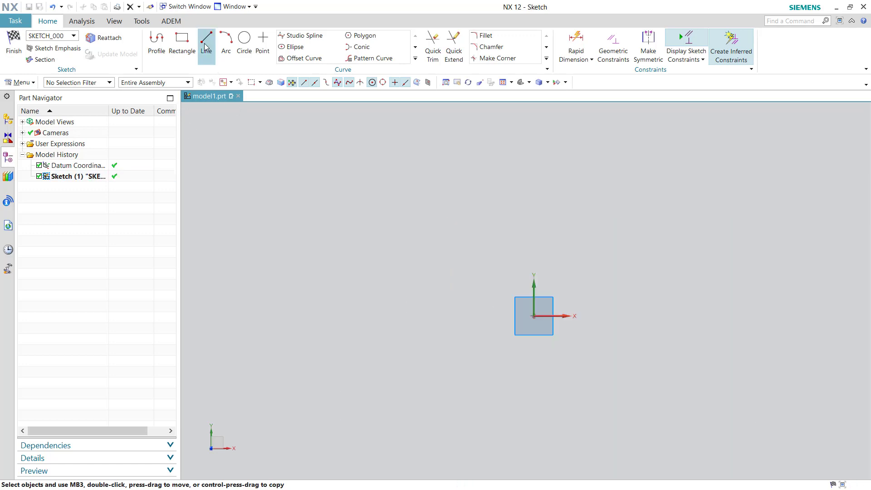
{"action": "left_click", "coordinate": [330, 327]}
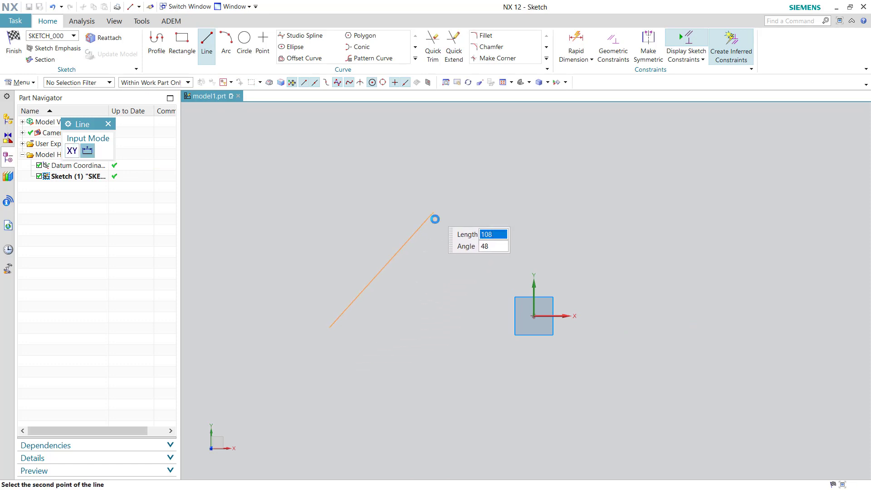
{"action": "left_click", "coordinate": [433, 212]}
{"action": "left_click", "coordinate": [683, 358]}
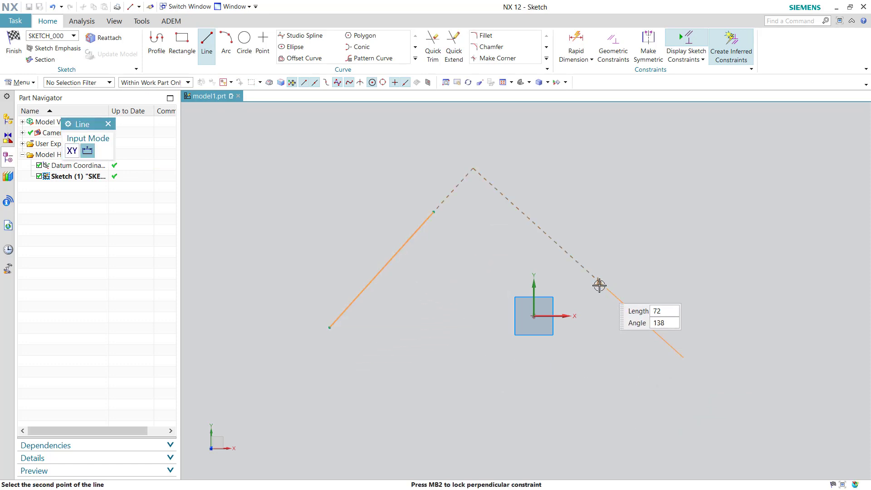
{"action": "left_click", "coordinate": [568, 294]}
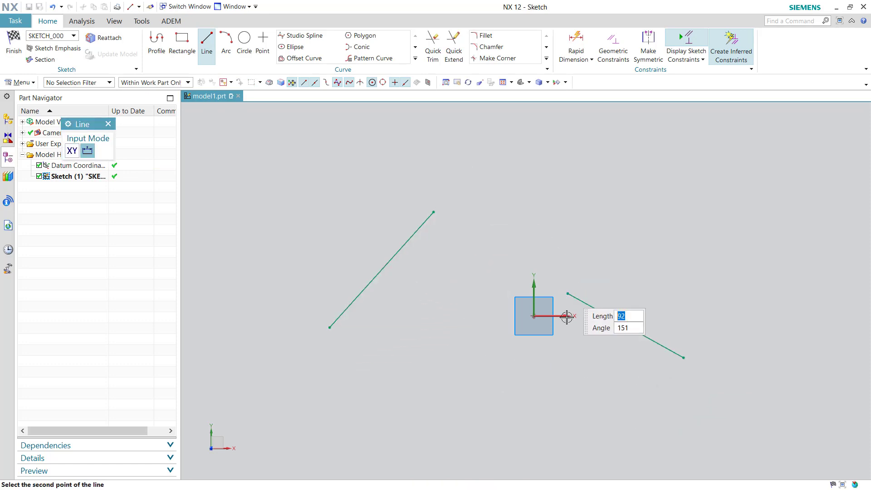
{"action": "left_click", "coordinate": [700, 166]}
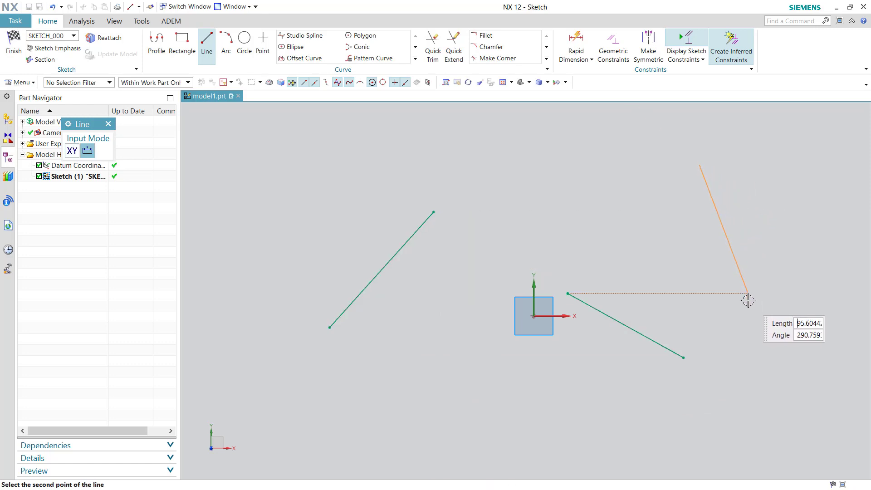
{"action": "left_click", "coordinate": [774, 376]}
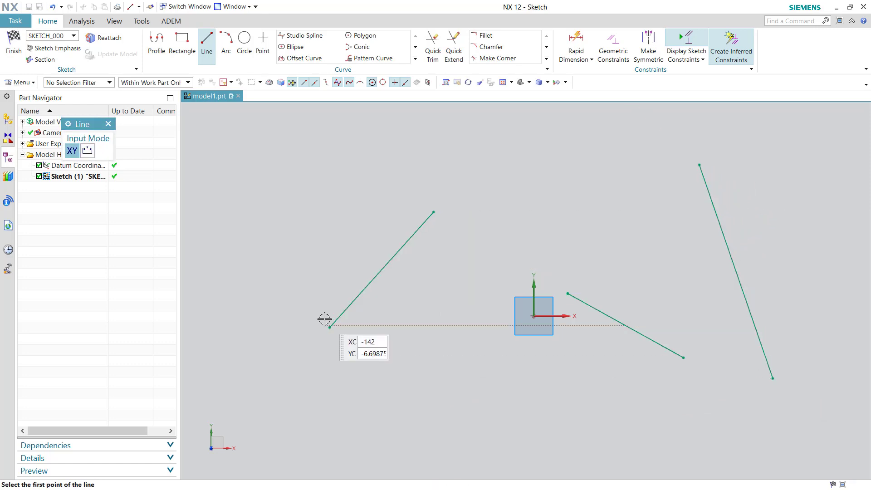
Sketch three separate circles among the lines, the first two about 47 mm and 100 mm in diameter.
{"action": "left_click", "coordinate": [244, 42]}
{"action": "left_click", "coordinate": [297, 233]}
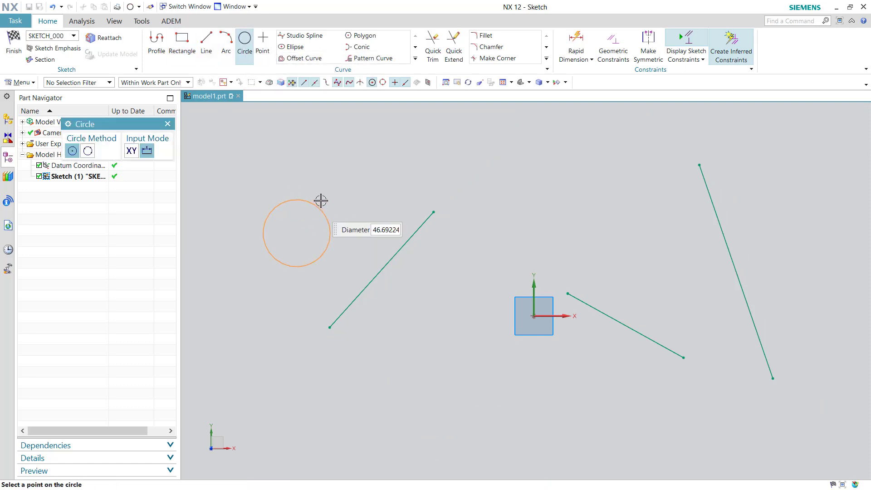
{"action": "left_click", "coordinate": [316, 206]}
{"action": "left_click", "coordinate": [461, 339]}
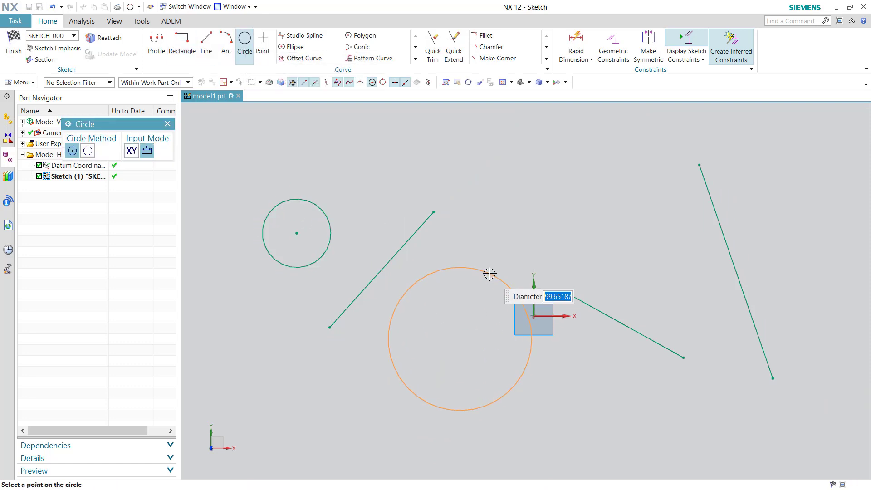
{"action": "left_click", "coordinate": [489, 273]}
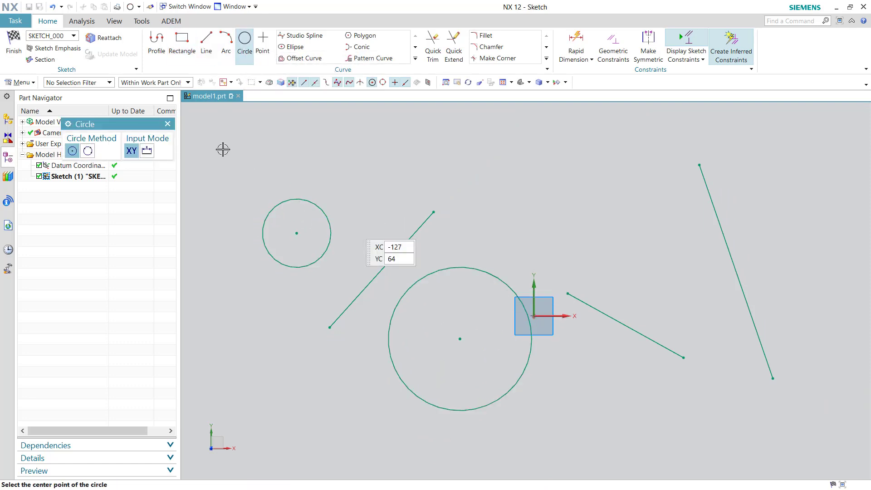
{"action": "left_click", "coordinate": [661, 271]}
{"action": "left_click", "coordinate": [645, 252]}
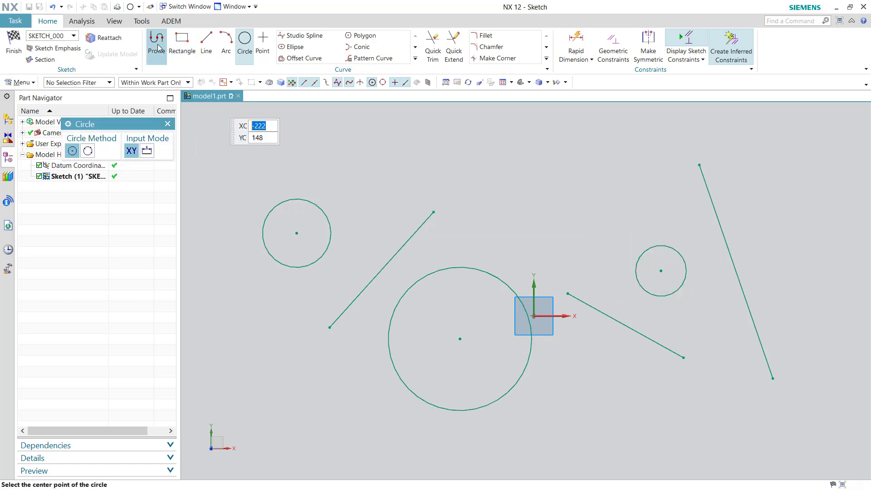
Sketch three separate three-point arcs: one above the small circle near the origin, one beyond the longest line, one below the large circle.
{"action": "left_click", "coordinate": [226, 41]}
{"action": "left_click", "coordinate": [580, 187]}
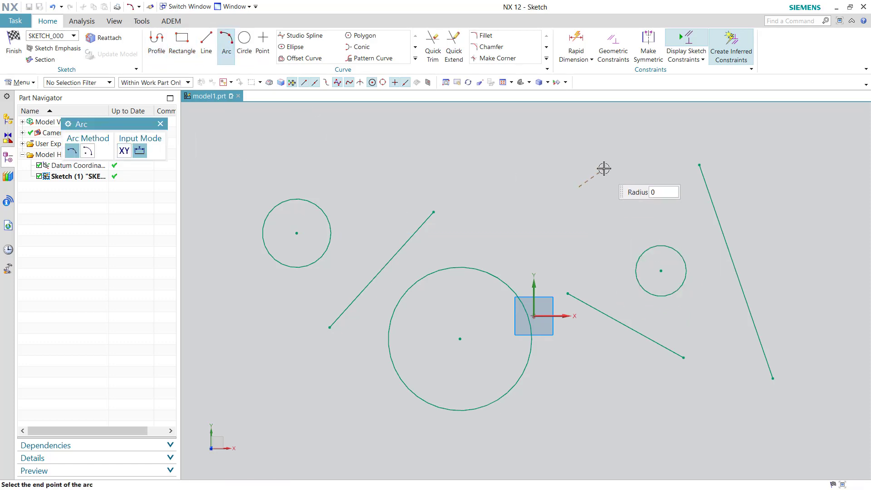
{"action": "left_click", "coordinate": [644, 169]}
{"action": "left_click", "coordinate": [653, 180]}
{"action": "left_click", "coordinate": [786, 235]}
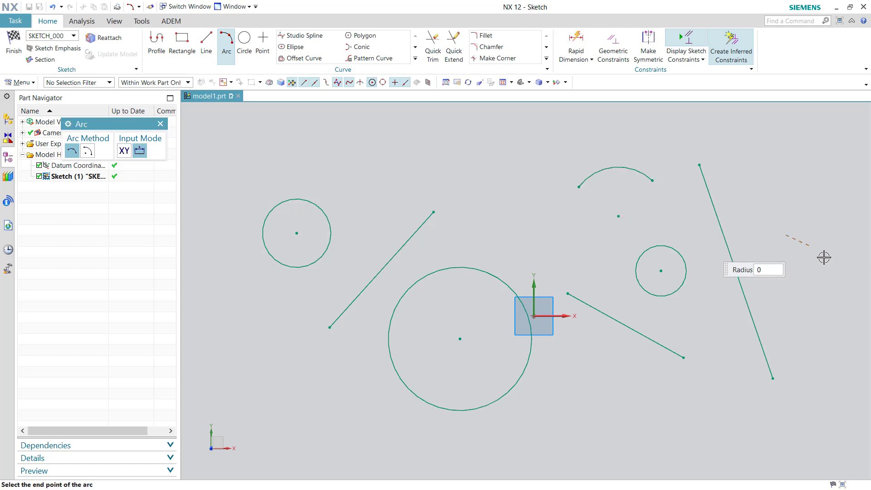
{"action": "left_click", "coordinate": [839, 269]}
{"action": "left_click", "coordinate": [844, 362]}
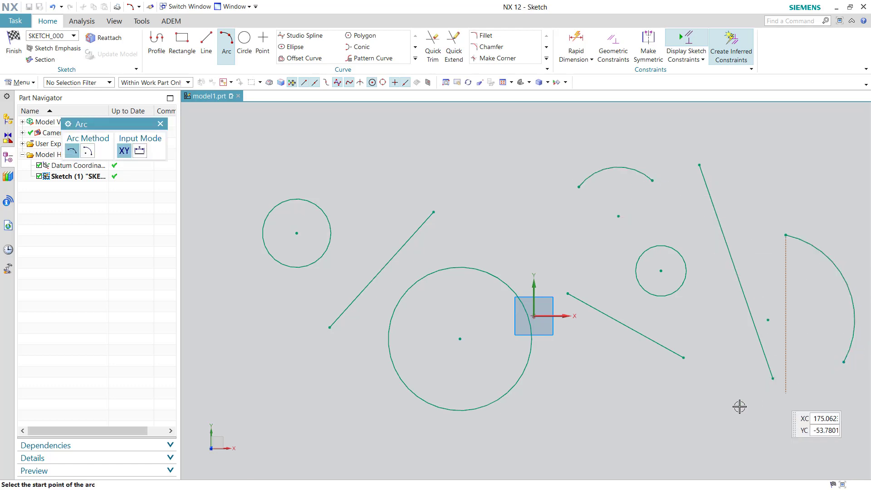
{"action": "left_click", "coordinate": [419, 458]}
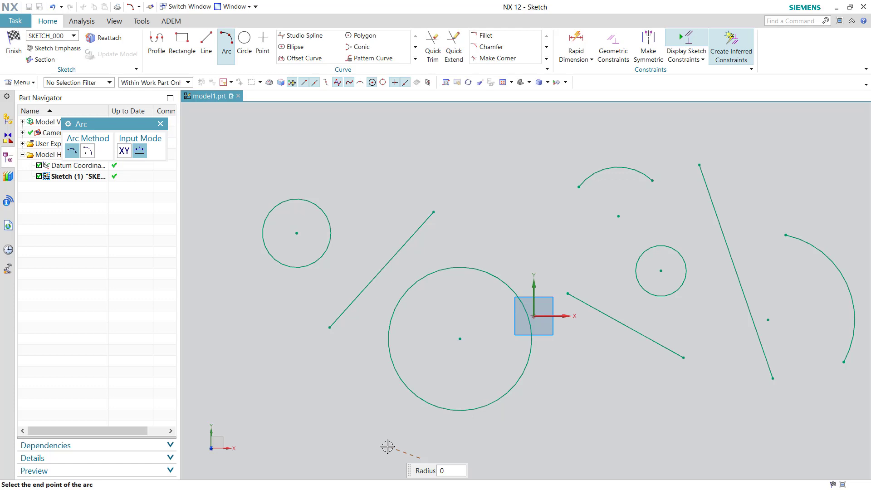
{"action": "left_click", "coordinate": [339, 444]}
{"action": "left_click", "coordinate": [304, 459]}
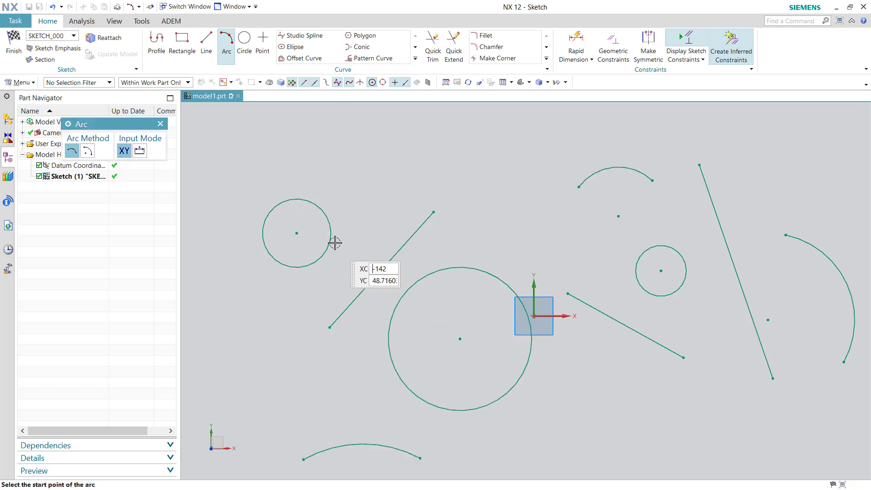
{"action": "left_click", "coordinate": [160, 124]}
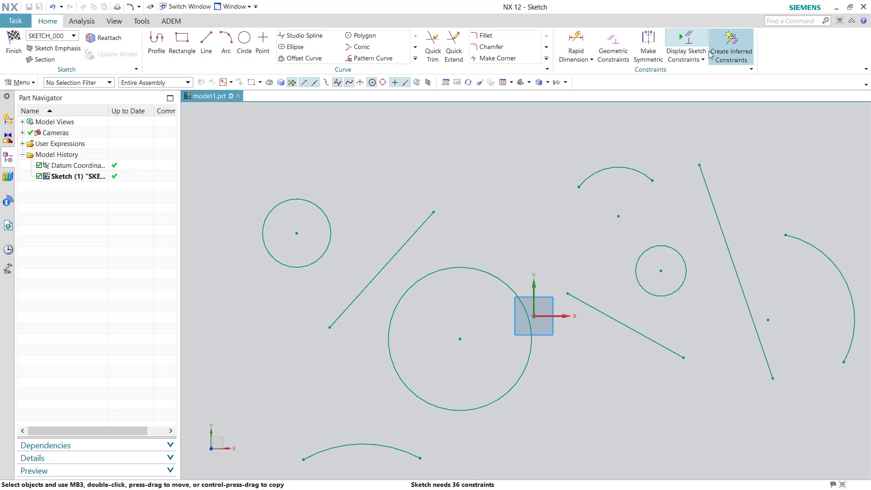
Turn off Create Inferred Constraints, and sketch a horizontal centre-based rectangle about 87 mm wide in the empty area beyond the outer arc.
{"action": "left_click", "coordinate": [691, 57]}
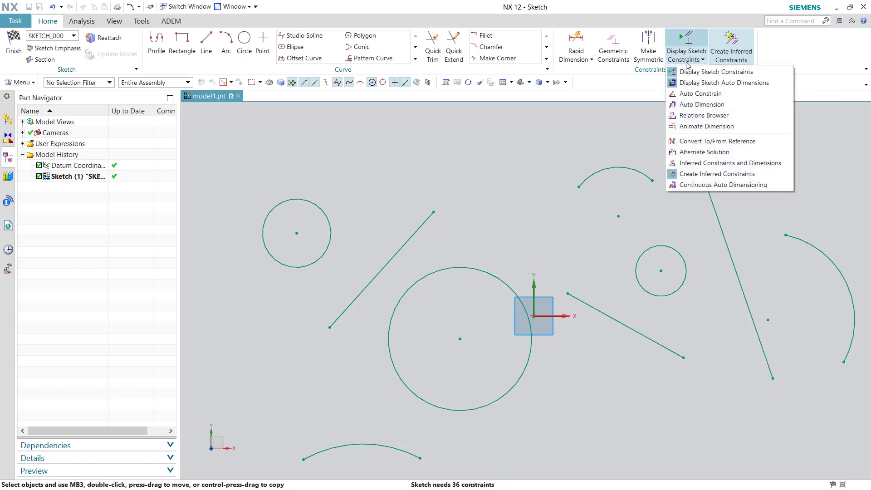
{"action": "left_click", "coordinate": [692, 175]}
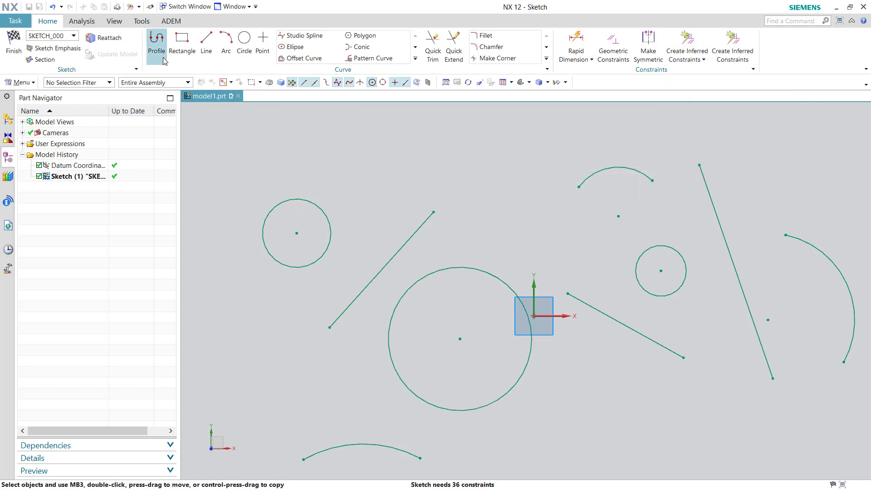
{"action": "left_click", "coordinate": [182, 41]}
{"action": "scroll", "coordinate": [354, 239], "scroll_direction": "down", "scroll_amount": 2}
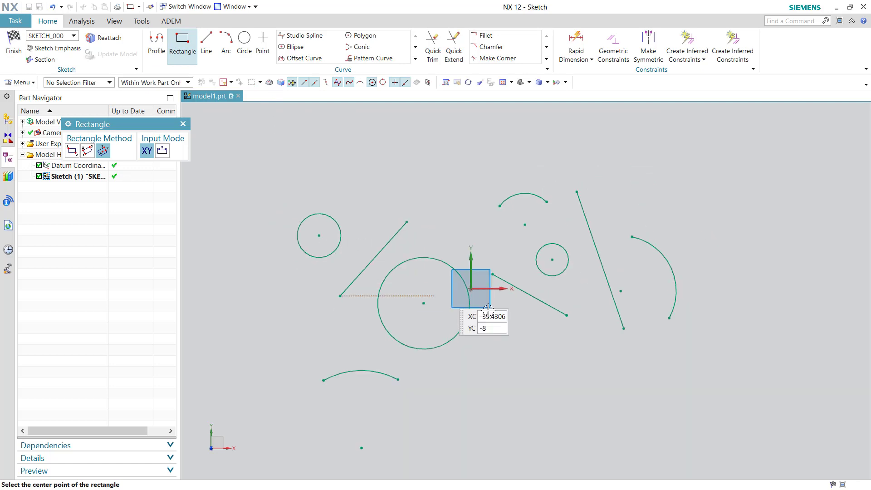
{"action": "scroll", "coordinate": [550, 302], "scroll_direction": "down", "scroll_amount": 2}
{"action": "scroll", "coordinate": [783, 297], "scroll_direction": "up", "scroll_amount": 3}
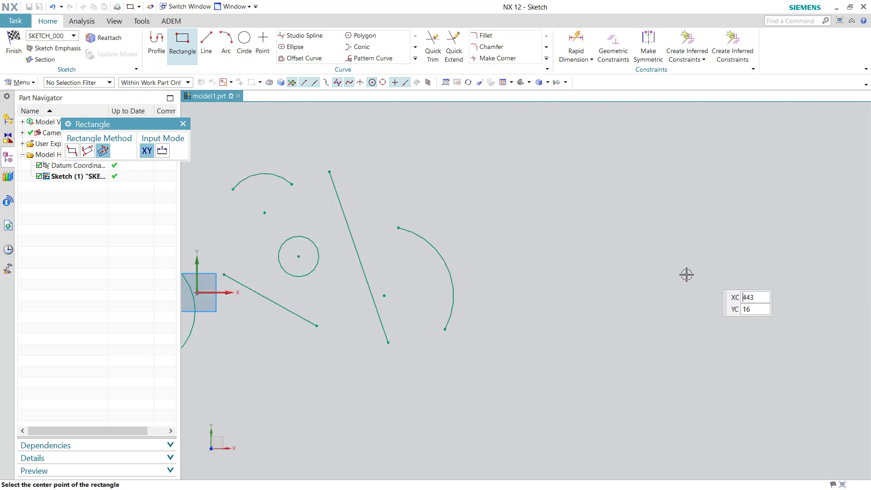
{"action": "scroll", "coordinate": [669, 258], "scroll_direction": "up", "scroll_amount": 2}
{"action": "left_click", "coordinate": [668, 258]}
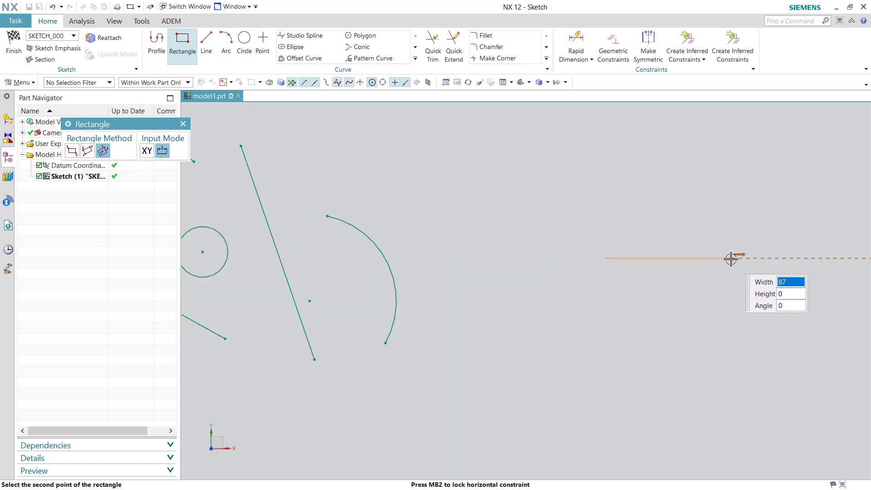
{"action": "left_click", "coordinate": [732, 212]}
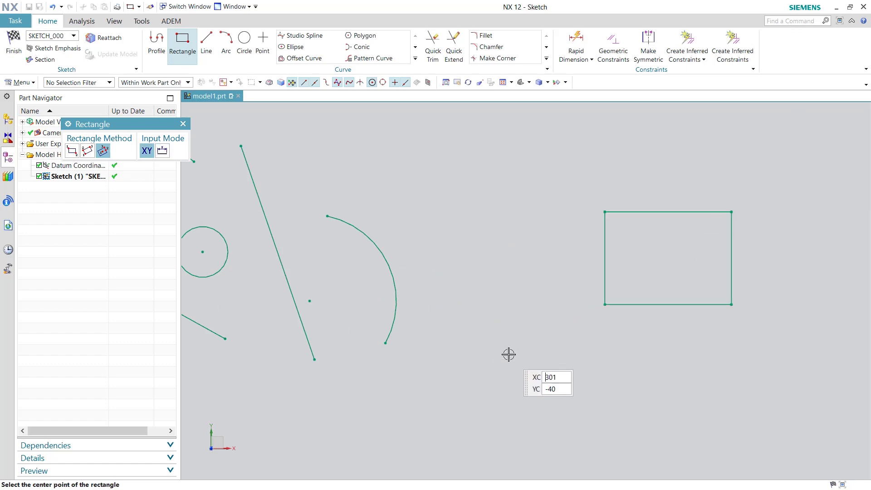
{"action": "key", "text": "Escape"}
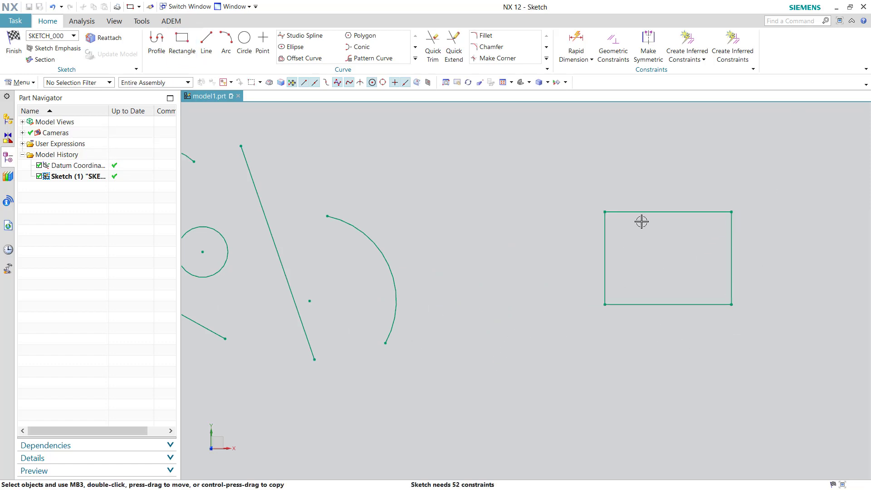
Pull the rectangle's left line away from its corners, and detach the bottom line into a slanted position below it.
{"action": "scroll", "coordinate": [694, 223], "scroll_direction": "up", "scroll_amount": 1}
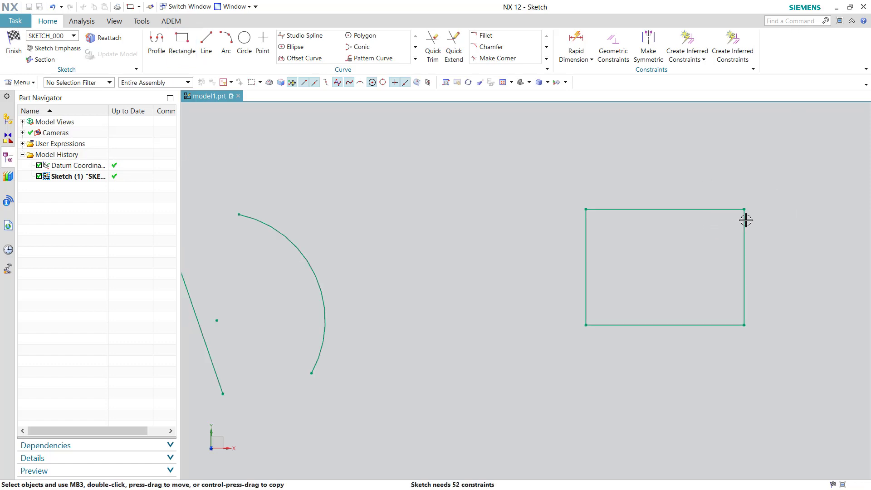
{"action": "left_click", "coordinate": [689, 58]}
{"action": "left_click", "coordinate": [506, 213]}
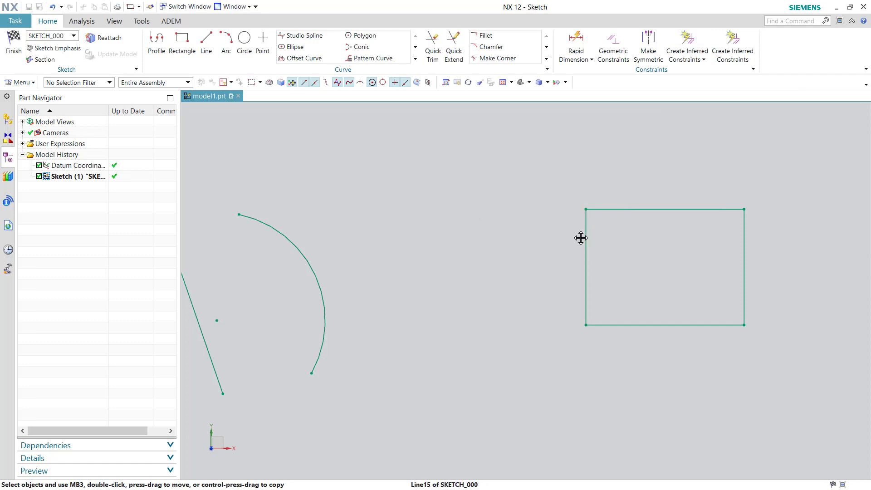
{"action": "mouse_move", "coordinate": [581, 238]}
{"action": "left_mouse_down"}
{"action": "mouse_move", "coordinate": [562, 261]}
{"action": "mouse_move", "coordinate": [571, 278]}
{"action": "left_mouse_up"}
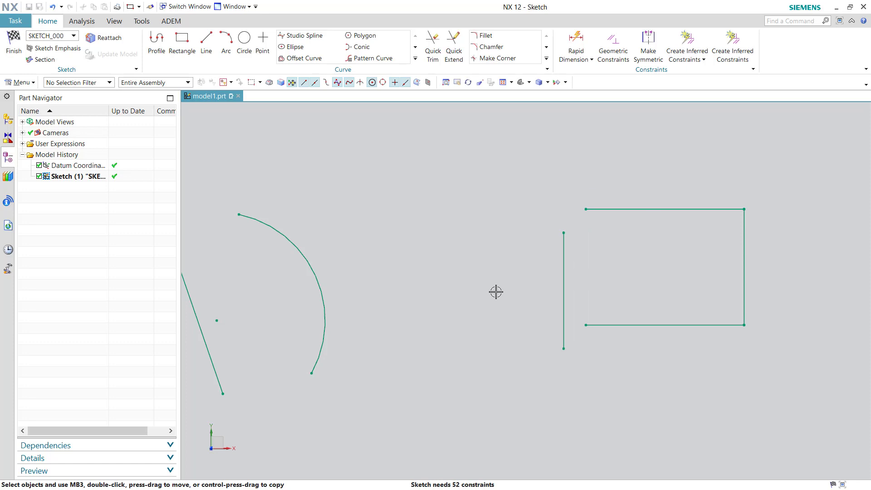
{"action": "left_click_drag", "start_coordinate": [634, 325], "coordinate": [591, 432]}
{"action": "left_click_drag", "start_coordinate": [501, 428], "coordinate": [508, 412]}
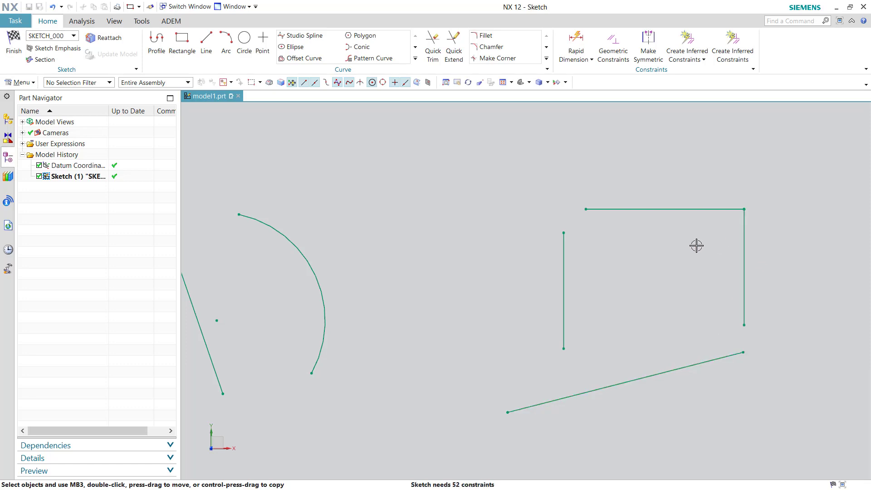
Make the top line's left endpoint coincident with the upper endpoint of the detached left line.
{"action": "left_click", "coordinate": [587, 208]}
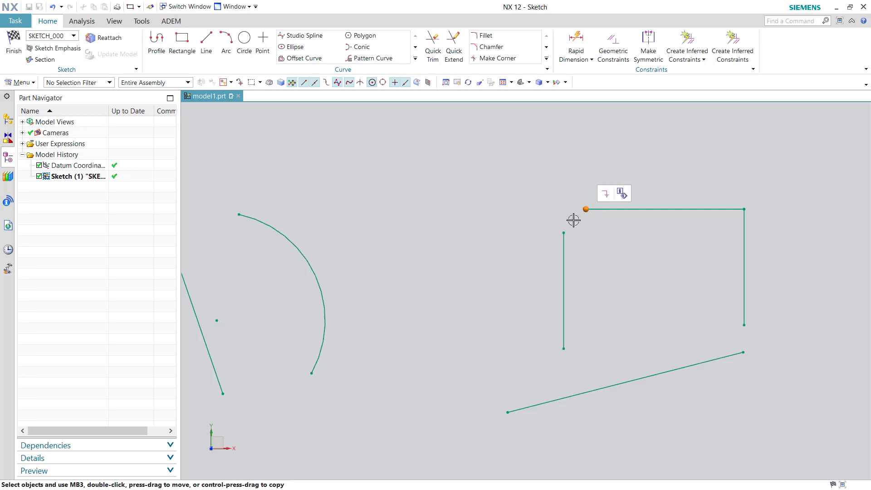
{"action": "left_click", "coordinate": [606, 200]}
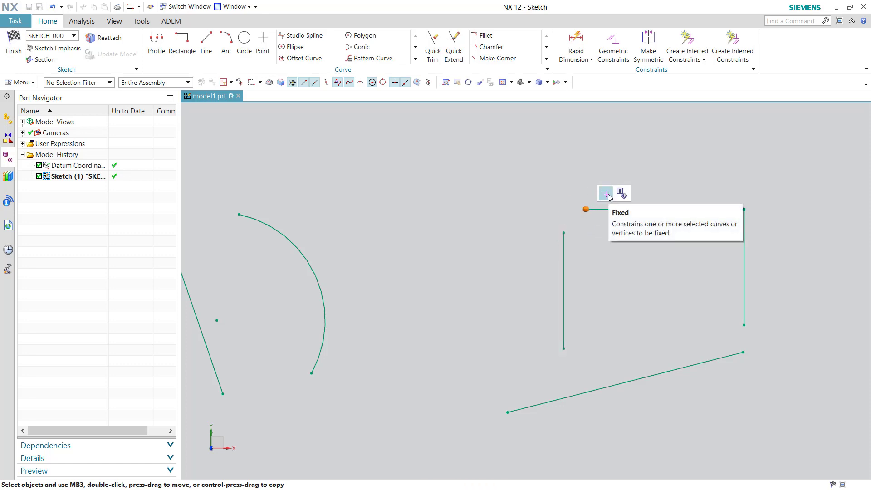
{"action": "left_click", "coordinate": [564, 234]}
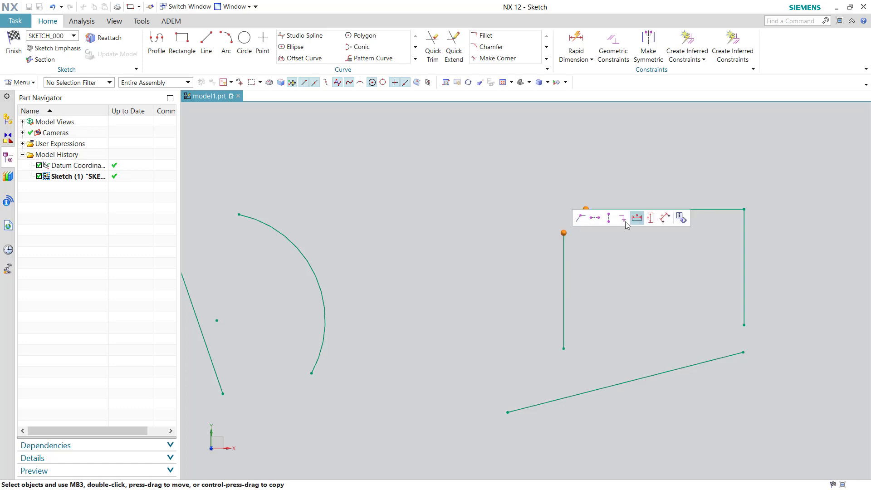
{"action": "left_click", "coordinate": [581, 219]}
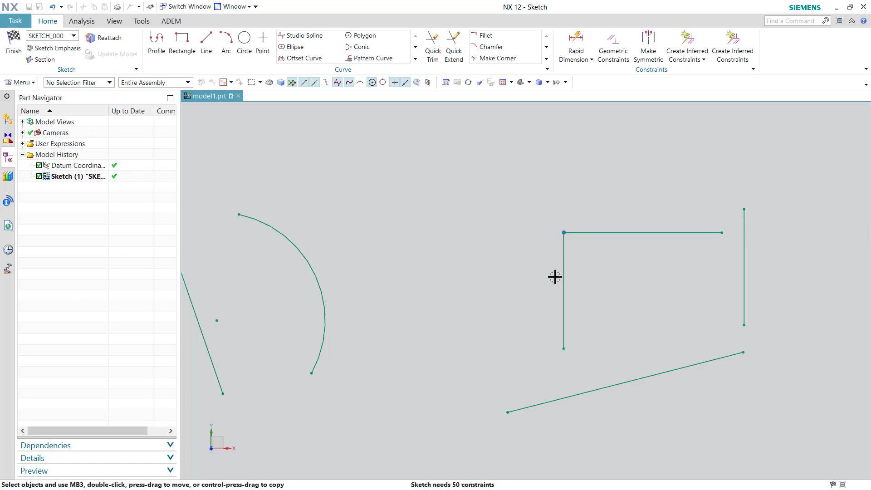
Move the shared upper-left corner and the left line's lower endpoint outward so both joined lines are slanted.
{"action": "mouse_move", "coordinate": [552, 268]}
{"action": "left_mouse_down"}
{"action": "mouse_move", "coordinate": [551, 247]}
{"action": "mouse_move", "coordinate": [529, 262]}
{"action": "left_mouse_up"}
{"action": "mouse_move", "coordinate": [528, 336]}
{"action": "left_mouse_down"}
{"action": "mouse_move", "coordinate": [505, 342]}
{"action": "mouse_move", "coordinate": [530, 349]}
{"action": "mouse_move", "coordinate": [500, 350]}
{"action": "mouse_move", "coordinate": [502, 357]}
{"action": "left_mouse_up"}
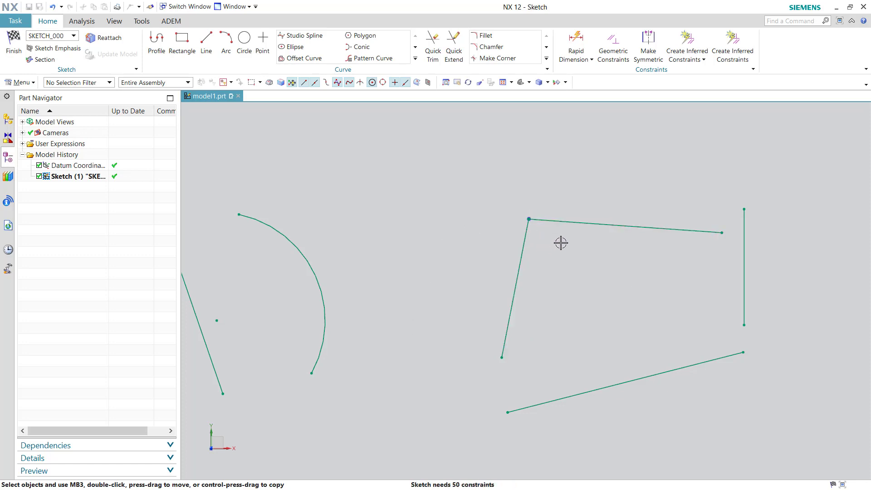
{"action": "left_click", "coordinate": [571, 222]}
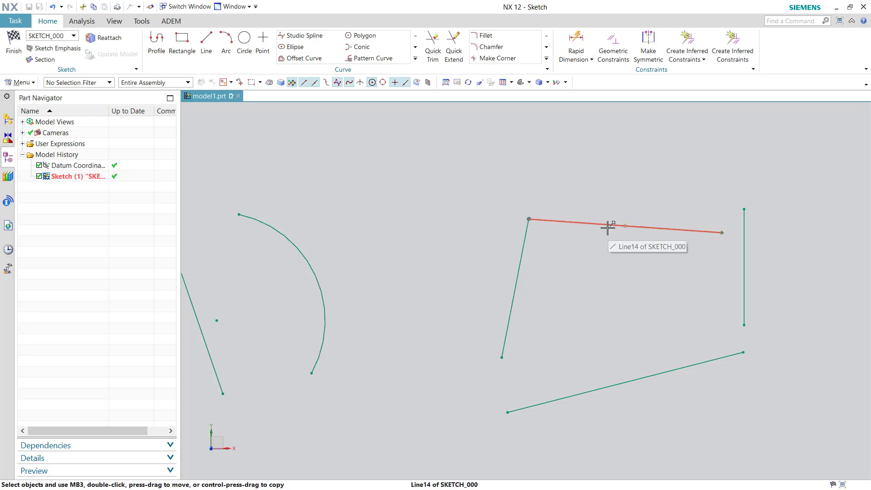
{"action": "key", "text": "Escape"}
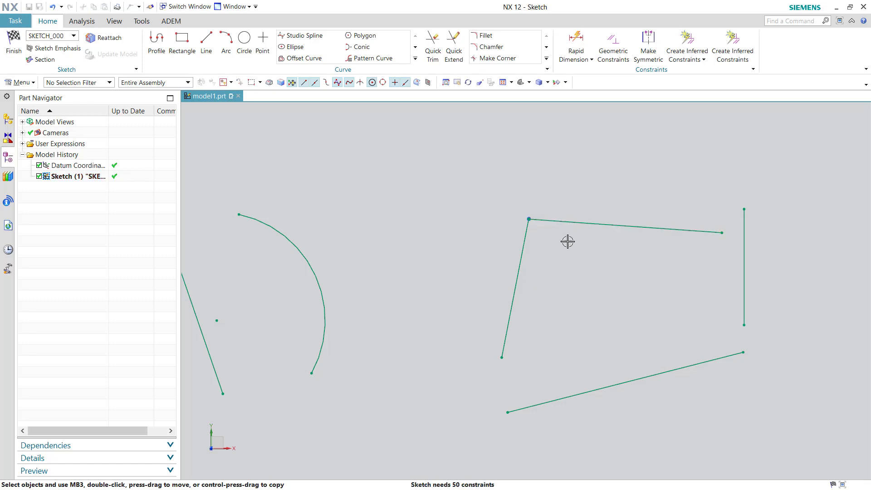
Apply a Vertical constraint to the slanted left line, and move the joined lines to test it.
{"action": "left_click", "coordinate": [524, 240]}
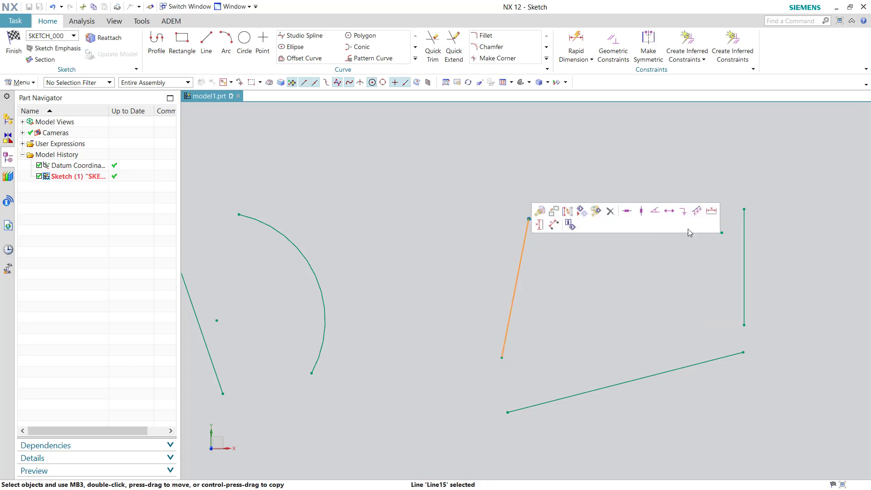
{"action": "left_click", "coordinate": [642, 212]}
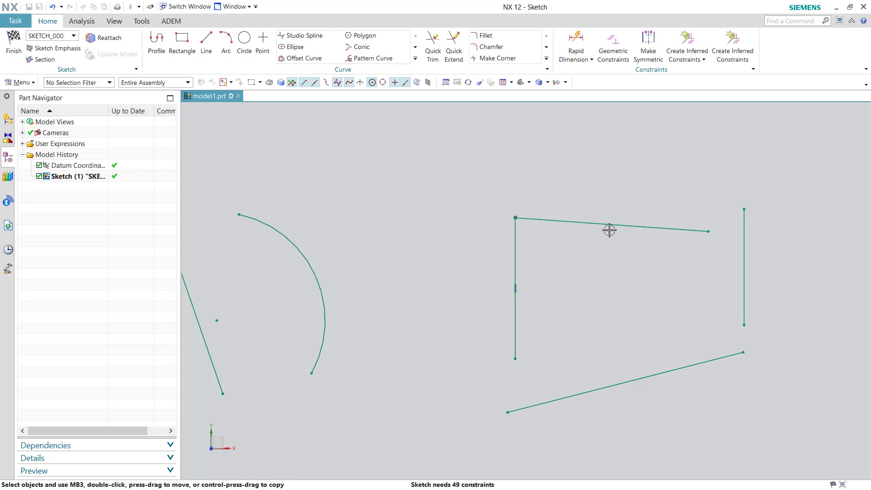
{"action": "left_click_drag", "start_coordinate": [611, 228], "coordinate": [617, 233]}
{"action": "left_click_drag", "start_coordinate": [519, 352], "coordinate": [539, 331]}
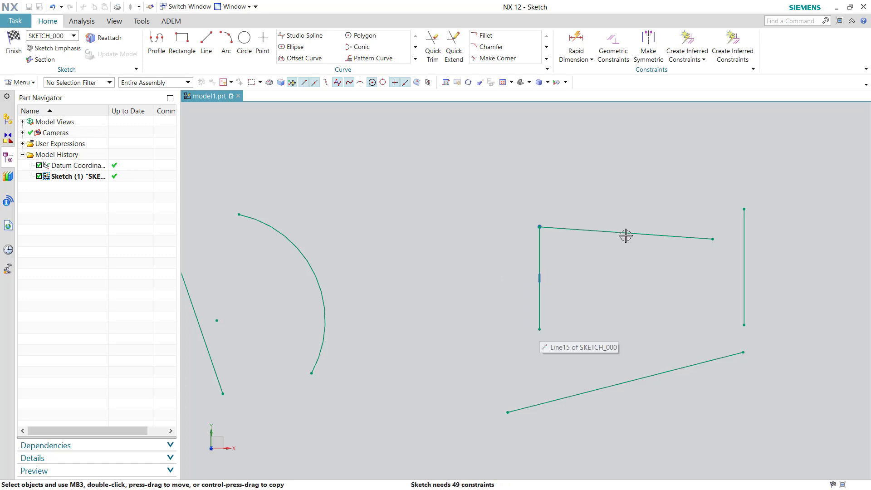
Constrain the top line perpendicular to the vertical left line, and move the left line outward to test it.
{"action": "left_click", "coordinate": [661, 236]}
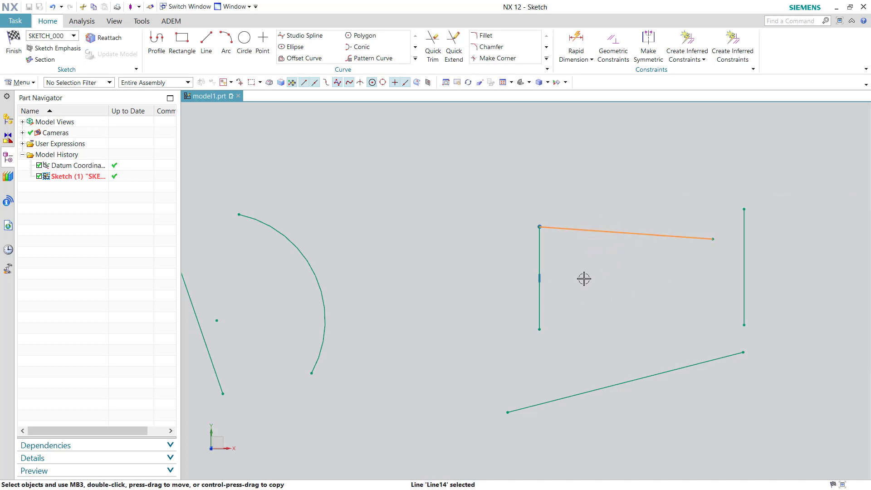
{"action": "left_click", "coordinate": [540, 259]}
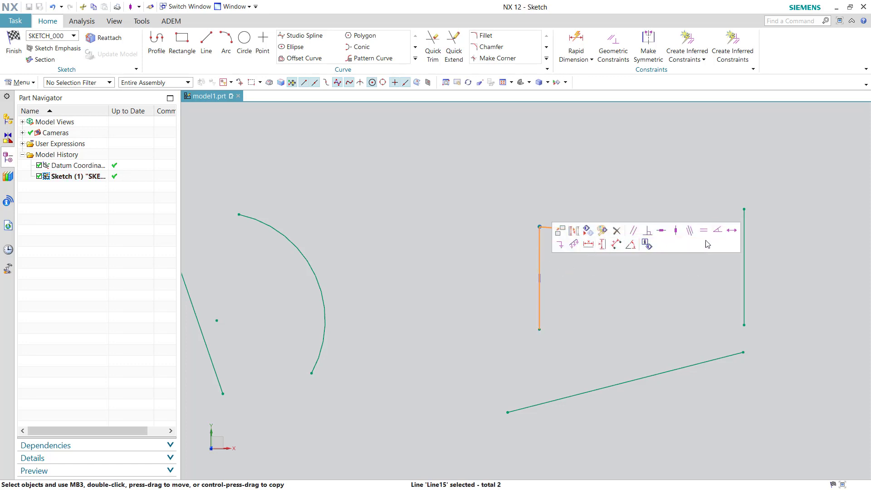
{"action": "left_click", "coordinate": [648, 232]}
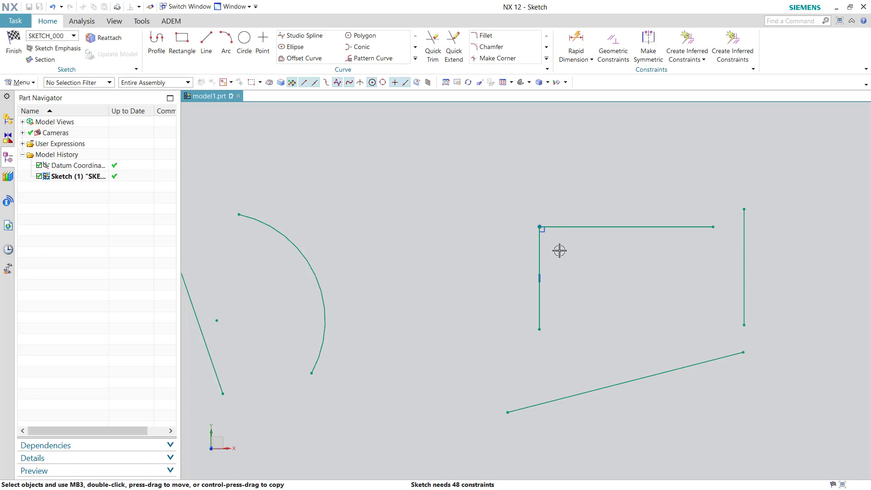
{"action": "mouse_move", "coordinate": [539, 301]}
{"action": "left_mouse_down"}
{"action": "mouse_move", "coordinate": [522, 288]}
{"action": "mouse_move", "coordinate": [504, 295]}
{"action": "left_mouse_up"}
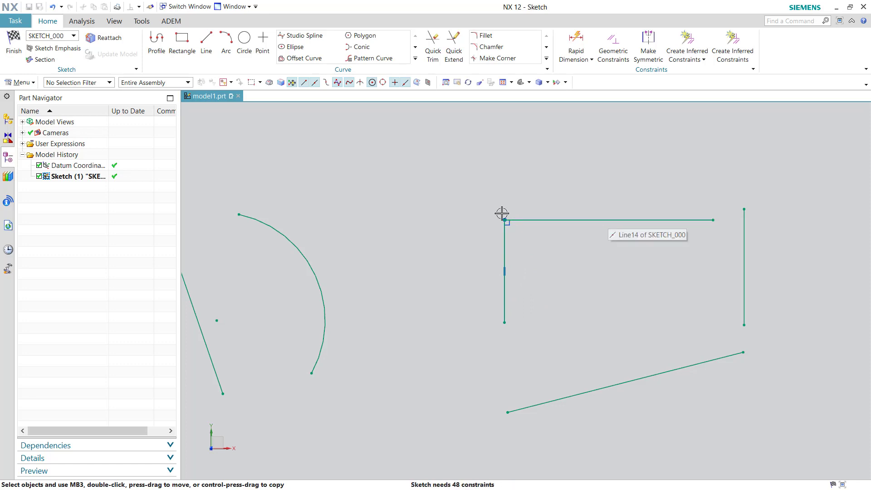
Apply a Horizontal constraint to the top line that meets the left vertical line.
{"action": "left_click", "coordinate": [624, 220]}
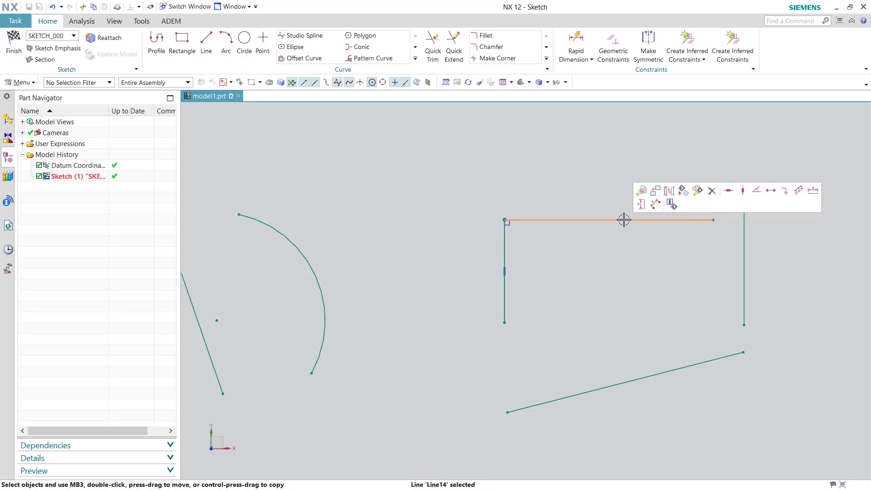
{"action": "left_click", "coordinate": [729, 191]}
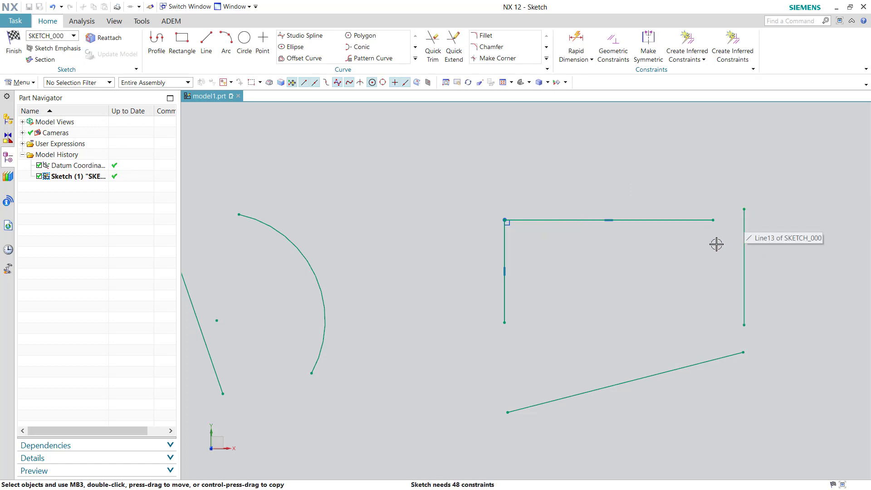
Try a Midpoint constraint between the right vertical line's upper endpoint and the top line.
{"action": "left_click", "coordinate": [743, 209]}
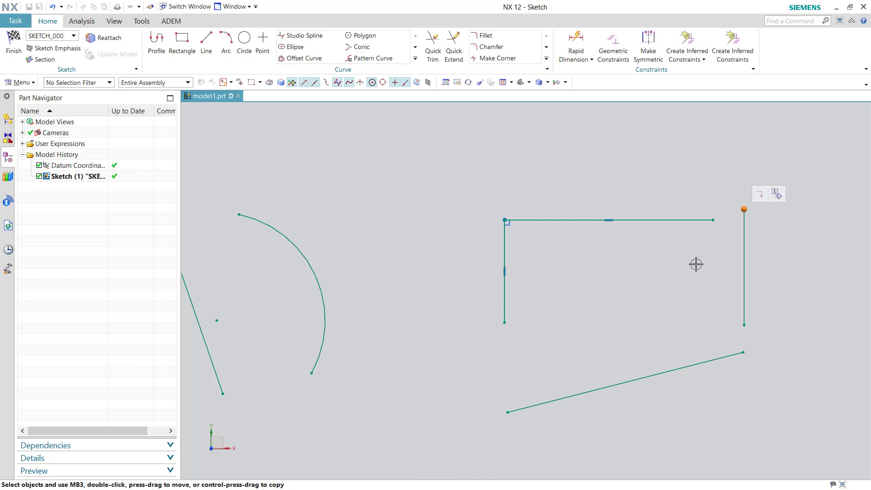
{"action": "left_click", "coordinate": [668, 220]}
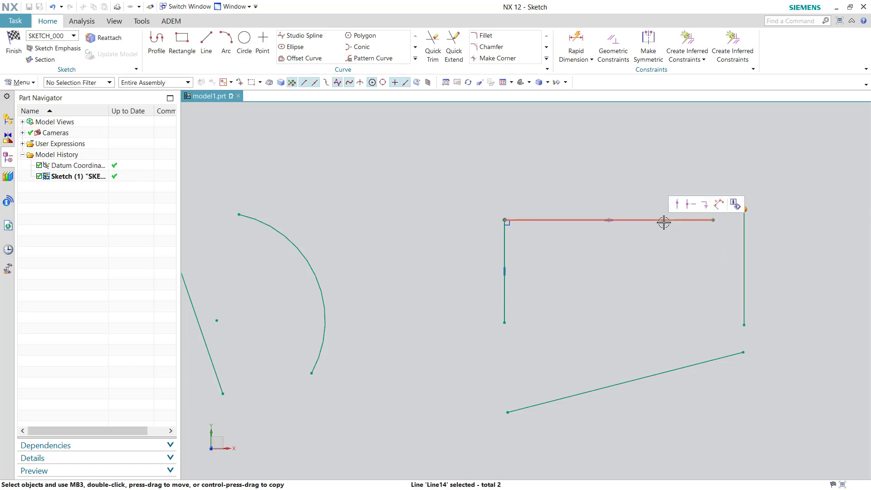
{"action": "left_click", "coordinate": [691, 206]}
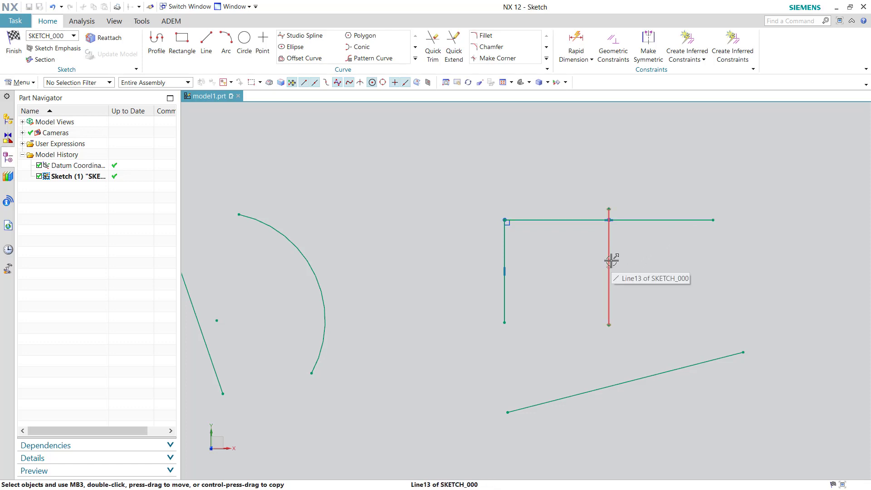
{"action": "left_click_drag", "start_coordinate": [611, 257], "coordinate": [745, 226]}
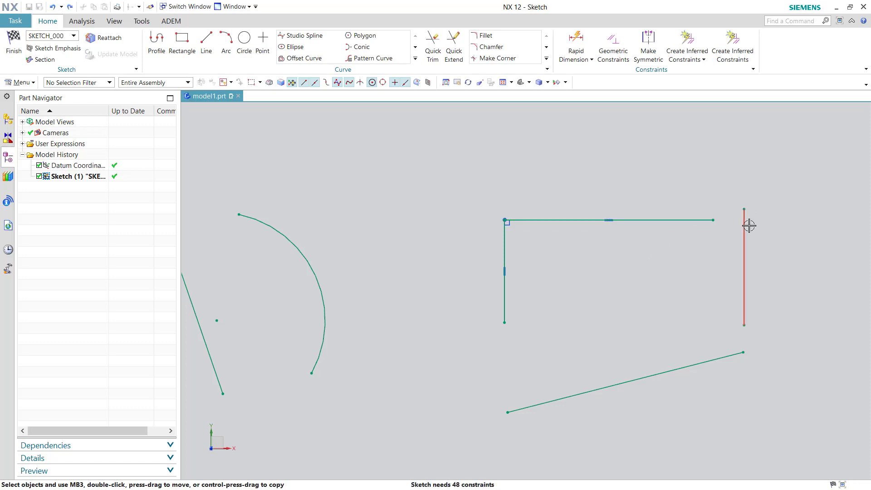
Make the right line's upper endpoint coincident with the top line's free endpoint.
{"action": "left_click", "coordinate": [745, 210]}
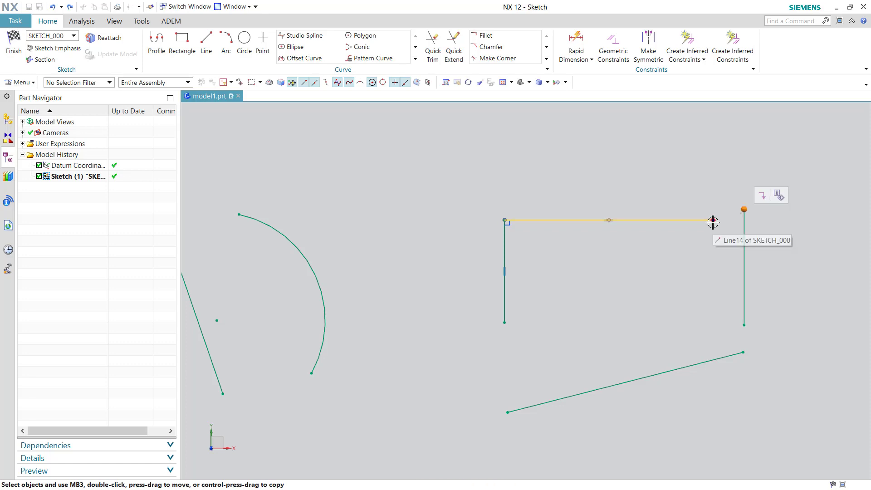
{"action": "left_click", "coordinate": [714, 221]}
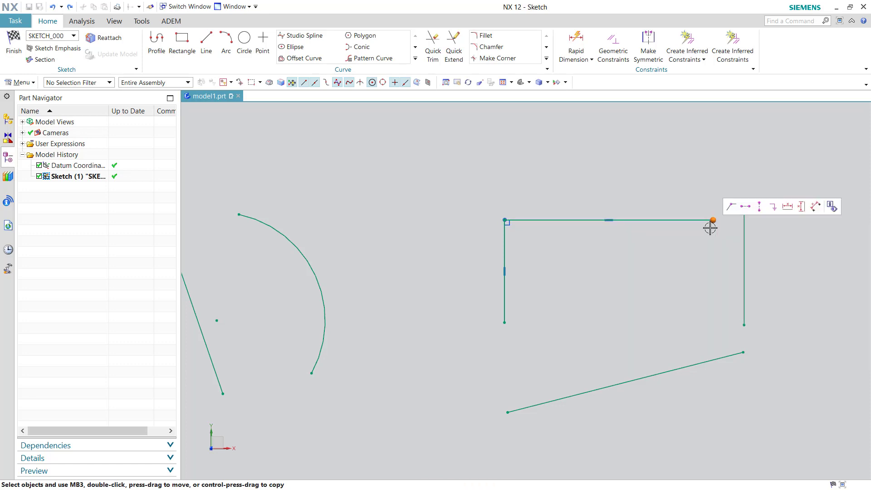
{"action": "left_click", "coordinate": [733, 207]}
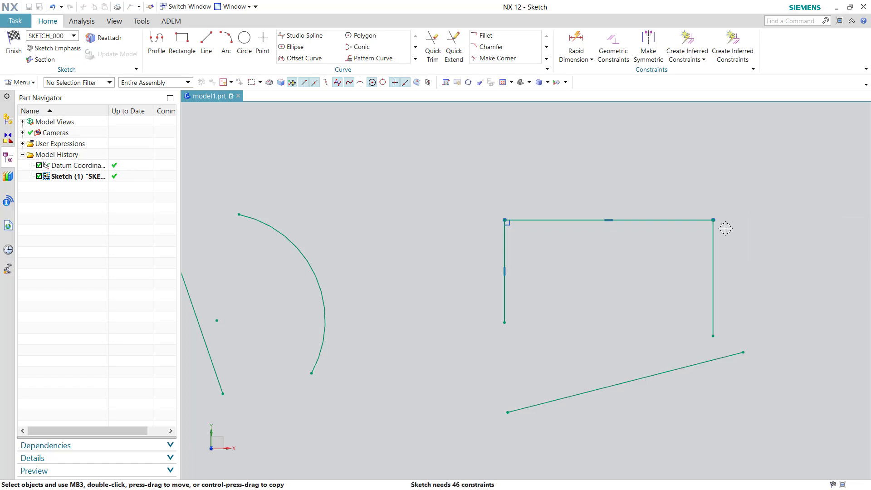
Apply a Vertical constraint to the right line and a Horizontal constraint to the slanted bottom line.
{"action": "left_click", "coordinate": [713, 263]}
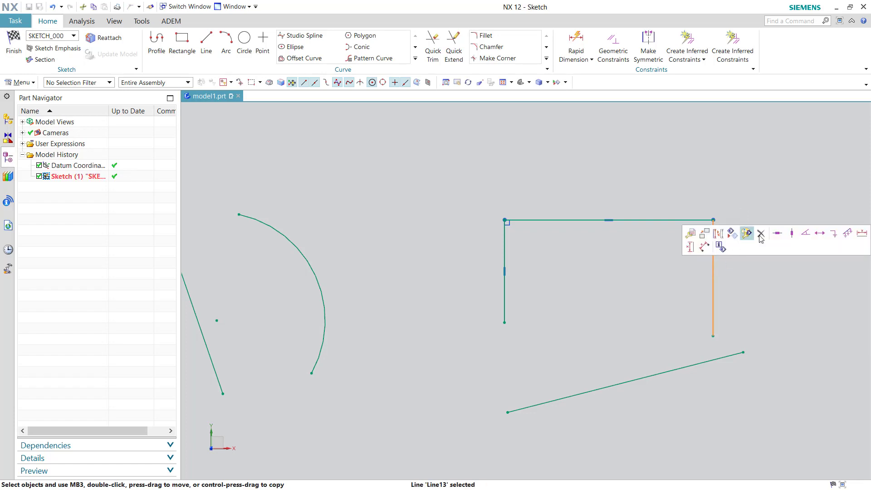
{"action": "left_click", "coordinate": [792, 234]}
{"action": "left_click", "coordinate": [654, 377]}
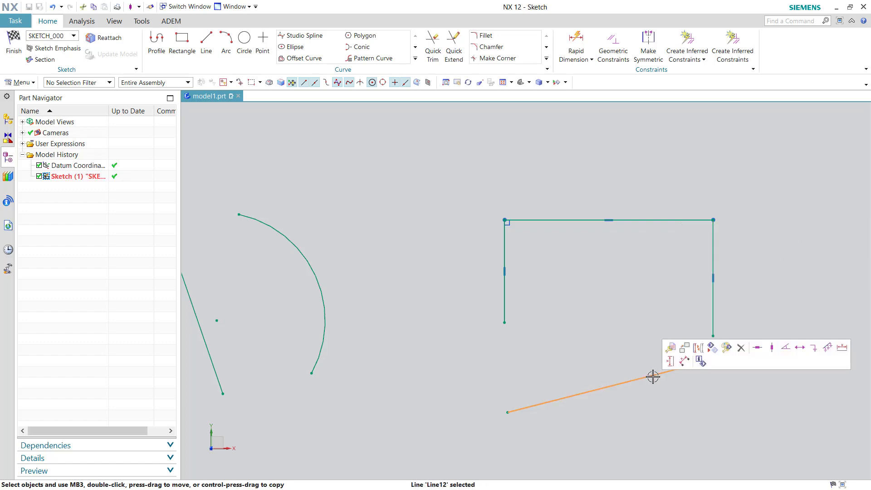
{"action": "left_click", "coordinate": [758, 348]}
Constrain the bottom line perpendicular to the right vertical line.
{"action": "left_click", "coordinate": [731, 380]}
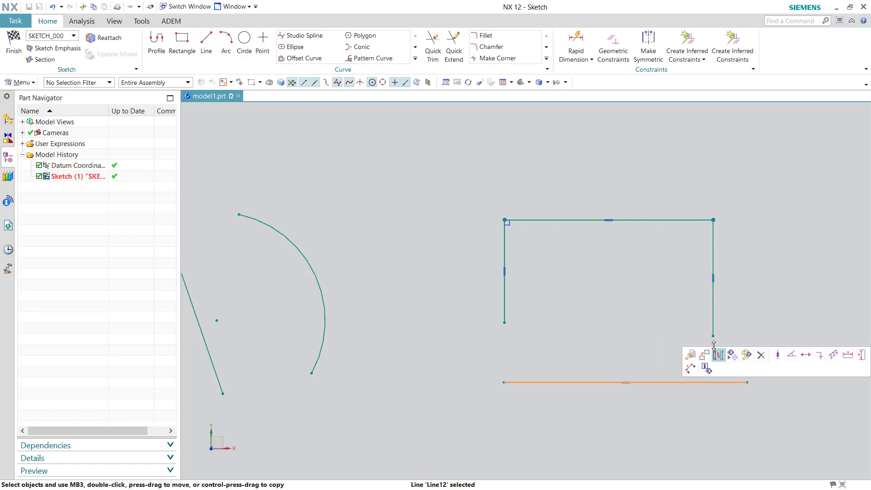
{"action": "left_click", "coordinate": [711, 321]}
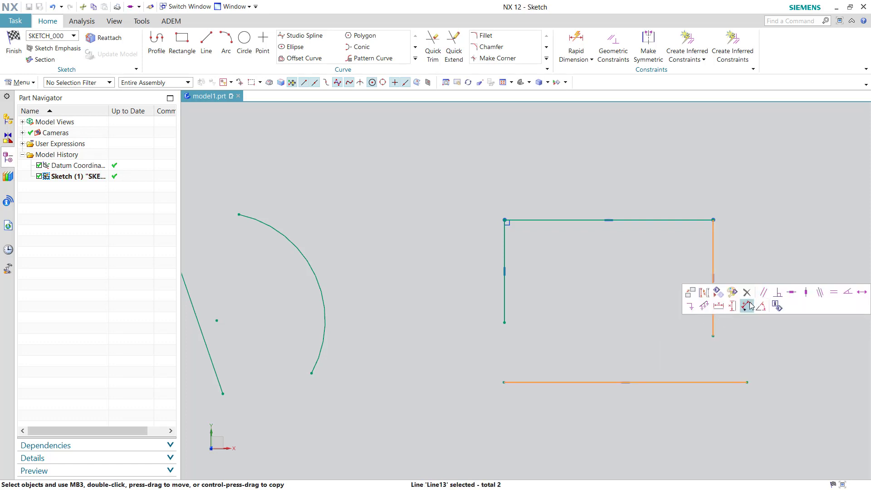
{"action": "left_click", "coordinate": [778, 296]}
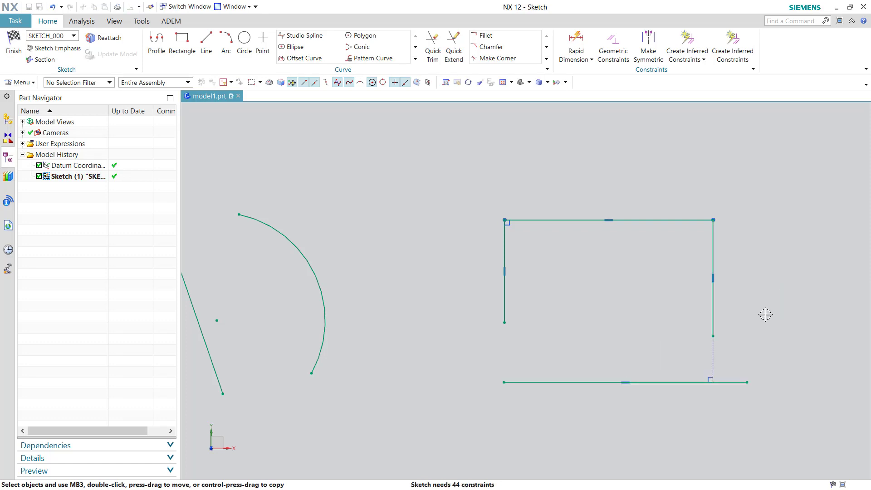
Close the rectangle by making the bottom line's endpoints coincident with the lower endpoints of the right and left lines.
{"action": "left_click", "coordinate": [747, 383]}
{"action": "left_click", "coordinate": [714, 336]}
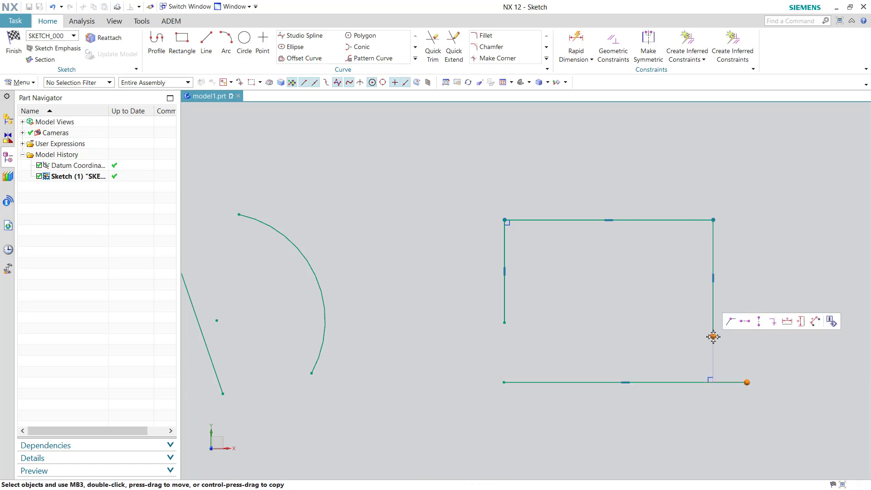
{"action": "left_click", "coordinate": [735, 324]}
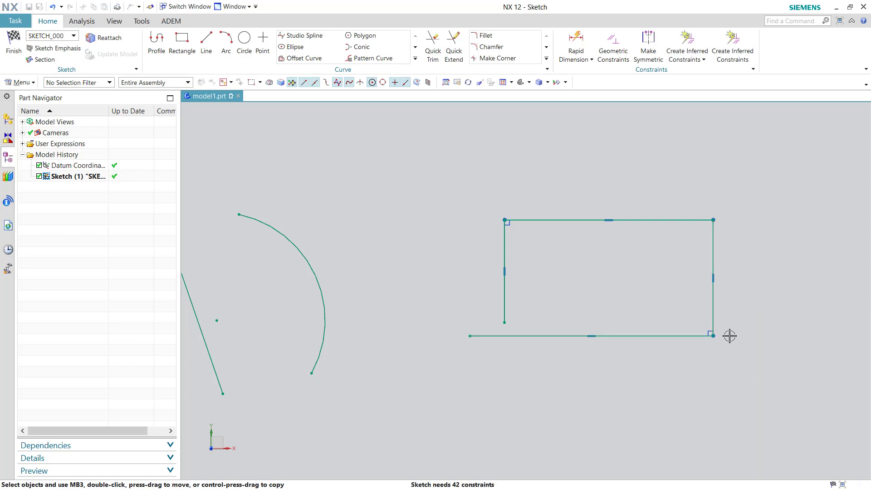
{"action": "left_click", "coordinate": [469, 336]}
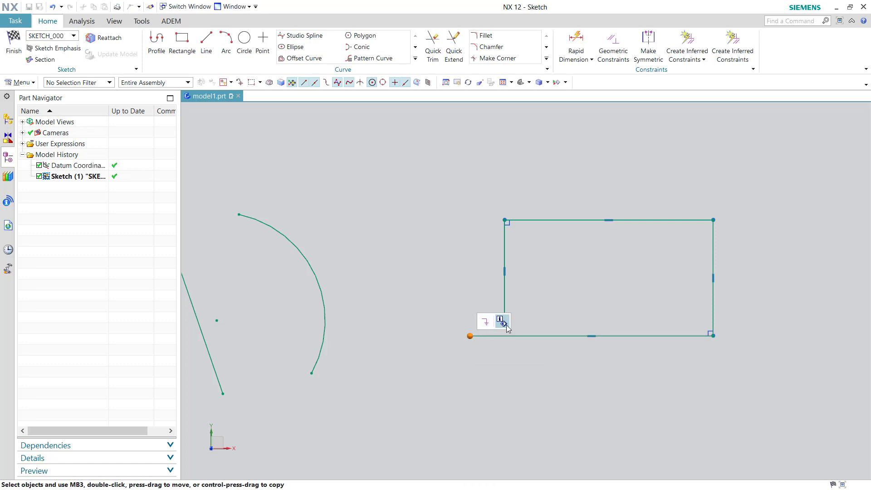
{"action": "left_click", "coordinate": [505, 323]}
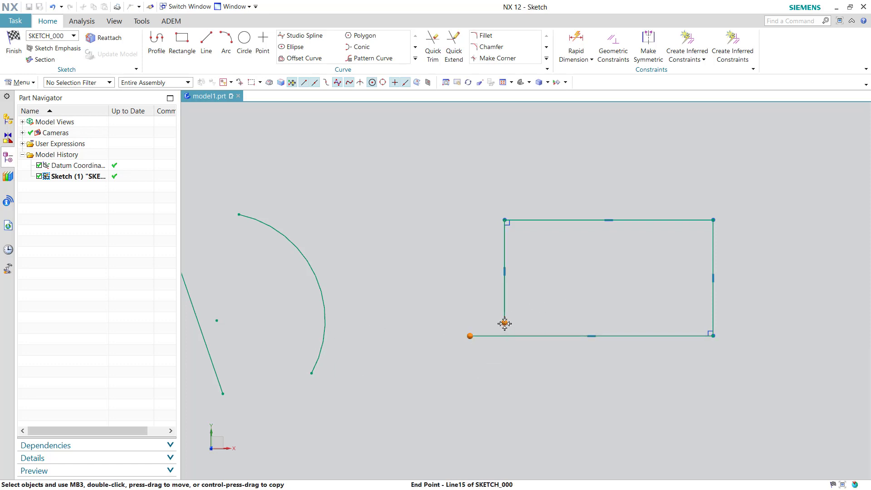
{"action": "left_click", "coordinate": [522, 308]}
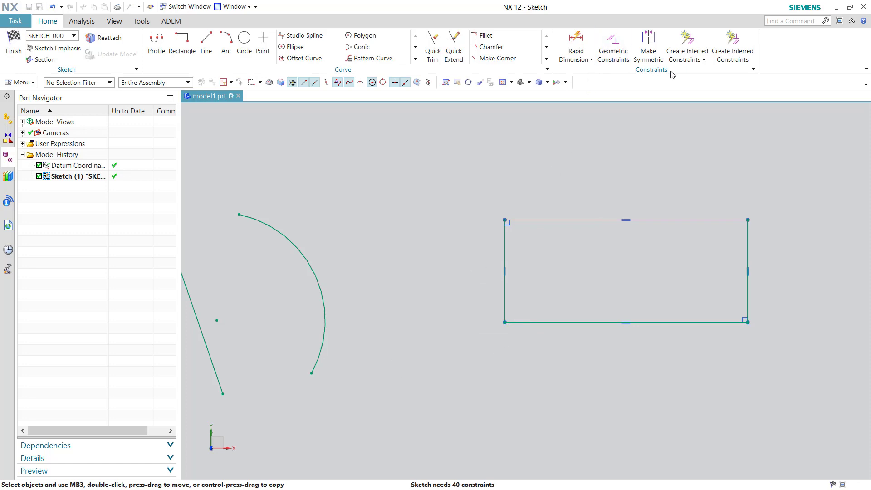
Turn on Create Inferred Constraints for newly drawn sketch curves.
{"action": "left_click", "coordinate": [686, 59]}
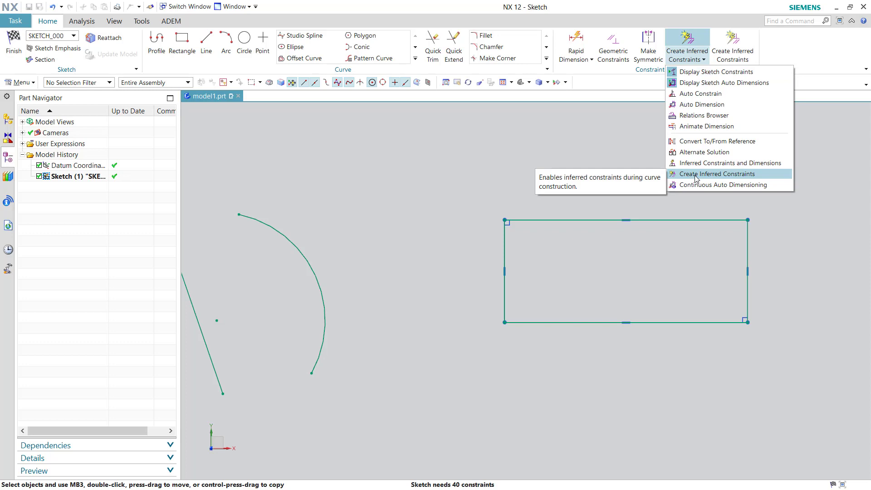
{"action": "left_click", "coordinate": [696, 176]}
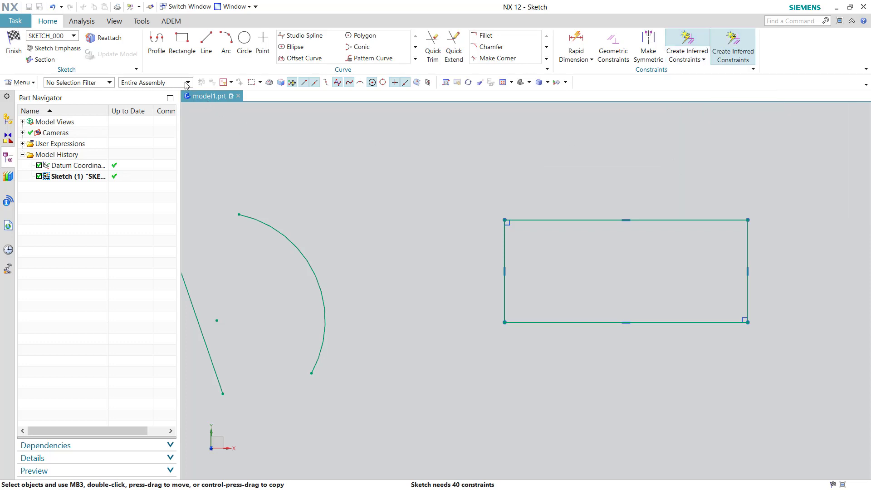
Draw a horizontal rectangle from its center below the constrained one, about 91 wide and 39 high, and leave the Rectangle command.
{"action": "left_click", "coordinate": [182, 42]}
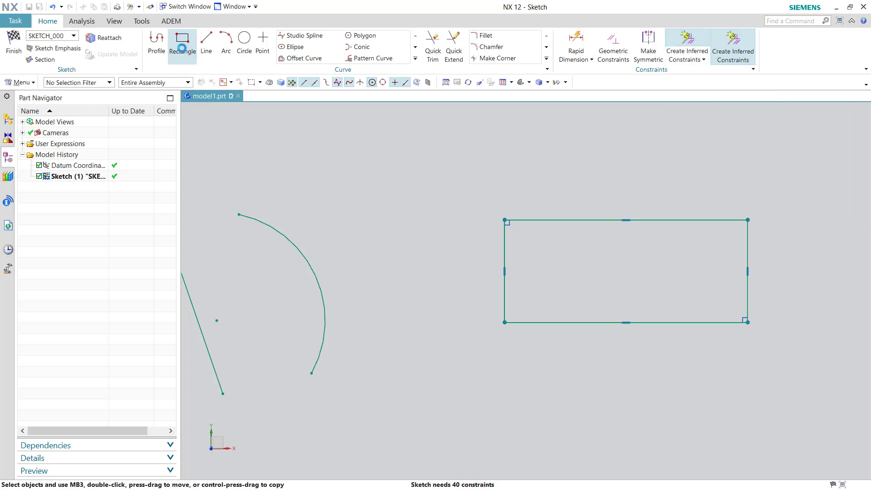
{"action": "left_click", "coordinate": [341, 152]}
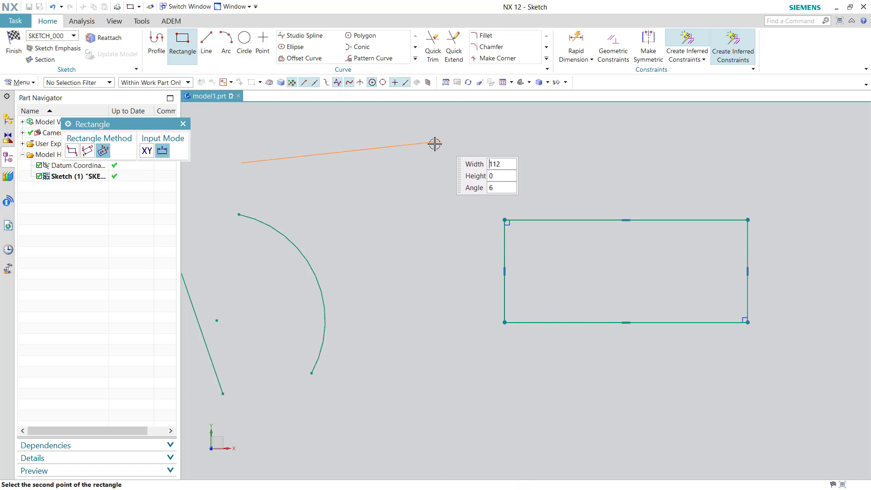
{"action": "key", "text": "Escape"}
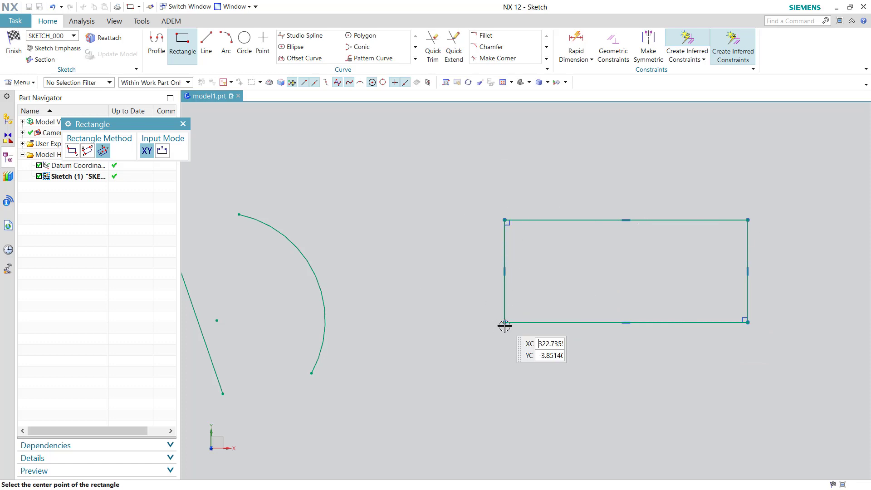
{"action": "left_click", "coordinate": [593, 414]}
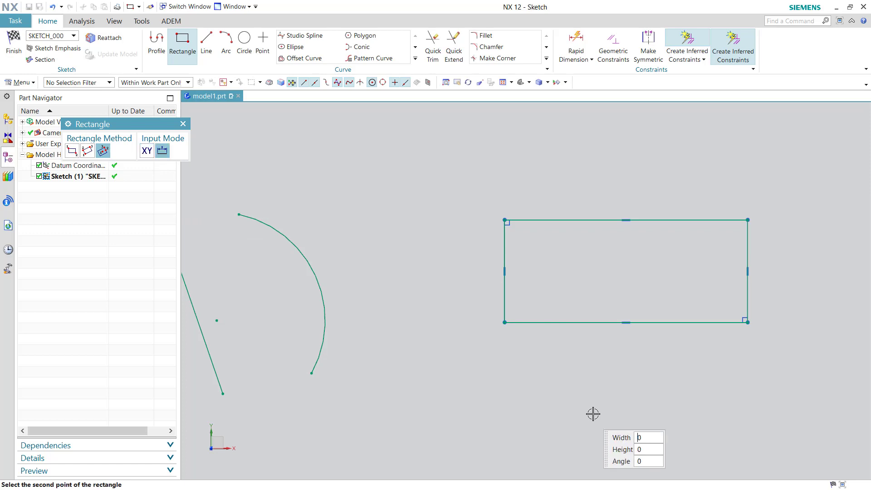
{"action": "left_click", "coordinate": [669, 414]}
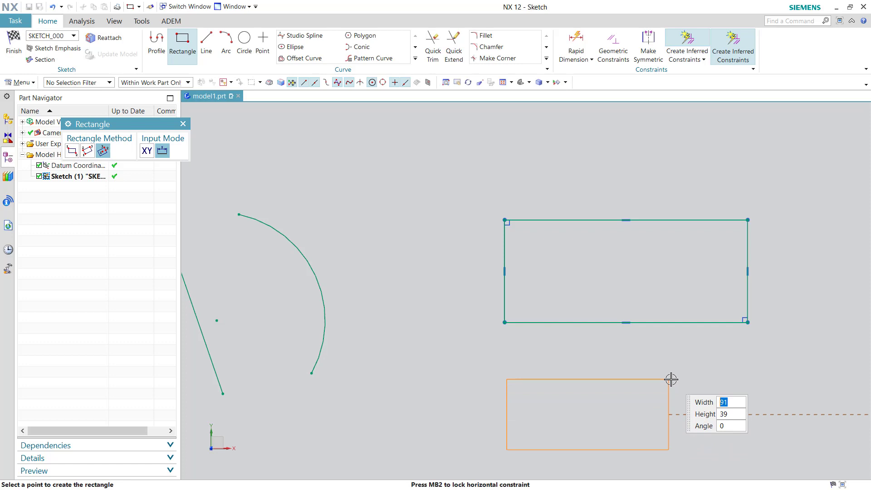
{"action": "left_click", "coordinate": [671, 379]}
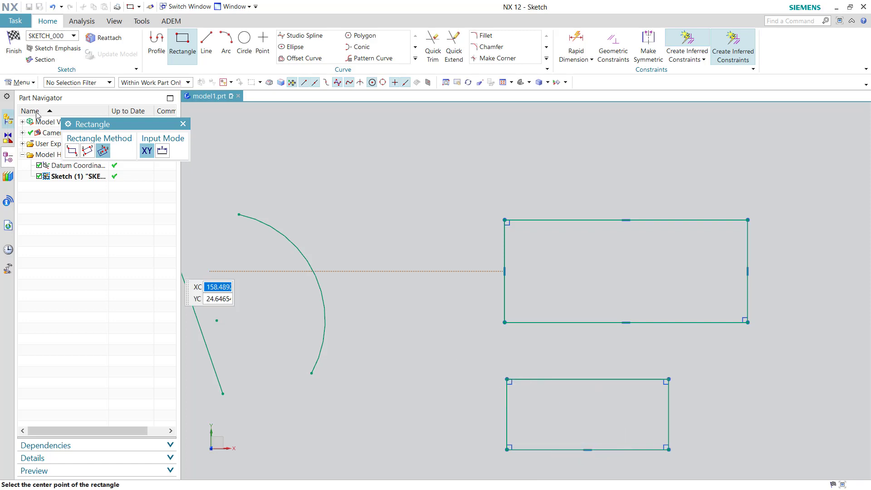
{"action": "left_click", "coordinate": [182, 124]}
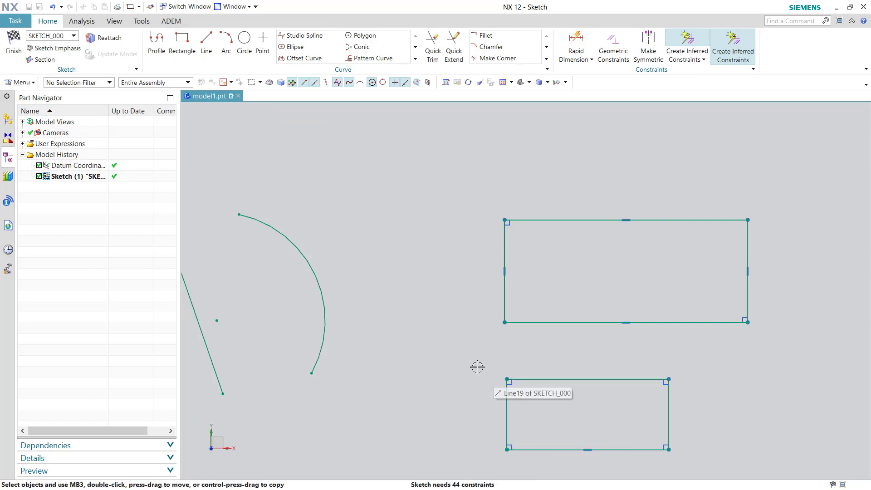
Delete the smaller rectangle below the manually constrained one.
{"action": "left_click_drag", "start_coordinate": [477, 366], "coordinate": [689, 460]}
{"action": "key", "text": "Delete"}
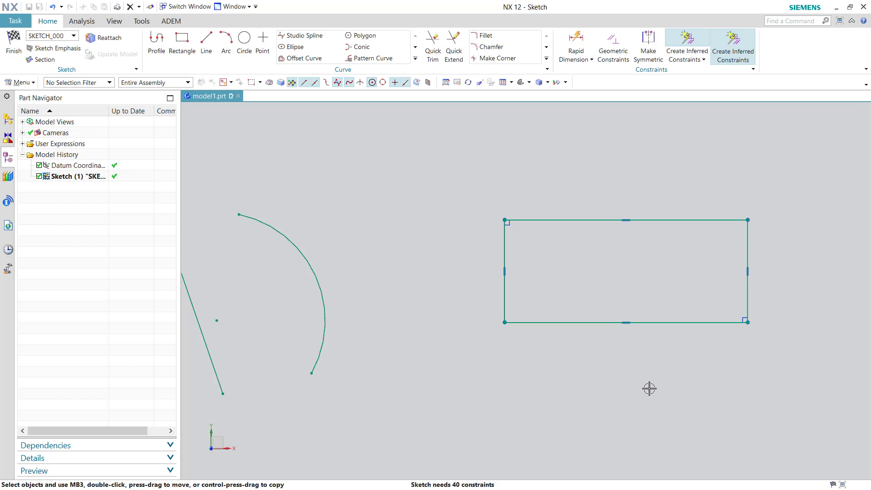
Select the circle at the far left together with the adjacent slanted line to check their available constraints, and clear the selection.
{"action": "scroll", "coordinate": [648, 312], "scroll_direction": "down", "scroll_amount": 4}
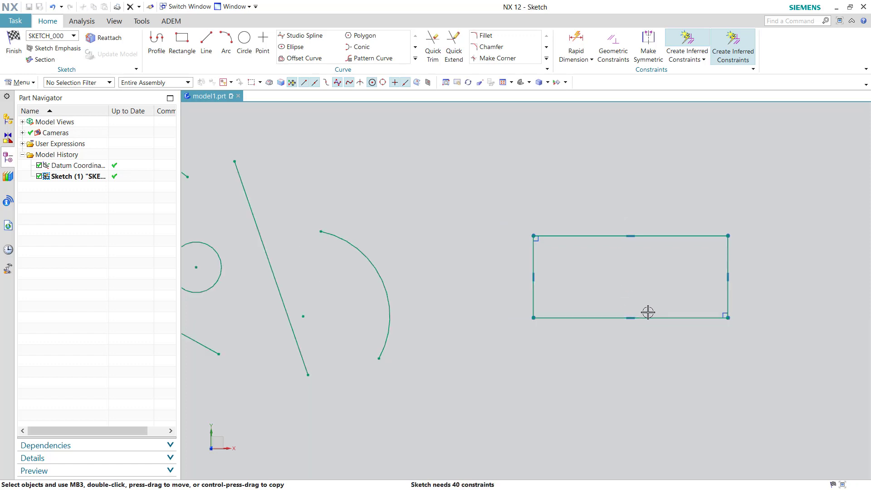
{"action": "scroll", "coordinate": [351, 359], "scroll_direction": "up", "scroll_amount": 3}
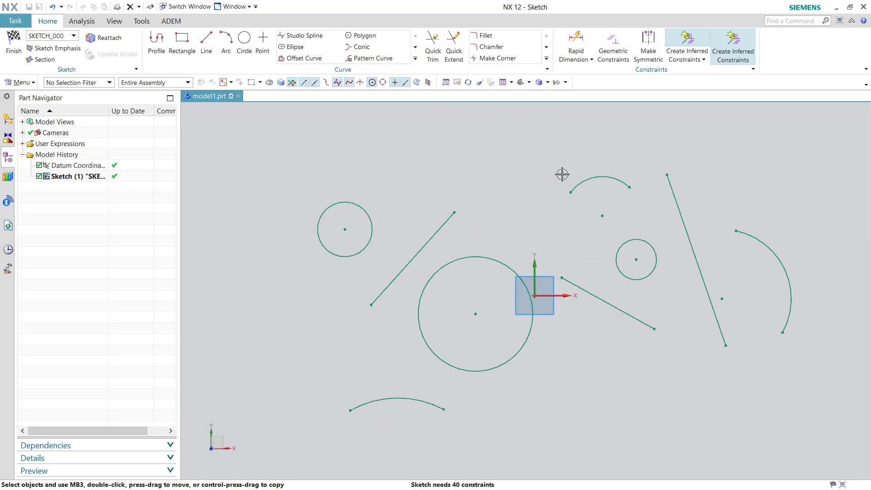
{"action": "left_click", "coordinate": [369, 210]}
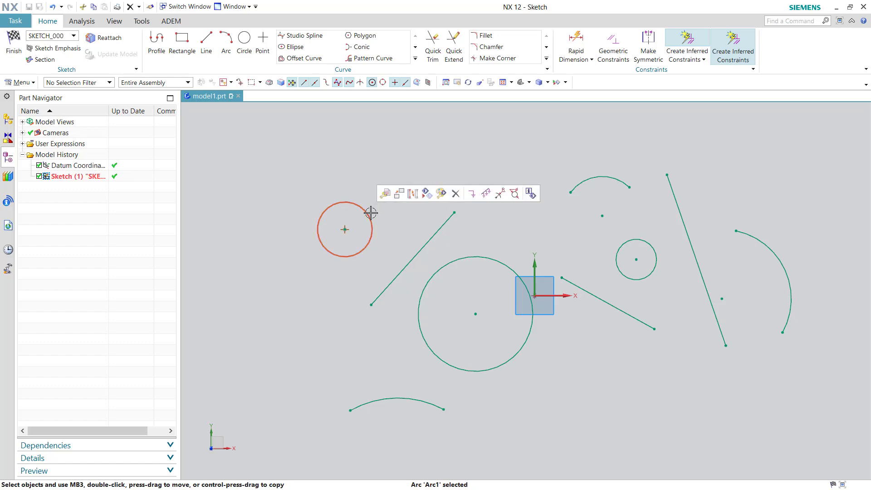
{"action": "left_click", "coordinate": [438, 225]}
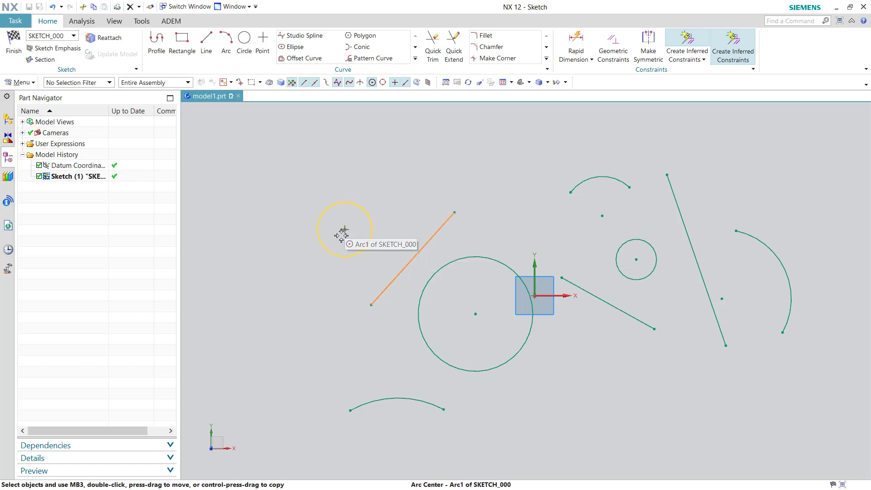
{"action": "left_click", "coordinate": [432, 233]}
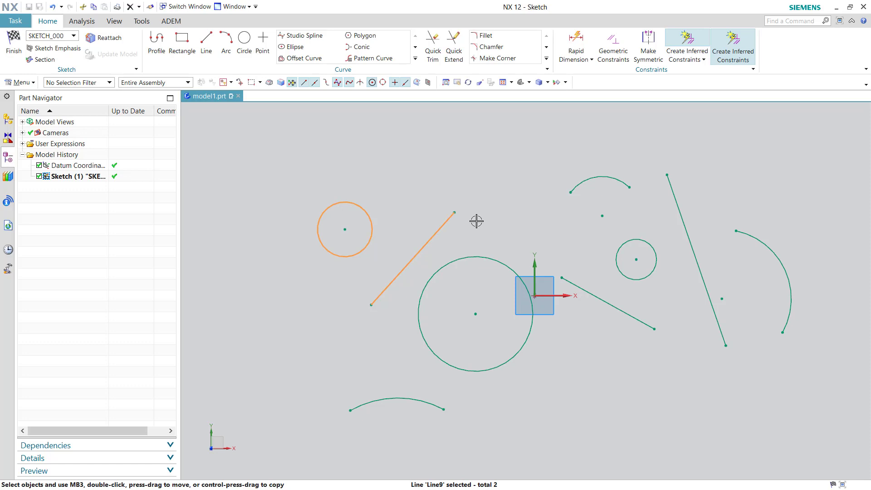
{"action": "left_click", "coordinate": [454, 226], "text": "shift"}
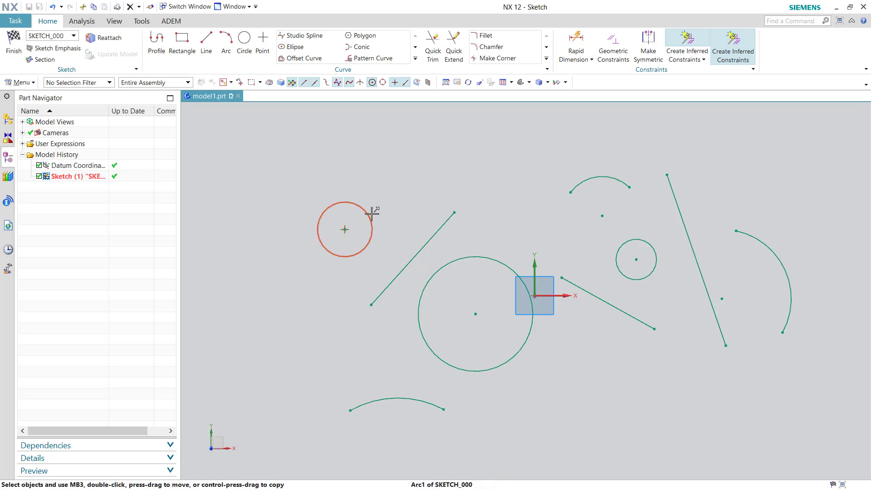
{"action": "key", "text": "Escape"}
Make the slanted line and the far-left circle tangent, and swing the line's upper endpoint until the line is vertical.
{"action": "left_click", "coordinate": [435, 230]}
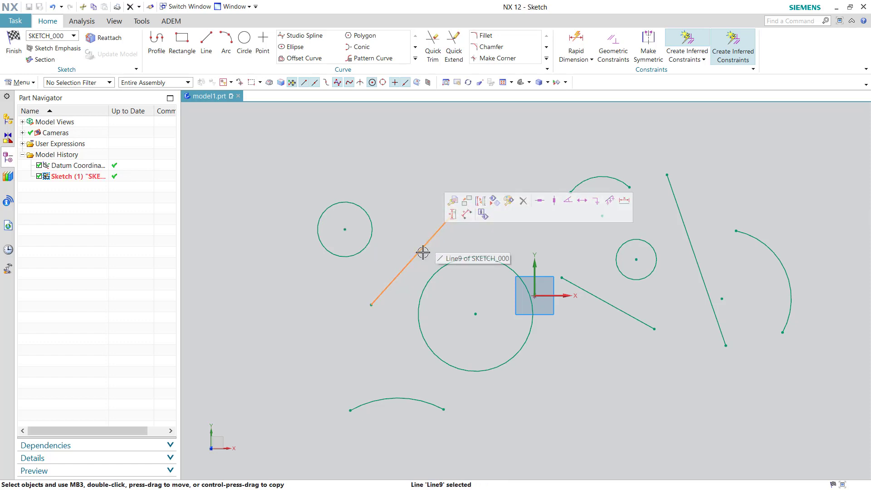
{"action": "left_click", "coordinate": [591, 289]}
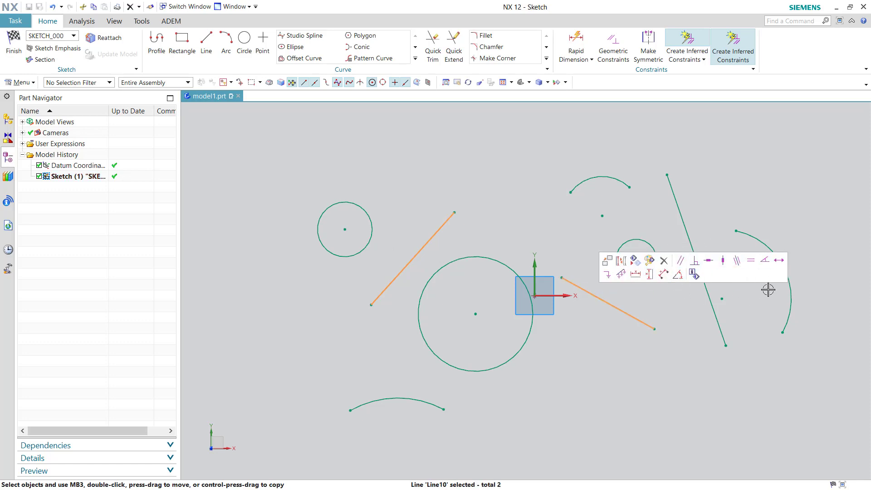
{"action": "left_click", "coordinate": [609, 302], "text": "shift"}
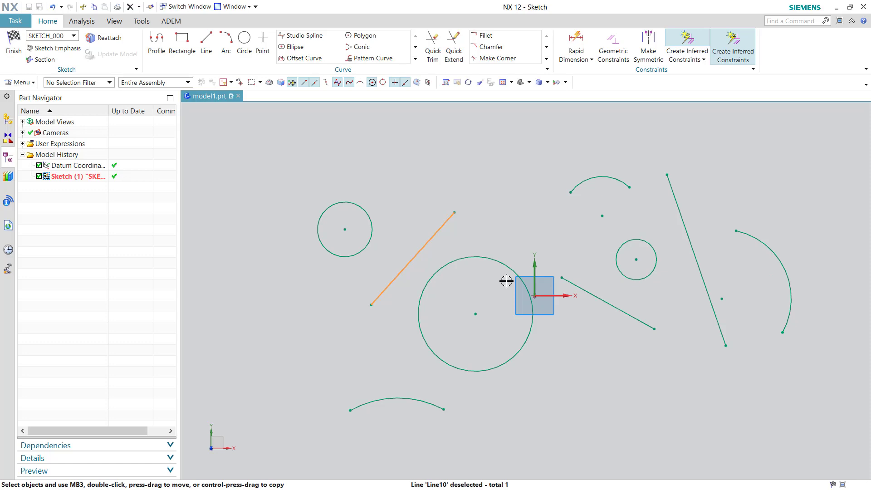
{"action": "left_click", "coordinate": [368, 209]}
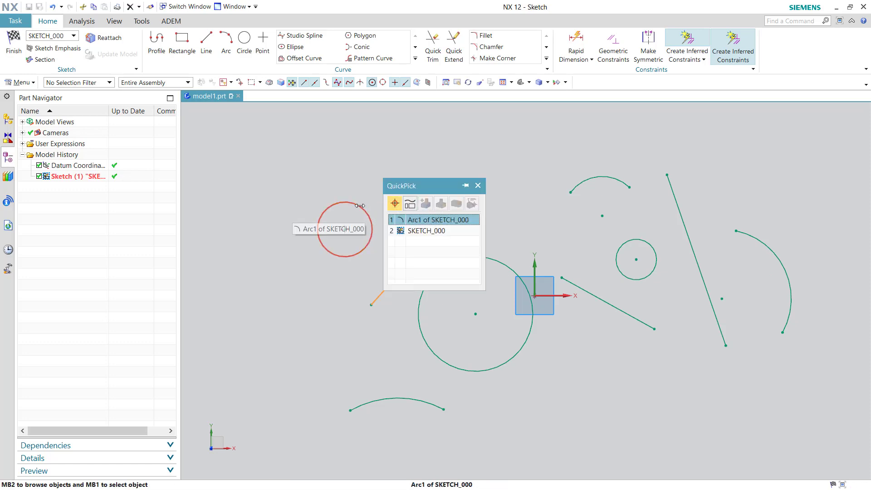
{"action": "left_click", "coordinate": [431, 223]}
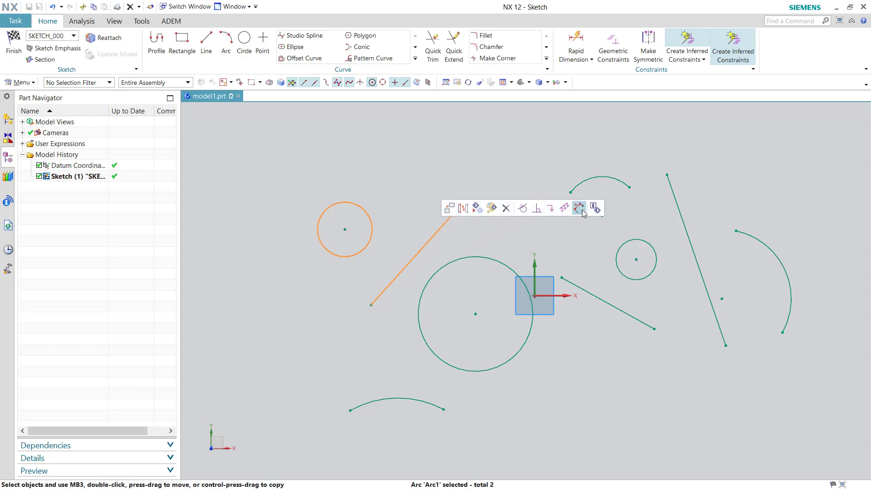
{"action": "left_click", "coordinate": [524, 209]}
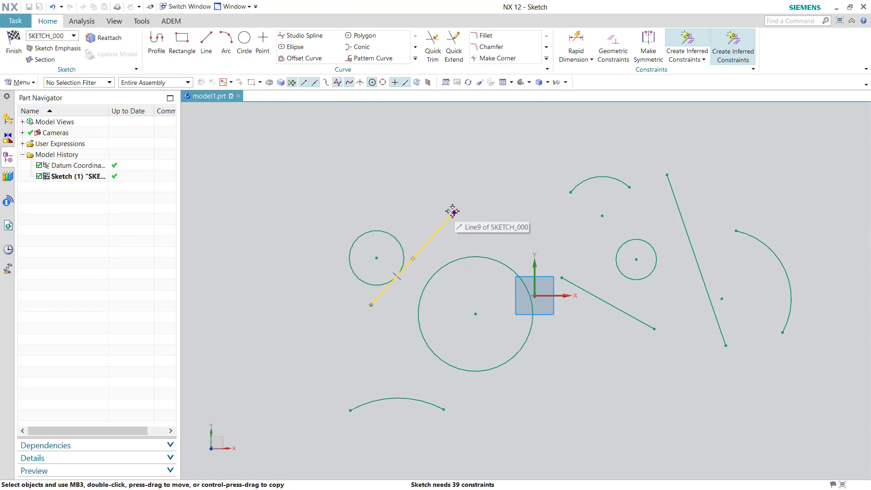
{"action": "left_click_drag", "start_coordinate": [453, 213], "coordinate": [381, 176]}
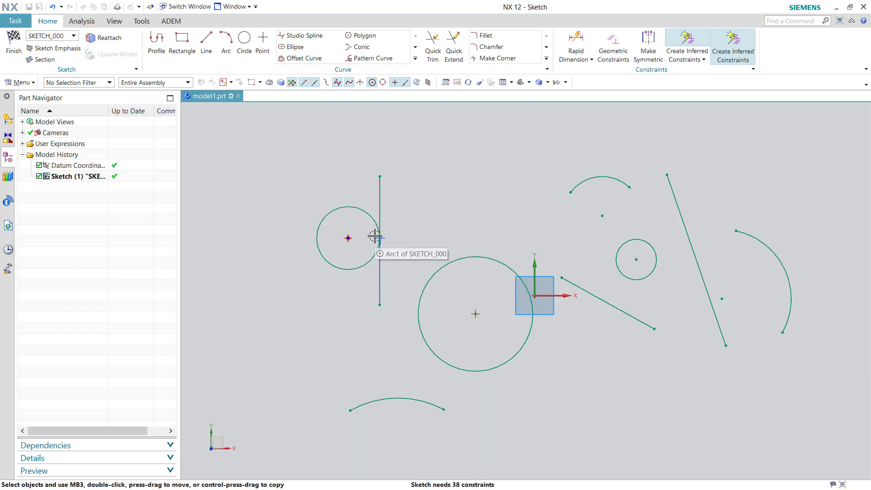
Delete the constraint at the contact point between the vertical line and the far-left circle.
{"action": "left_click", "coordinate": [380, 244]}
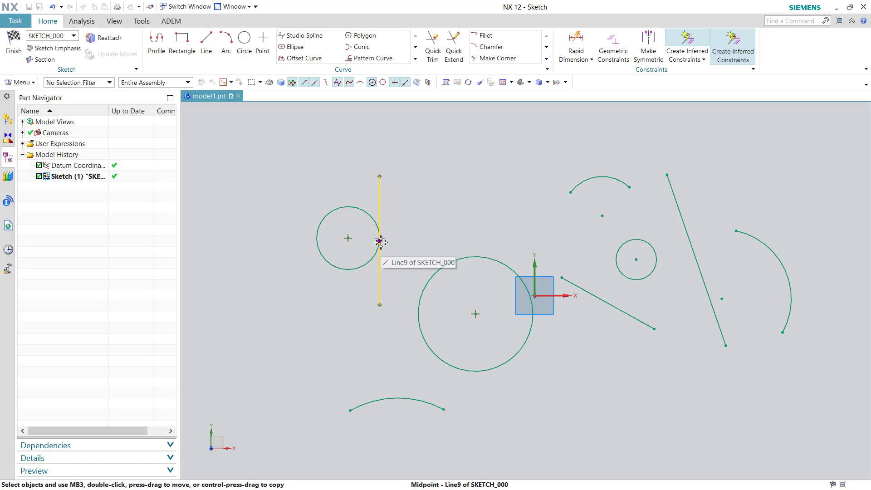
{"action": "left_click", "coordinate": [381, 240]}
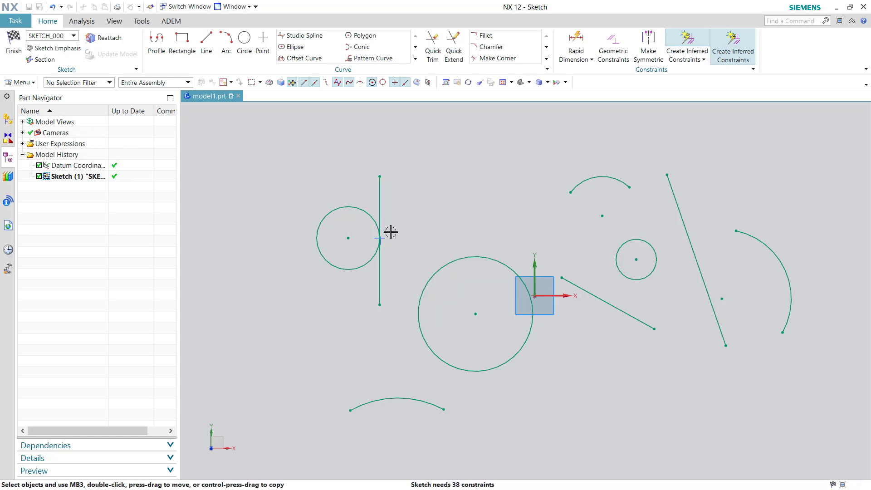
{"action": "left_click_drag", "start_coordinate": [405, 228], "coordinate": [372, 248]}
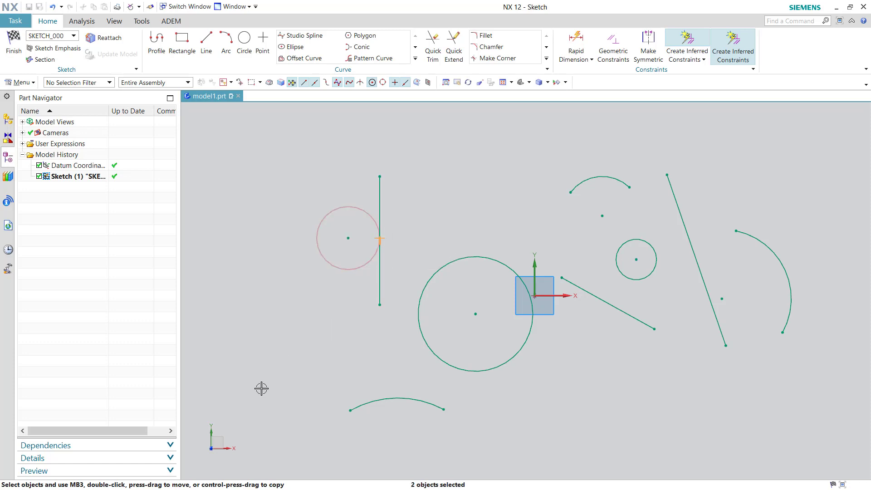
{"action": "key", "text": "Delete"}
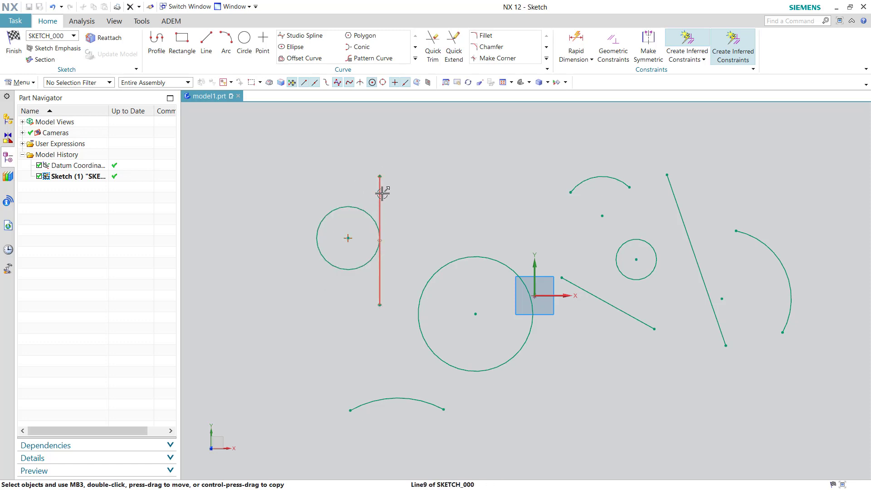
Move the vertical line away from the far-left circle and over to the circle's left side, snapping it tangent there.
{"action": "left_click_drag", "start_coordinate": [387, 194], "coordinate": [410, 191]}
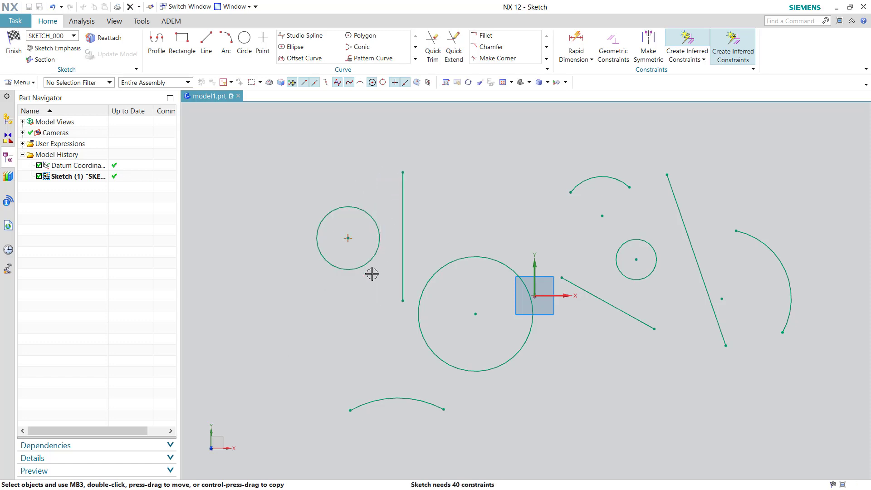
{"action": "left_click", "coordinate": [404, 205]}
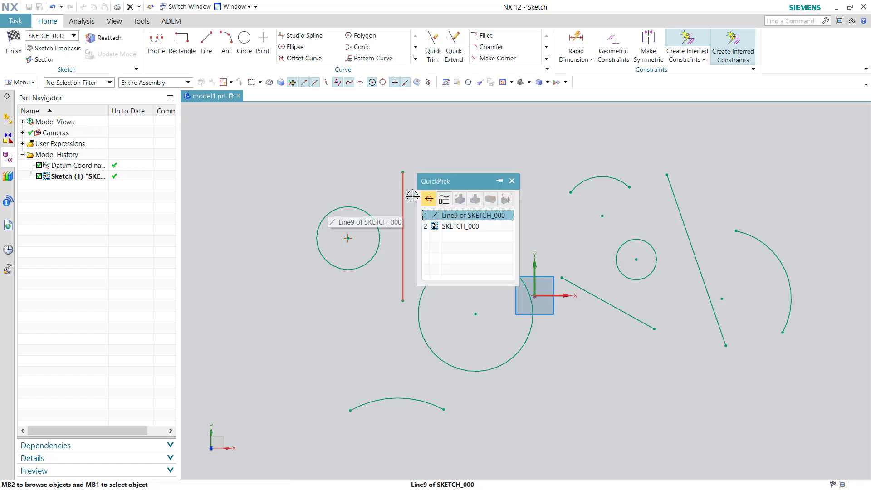
{"action": "left_click", "coordinate": [512, 182]}
{"action": "left_click", "coordinate": [405, 196]}
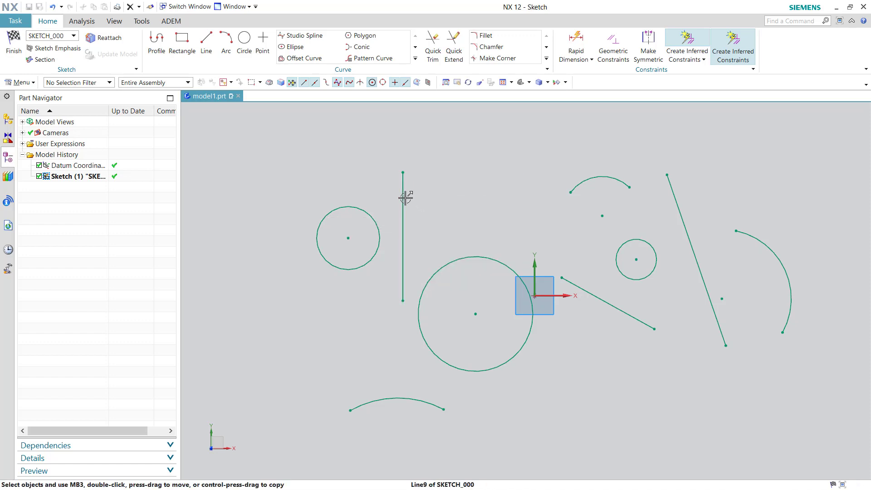
{"action": "mouse_move", "coordinate": [405, 197]}
{"action": "left_mouse_down"}
{"action": "mouse_move", "coordinate": [502, 265]}
{"action": "mouse_move", "coordinate": [307, 196]}
{"action": "mouse_move", "coordinate": [383, 202]}
{"action": "mouse_move", "coordinate": [313, 198]}
{"action": "mouse_move", "coordinate": [705, 111]}
{"action": "mouse_move", "coordinate": [691, 55]}
{"action": "mouse_move", "coordinate": [673, 90]}
{"action": "mouse_move", "coordinate": [307, 201]}
{"action": "mouse_move", "coordinate": [384, 203]}
{"action": "mouse_move", "coordinate": [320, 200]}
{"action": "left_mouse_up"}
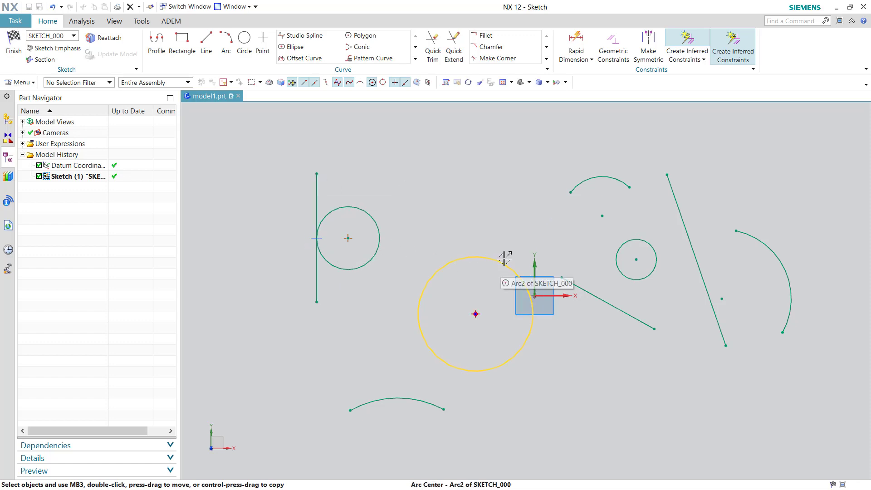
Try a Horizontal constraint on the vertical line tangent to the far-left circle, and undo it.
{"action": "left_click", "coordinate": [318, 192]}
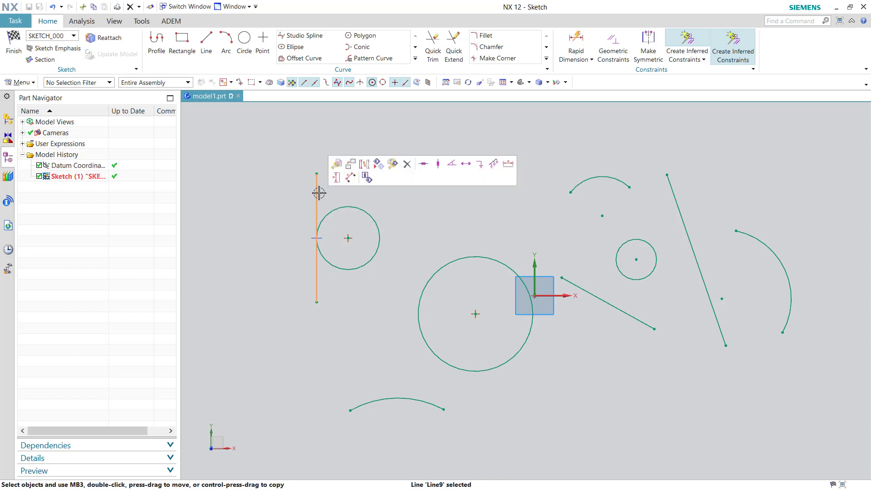
{"action": "left_click", "coordinate": [423, 170]}
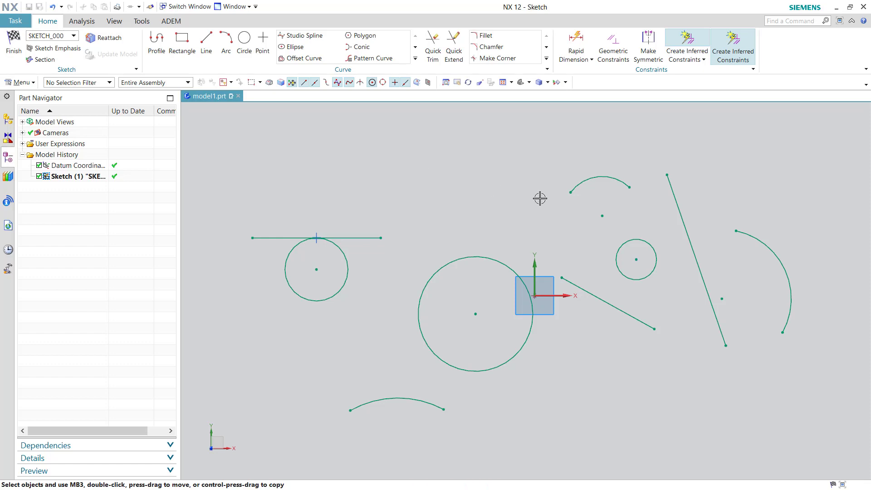
{"action": "key", "text": "ctrl+z"}
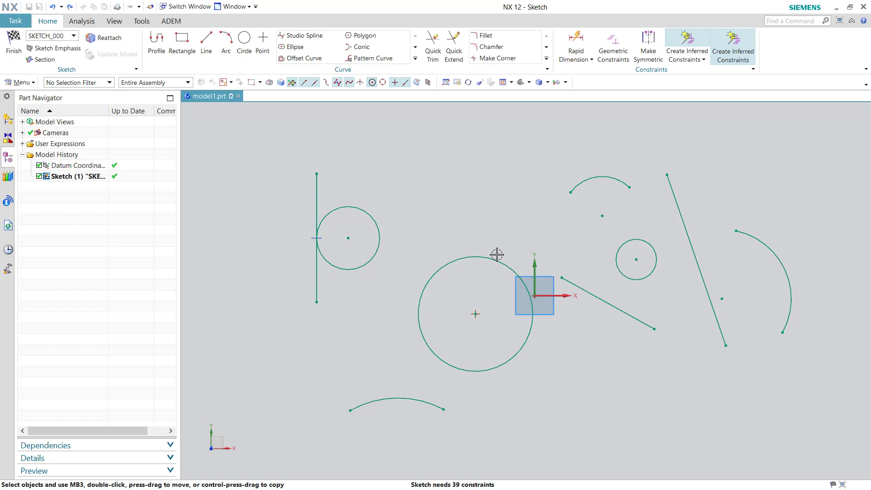
Try a Perpendicular constraint between the large middle circle and the far-left circle, inspect the intersection, and undo it.
{"action": "left_click", "coordinate": [495, 251]}
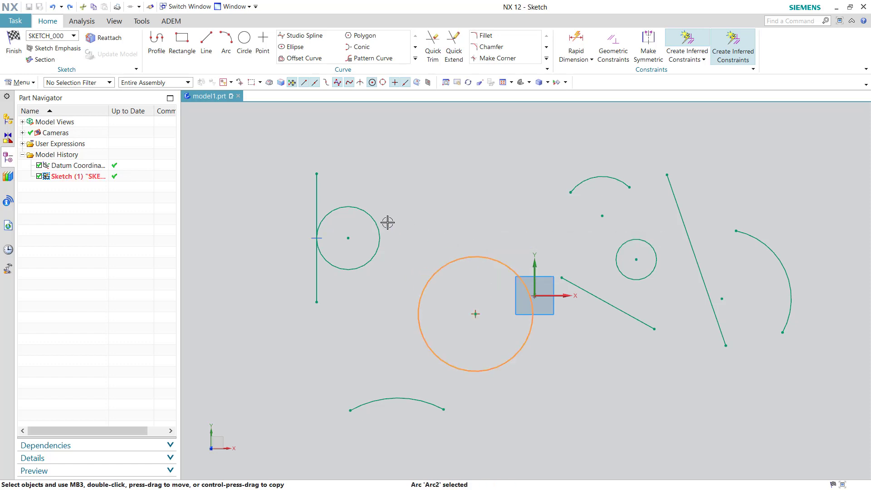
{"action": "left_click", "coordinate": [370, 210]}
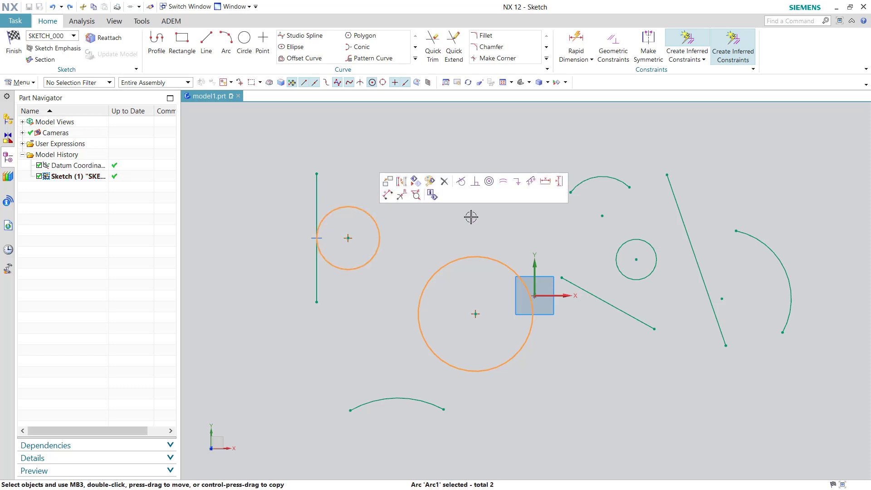
{"action": "left_click", "coordinate": [477, 182]}
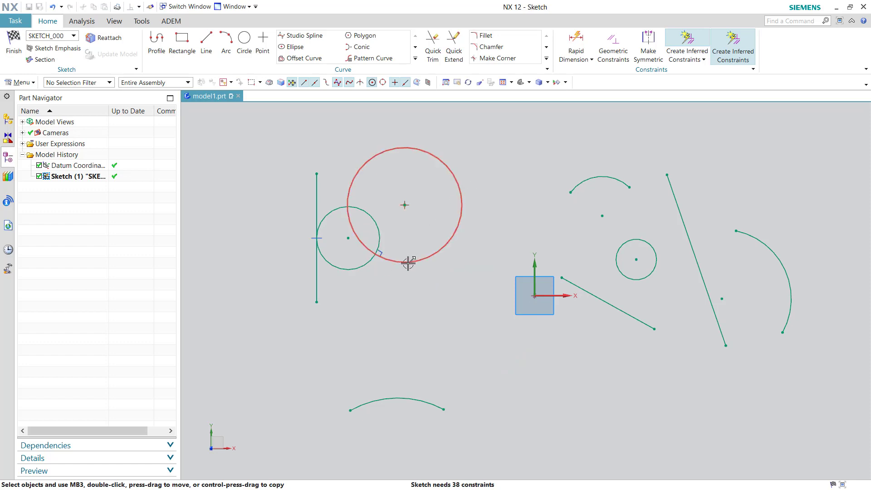
{"action": "left_click", "coordinate": [384, 257]}
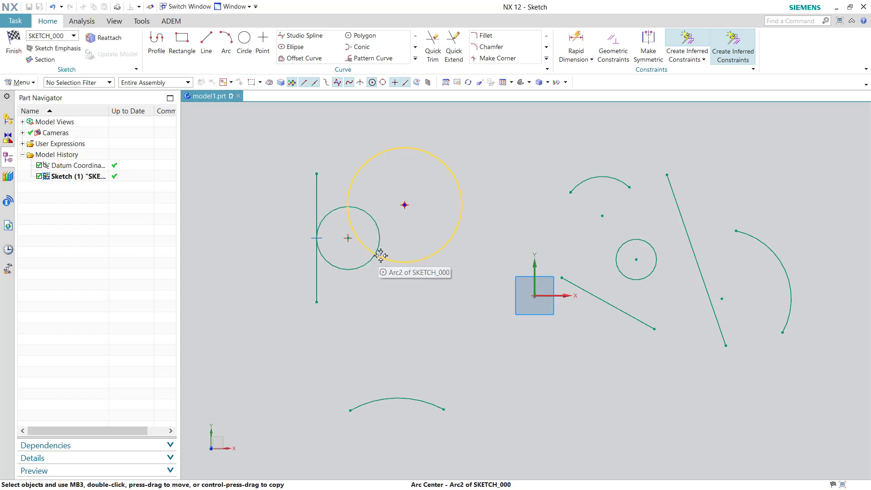
{"action": "key", "text": "ctrl+z"}
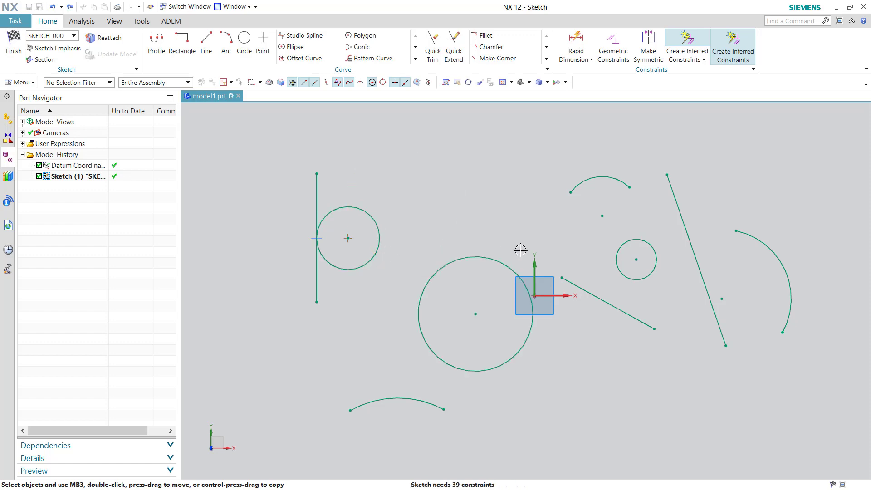
Try a Concentric constraint with the large middle circle picked first and the far-left circle second, and undo it.
{"action": "left_click", "coordinate": [498, 258]}
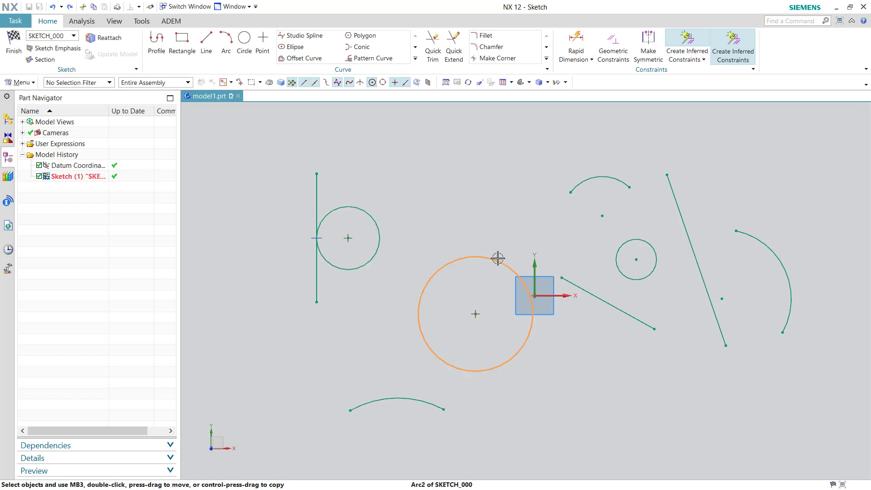
{"action": "left_click", "coordinate": [375, 213]}
{"action": "left_click", "coordinate": [493, 189]}
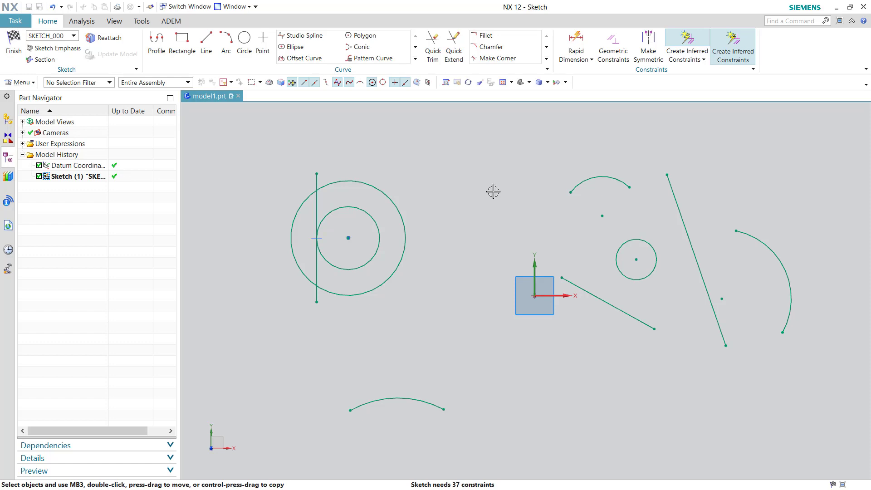
{"action": "key", "text": "ctrl+z"}
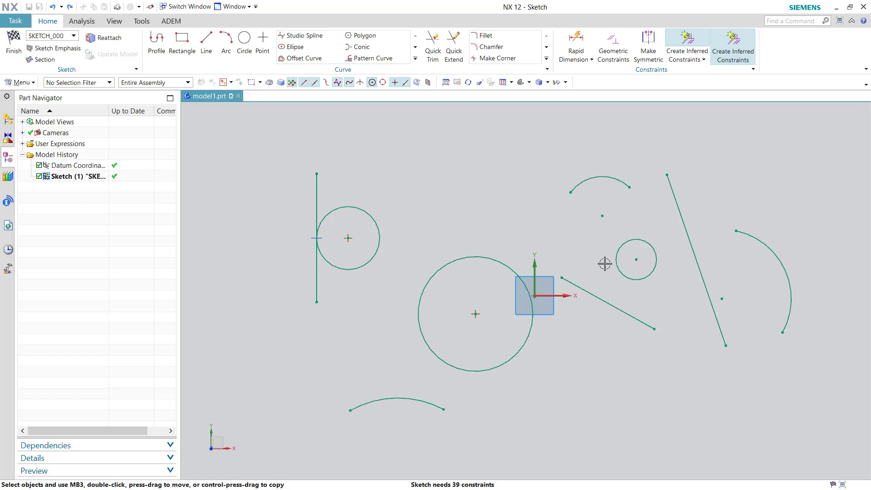
Try a Concentric constraint between the small circle on the right and the large middle circle, and undo it.
{"action": "left_click", "coordinate": [652, 244]}
{"action": "left_click", "coordinate": [510, 268]}
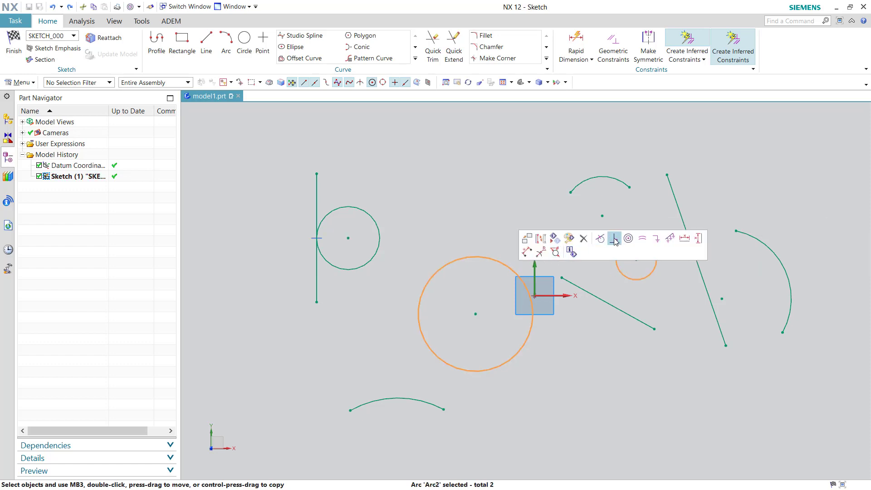
{"action": "left_click", "coordinate": [628, 238]}
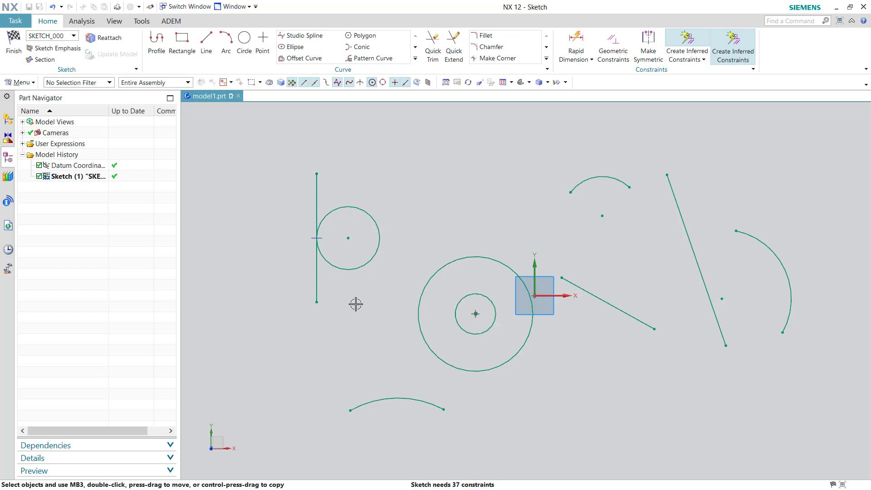
{"action": "key", "text": "ctrl+z"}
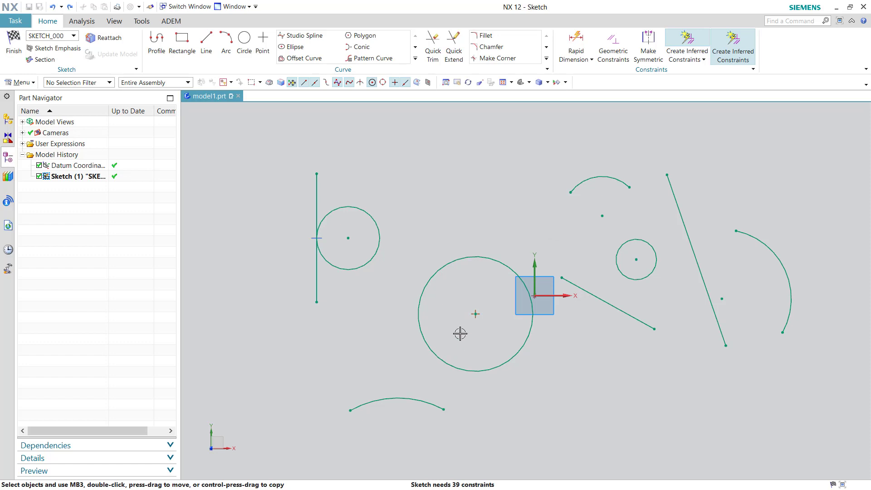
Apply a Fixed constraint to the center point of the large middle circle.
{"action": "left_click", "coordinate": [498, 261]}
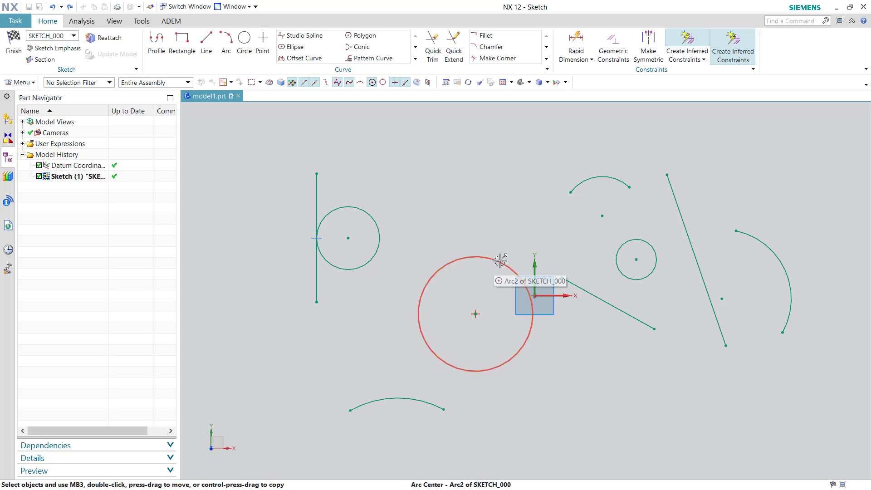
{"action": "left_click", "coordinate": [493, 259]}
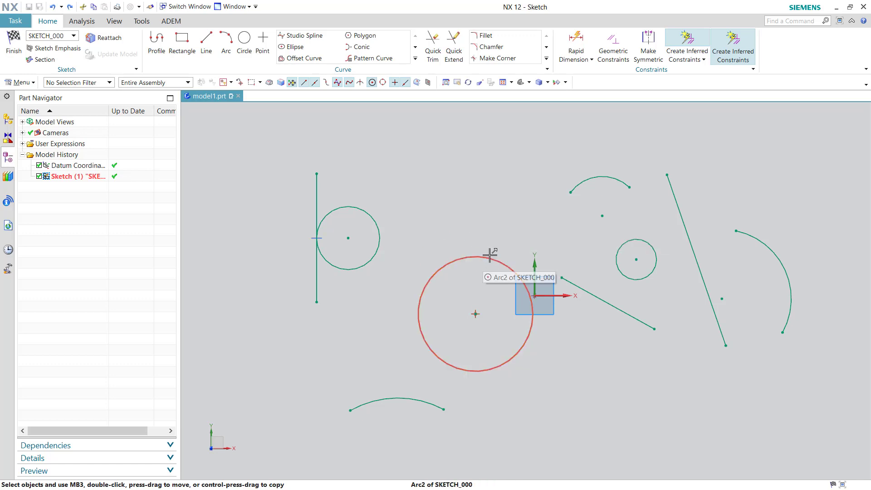
{"action": "left_click", "coordinate": [494, 257]}
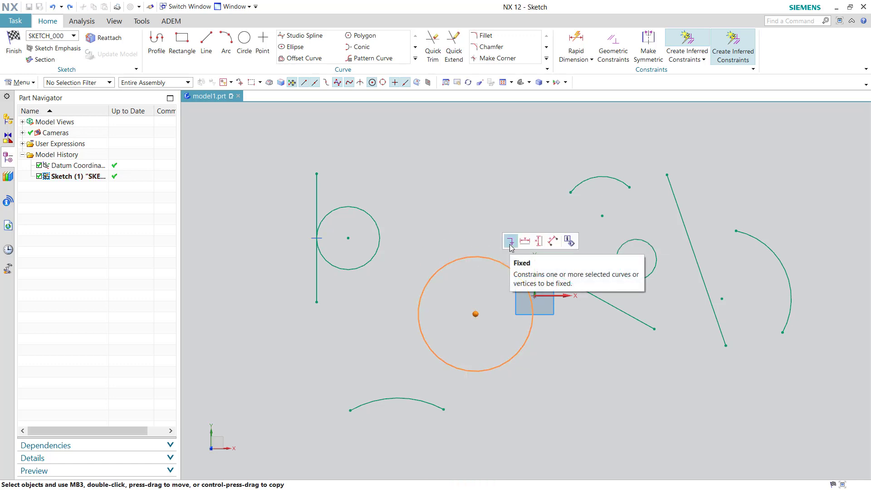
{"action": "left_click", "coordinate": [510, 246]}
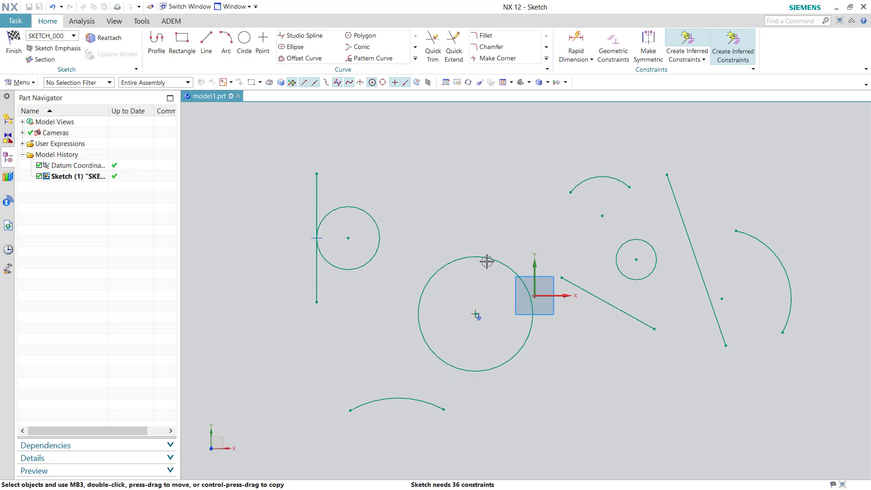
Make the far-left circle concentric with the large middle circle whose center is fixed.
{"action": "left_click", "coordinate": [363, 215]}
{"action": "left_click", "coordinate": [471, 256]}
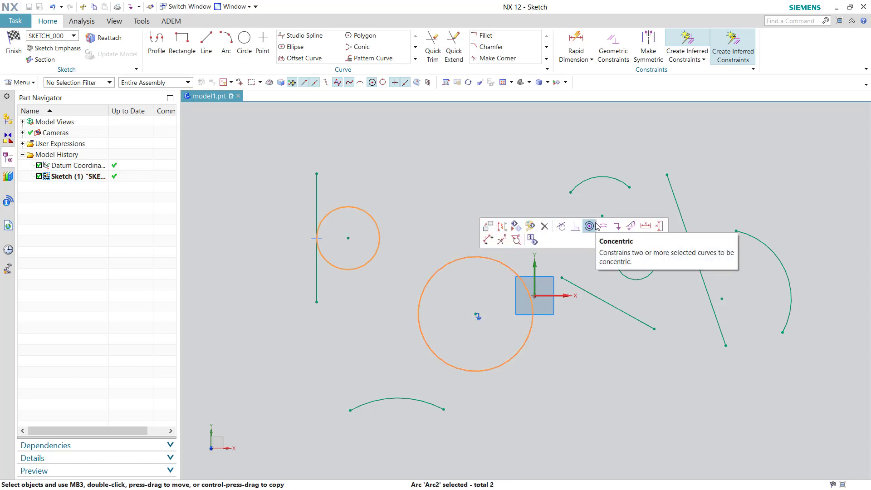
{"action": "left_click", "coordinate": [589, 227]}
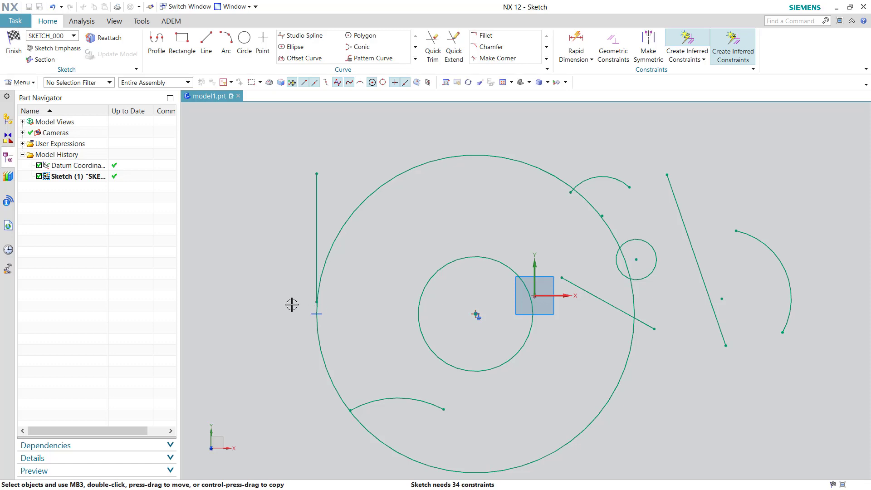
Undo the concentric, fixed and tangent constraints so the circles and the vertical line are unconstrained again.
{"action": "left_click_drag", "start_coordinate": [292, 303], "coordinate": [331, 332]}
{"action": "left_click_drag", "start_coordinate": [285, 268], "coordinate": [348, 348]}
{"action": "key", "text": "Escape"}
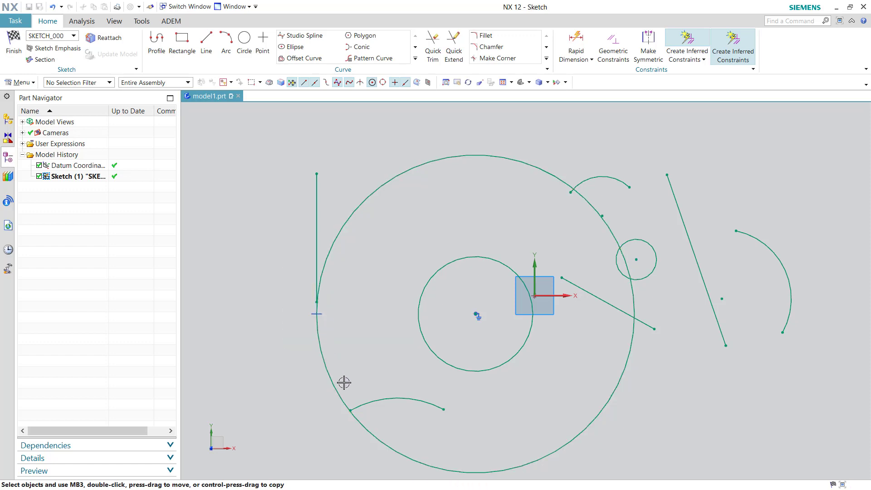
{"action": "key", "text": "ctrl+z"}
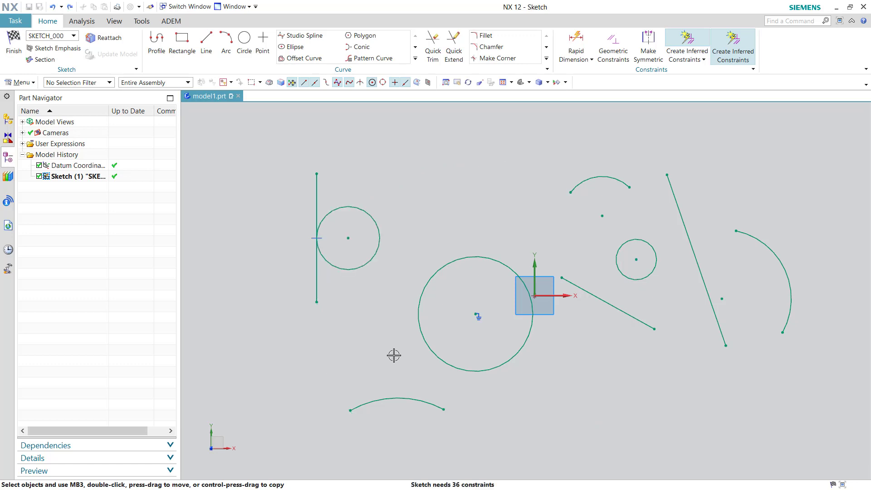
{"action": "key", "text": "ctrl+z"}
{"action": "key", "text": "ctrl+z"}
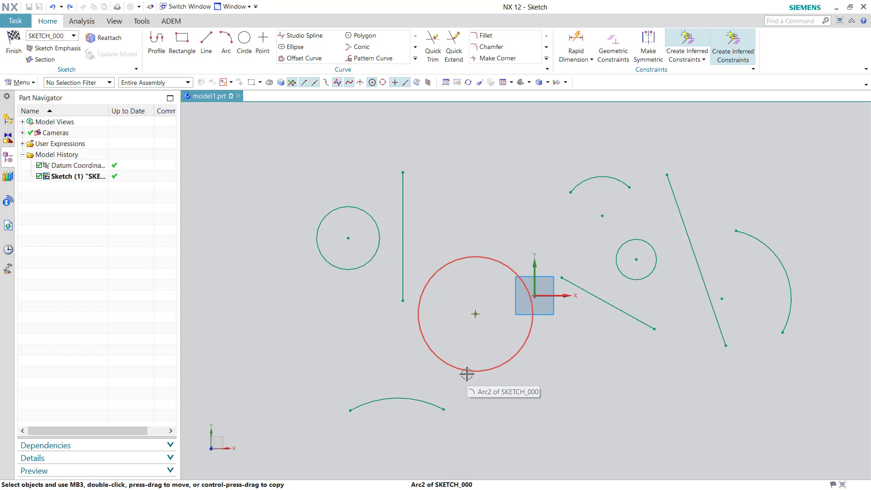
Try a Parallel constraint between the short slanted line and the long slanted line, and undo it.
{"action": "left_click", "coordinate": [626, 312]}
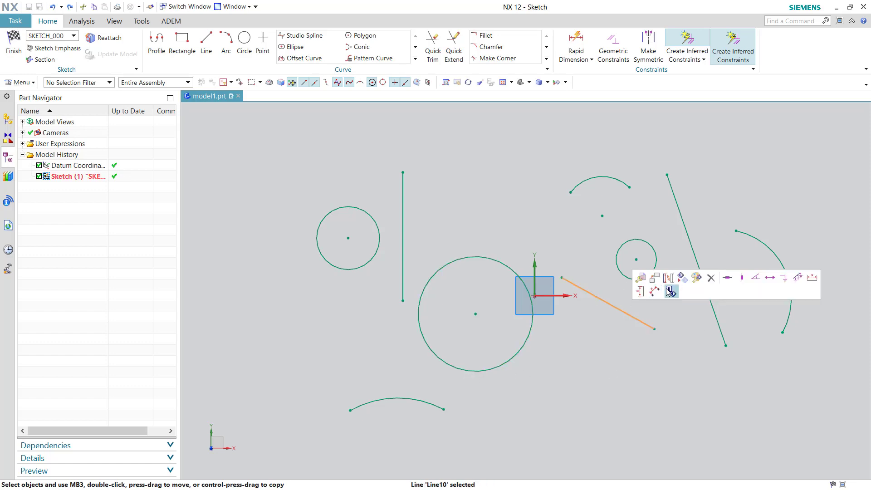
{"action": "left_click", "coordinate": [692, 234]}
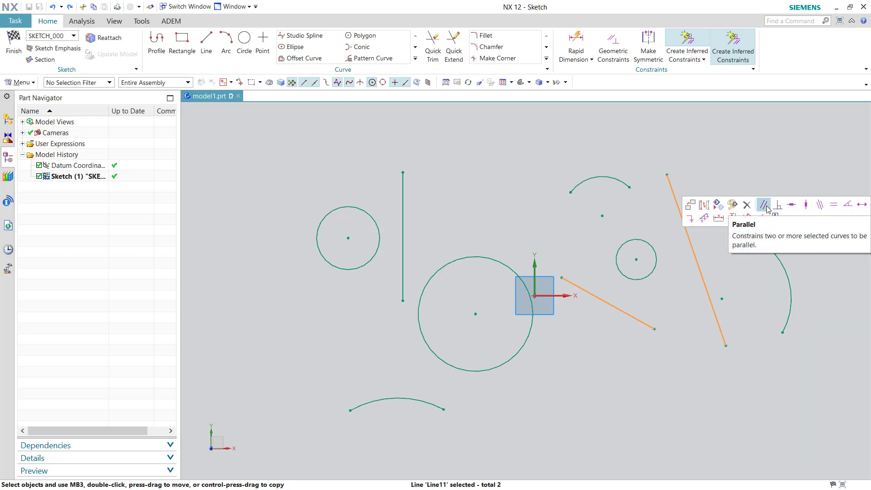
{"action": "left_click", "coordinate": [765, 206]}
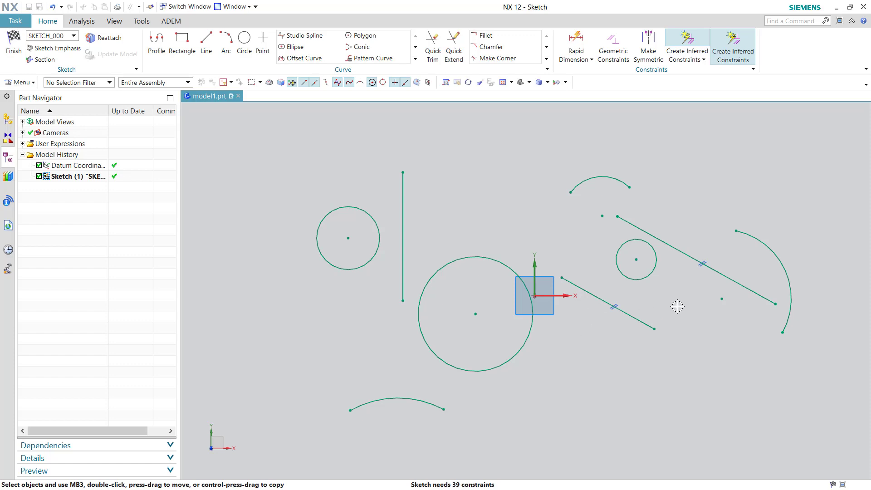
{"action": "key", "text": "ctrl+z"}
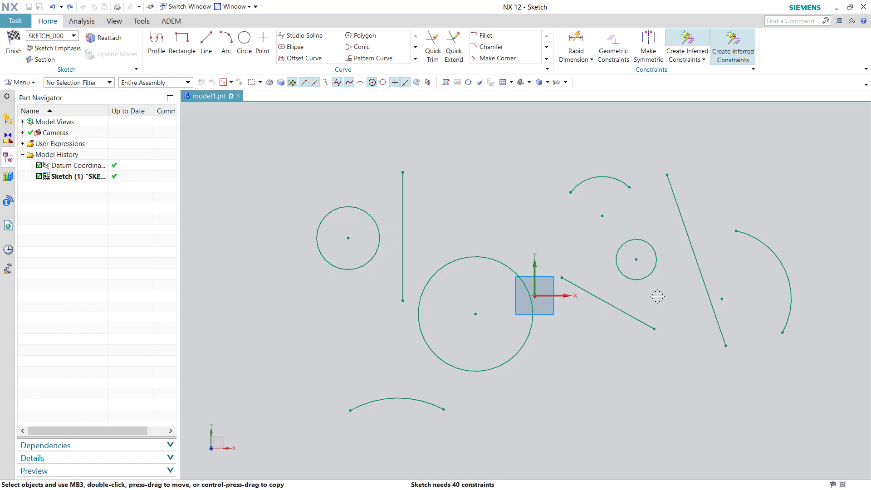
Turn Display Sketch Constraints off and back on to compare the rectangle with and without its constraint symbols.
{"action": "scroll", "coordinate": [633, 291], "scroll_direction": "down", "scroll_amount": 2}
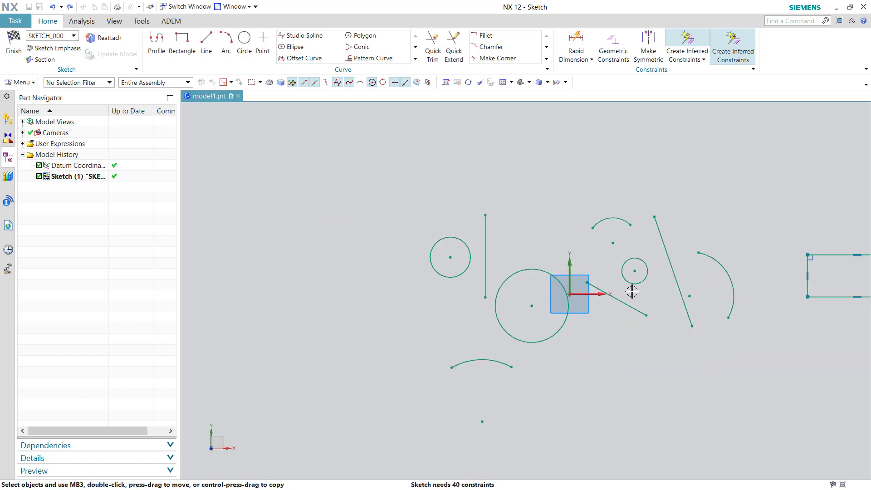
{"action": "scroll", "coordinate": [544, 303], "scroll_direction": "up", "scroll_amount": 2}
{"action": "scroll", "coordinate": [544, 303], "scroll_direction": "down", "scroll_amount": 1}
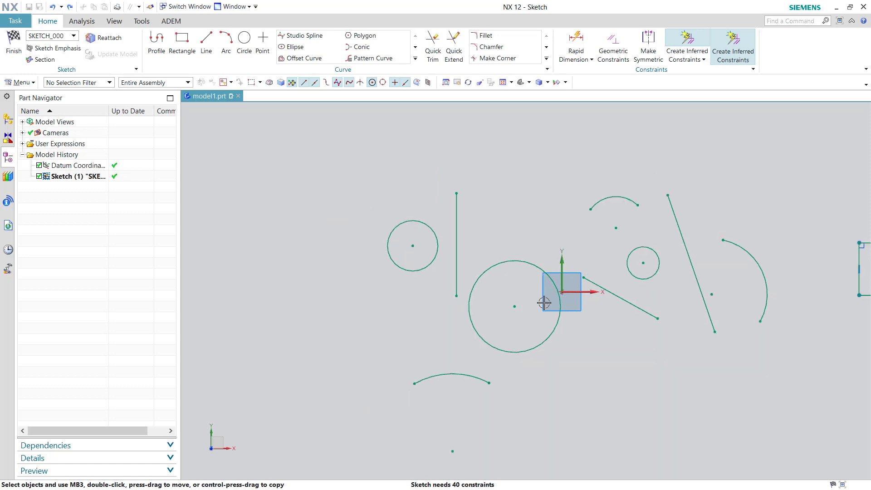
{"action": "scroll", "coordinate": [544, 303], "scroll_direction": "down", "scroll_amount": 1}
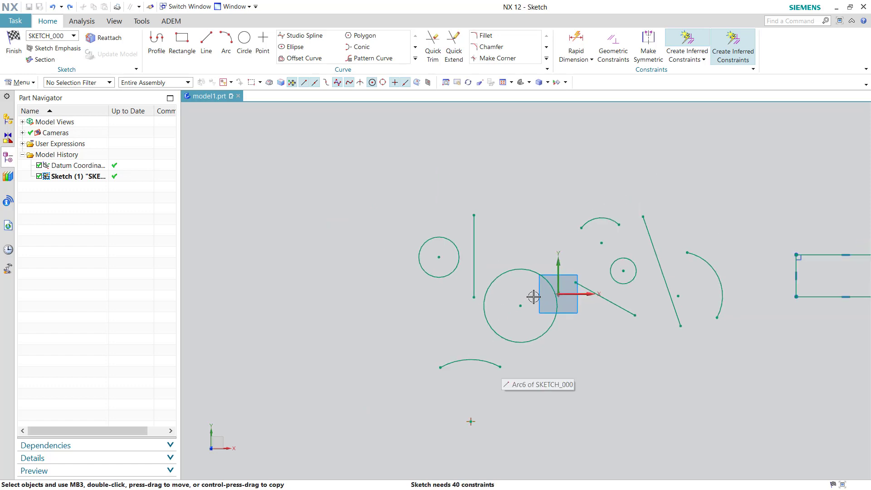
{"action": "mouse_move", "coordinate": [721, 227]}
{"action": "middle_mouse_down"}
{"action": "mouse_move", "coordinate": [696, 222]}
{"action": "mouse_move", "coordinate": [741, 187]}
{"action": "mouse_move", "coordinate": [711, 240]}
{"action": "mouse_move", "coordinate": [671, 253]}
{"action": "mouse_move", "coordinate": [487, 212]}
{"action": "middle_mouse_up"}
{"action": "key", "text": "F8"}
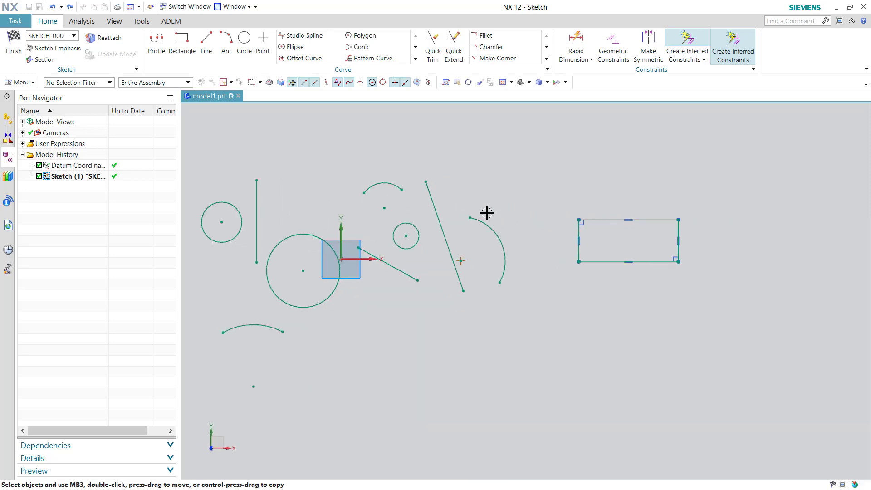
{"action": "scroll", "coordinate": [604, 207], "scroll_direction": "down", "scroll_amount": 3}
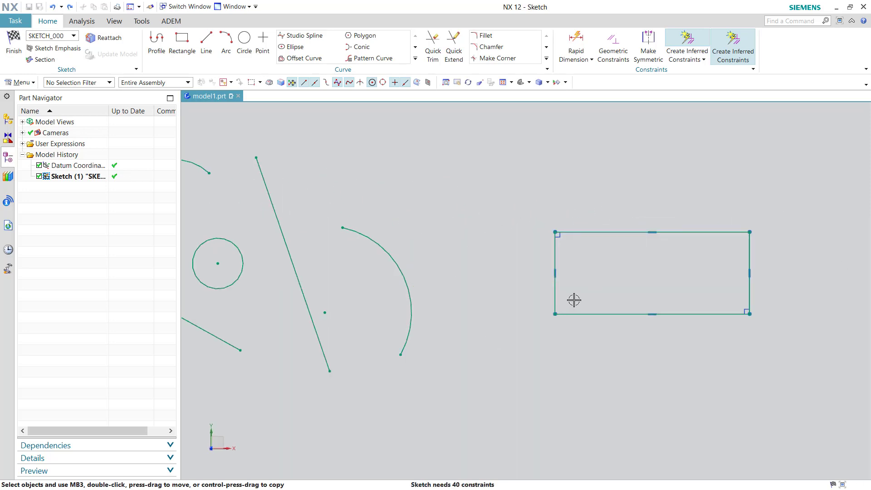
{"action": "left_click", "coordinate": [691, 66]}
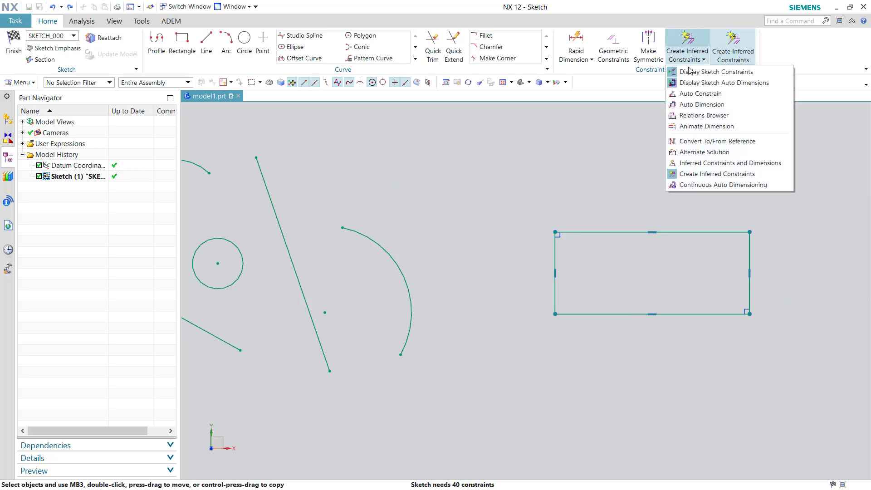
{"action": "left_click", "coordinate": [713, 72]}
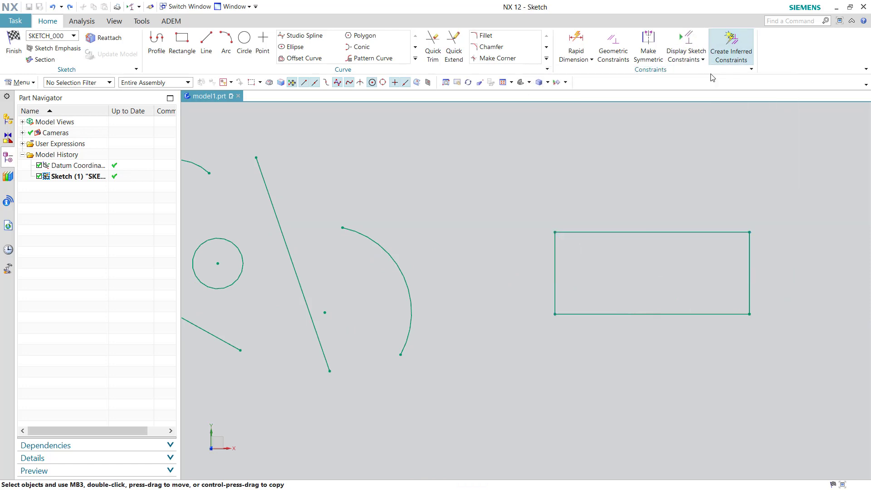
{"action": "left_click", "coordinate": [700, 62]}
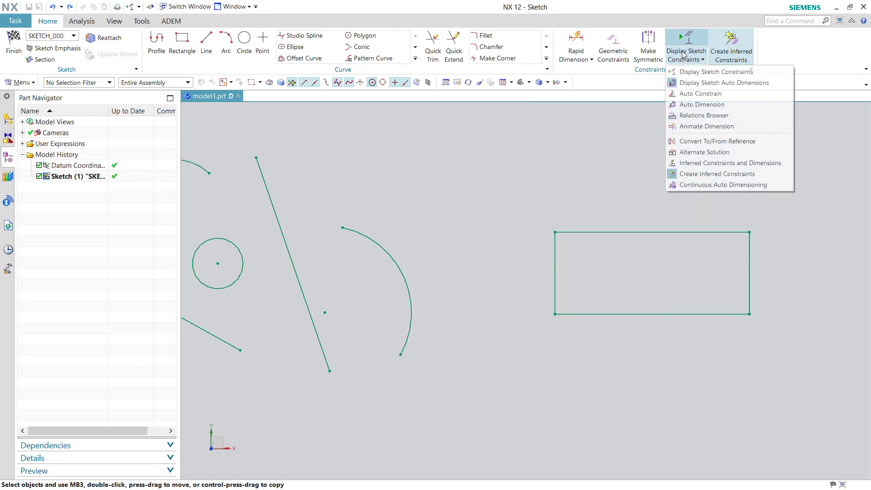
{"action": "left_click", "coordinate": [694, 72]}
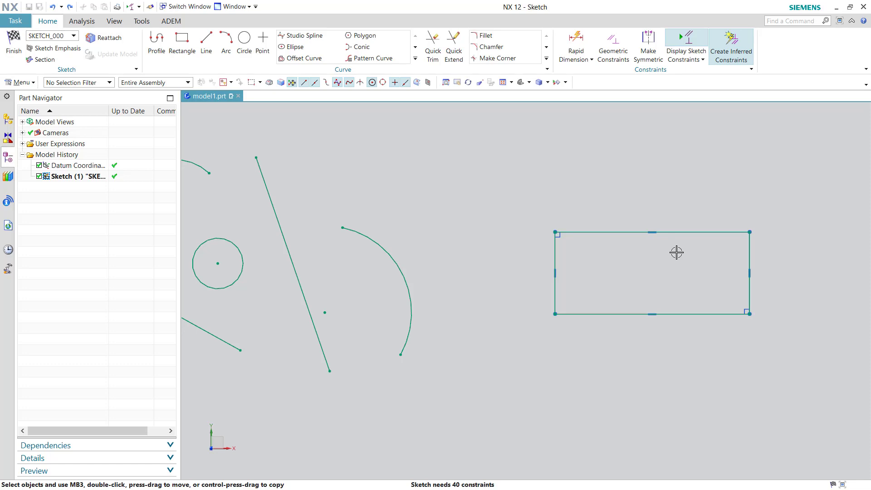
{"action": "left_click", "coordinate": [685, 60]}
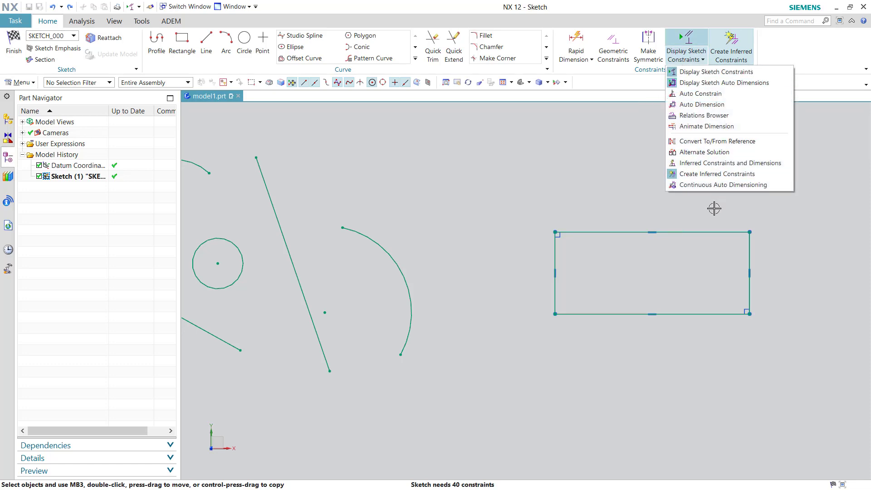
{"action": "left_click", "coordinate": [627, 227]}
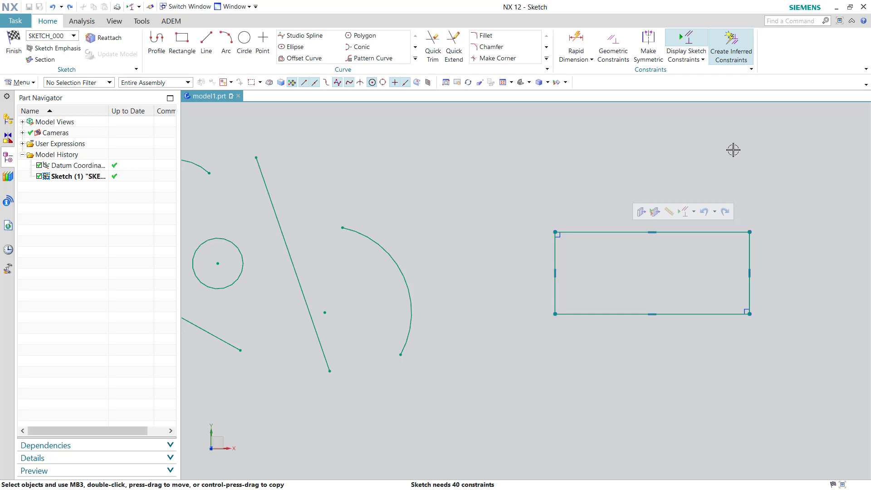
Try a Parallel constraint between the rectangle's left side and the sketch's horizontal axis, and undo it.
{"action": "scroll", "coordinate": [734, 149], "scroll_direction": "down", "scroll_amount": 1}
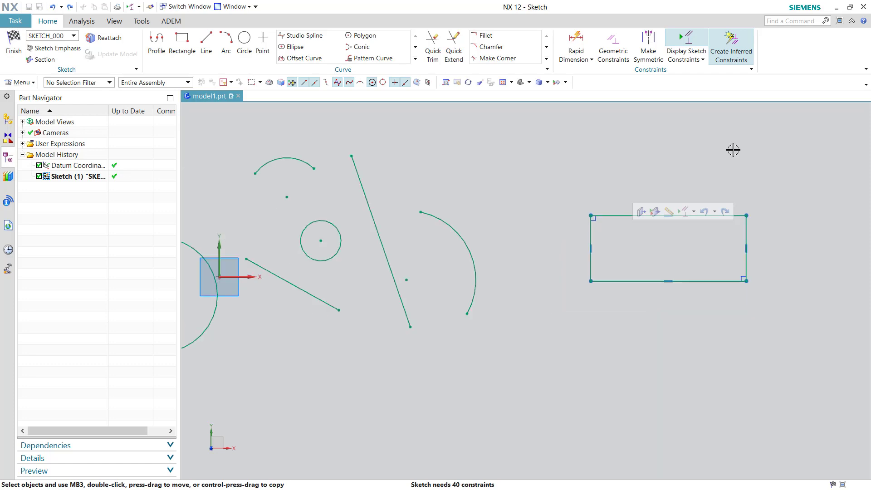
{"action": "scroll", "coordinate": [734, 150], "scroll_direction": "up", "scroll_amount": 1}
{"action": "scroll", "coordinate": [733, 150], "scroll_direction": "down", "scroll_amount": 1}
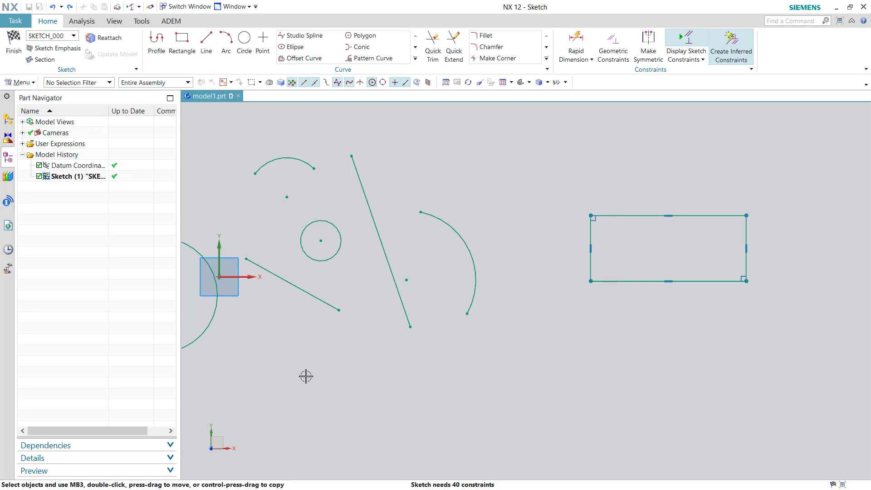
{"action": "scroll", "coordinate": [506, 369], "scroll_direction": "down", "scroll_amount": 1}
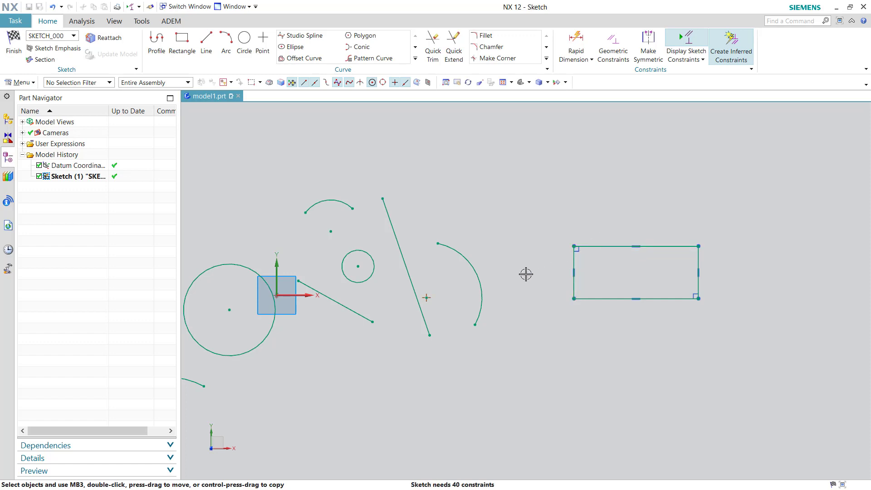
{"action": "scroll", "coordinate": [525, 273], "scroll_direction": "down", "scroll_amount": 3}
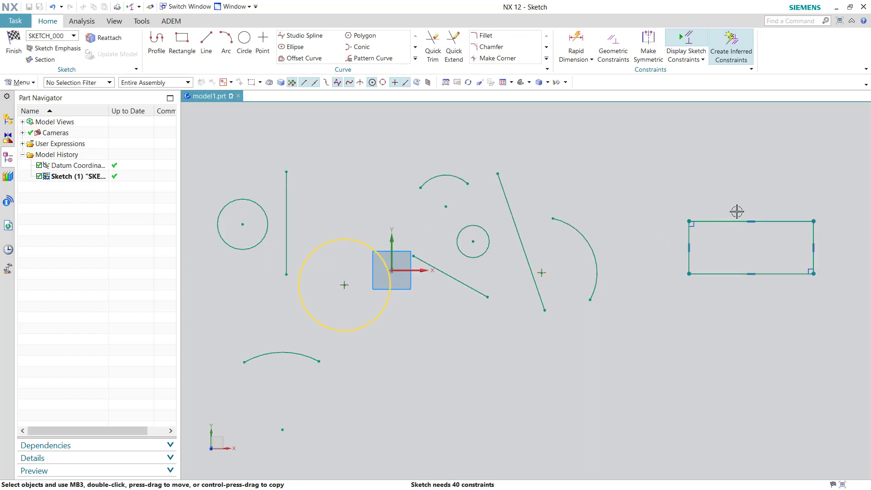
{"action": "scroll", "coordinate": [699, 259], "scroll_direction": "up", "scroll_amount": 4}
{"action": "left_click", "coordinate": [663, 255]}
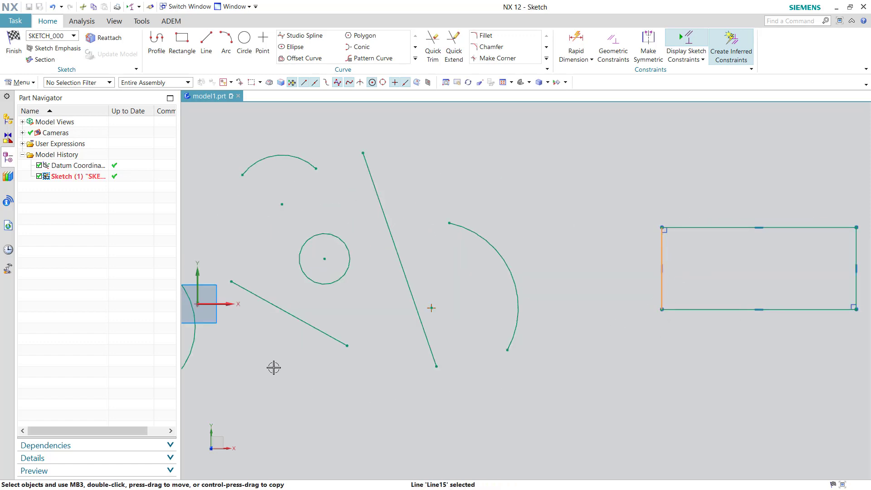
{"action": "left_click", "coordinate": [223, 304]}
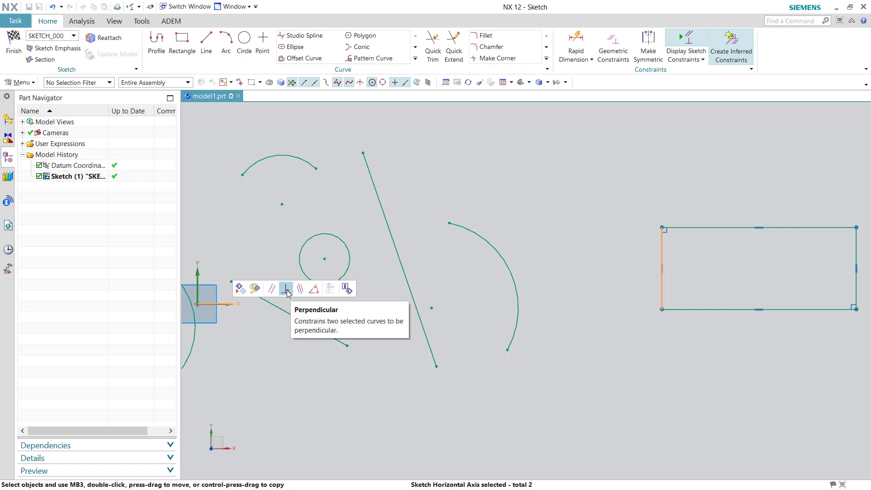
{"action": "left_click", "coordinate": [272, 291]}
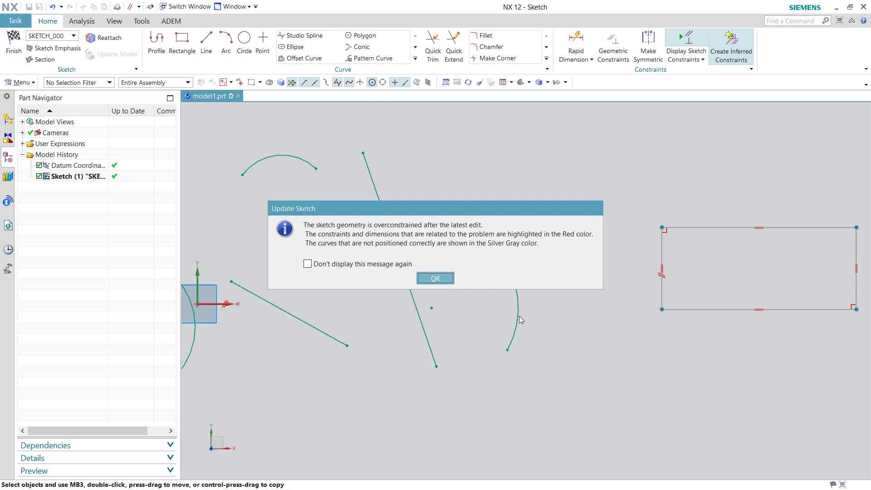
{"action": "left_click", "coordinate": [428, 278]}
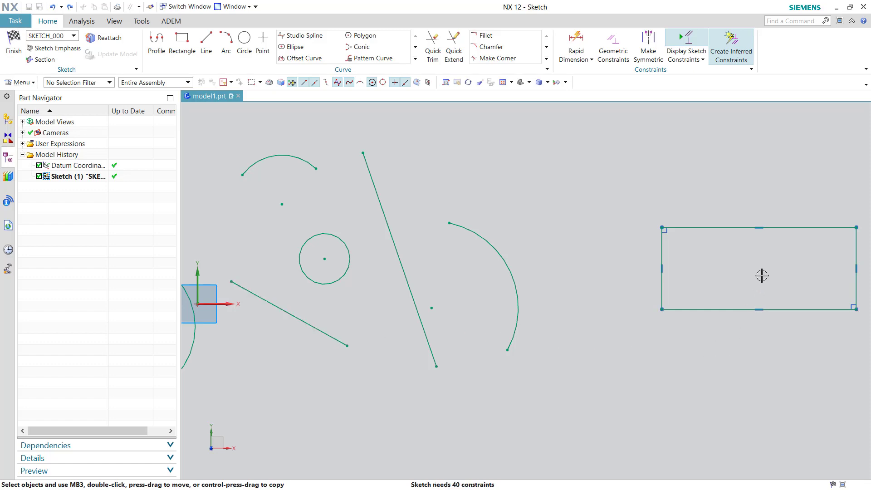
Add a Rapid Dimension to the rectangle's upper side and set its length to 130.
{"action": "scroll", "coordinate": [762, 276], "scroll_direction": "down", "scroll_amount": 1}
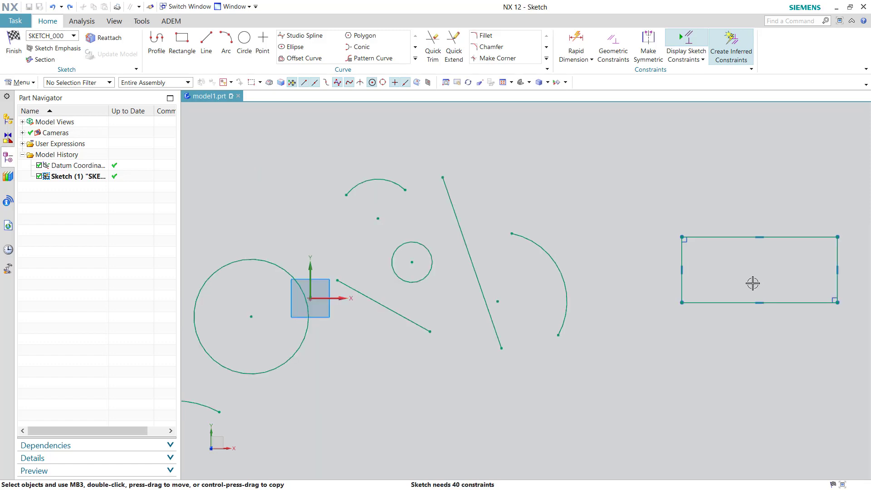
{"action": "scroll", "coordinate": [752, 284], "scroll_direction": "up", "scroll_amount": 1}
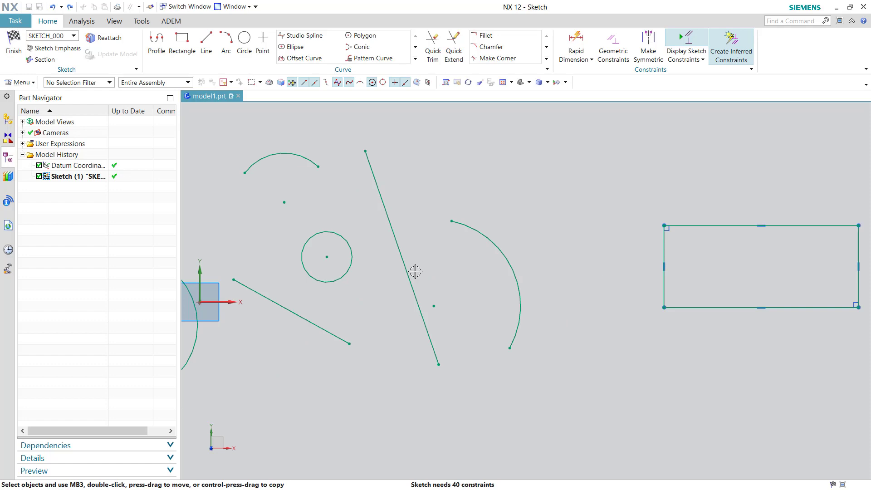
{"action": "scroll", "coordinate": [414, 271], "scroll_direction": "down", "scroll_amount": 2}
{"action": "scroll", "coordinate": [661, 245], "scroll_direction": "up", "scroll_amount": 3}
{"action": "scroll", "coordinate": [660, 245], "scroll_direction": "up", "scroll_amount": 1}
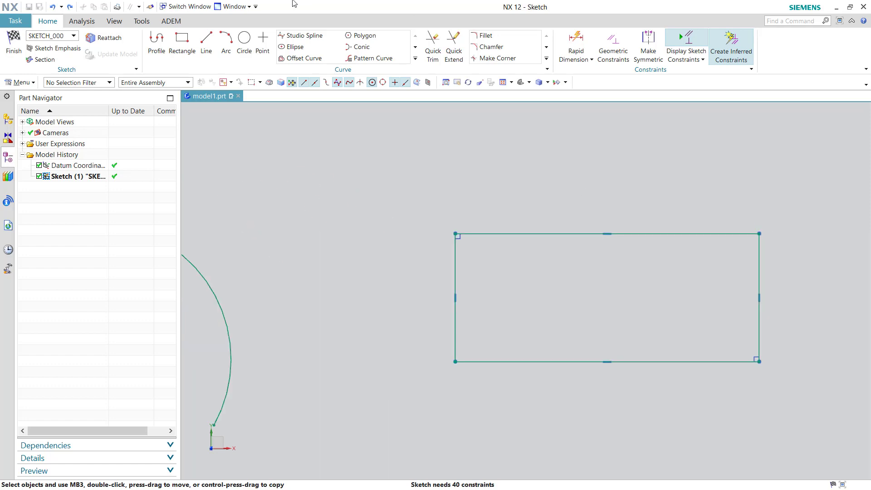
{"action": "left_click", "coordinate": [581, 58]}
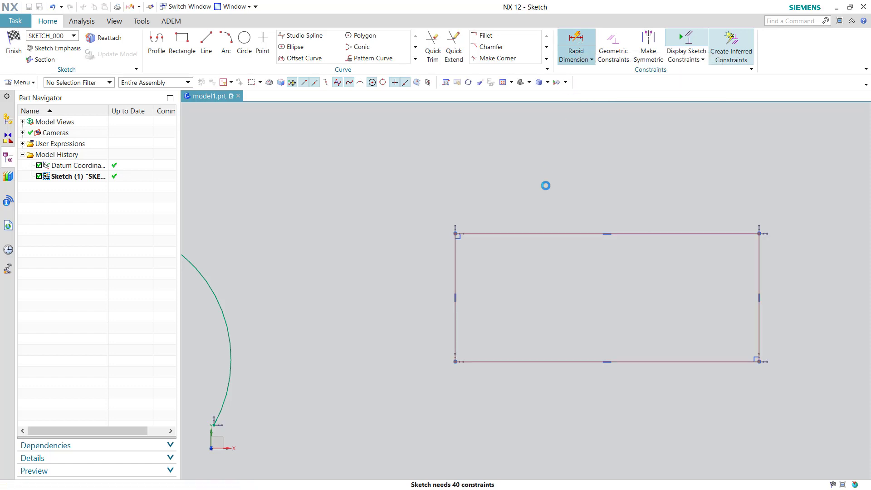
{"action": "left_click", "coordinate": [553, 233]}
{"action": "left_click", "coordinate": [564, 183]}
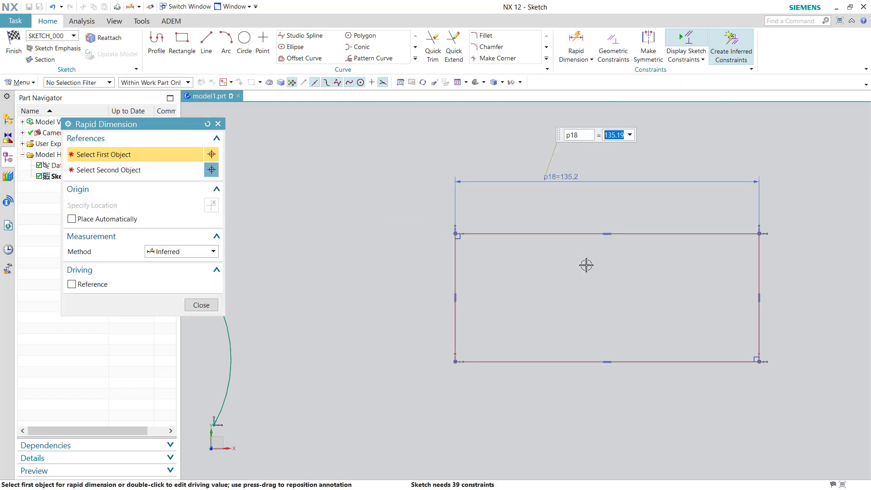
{"action": "type", "text": "1"}
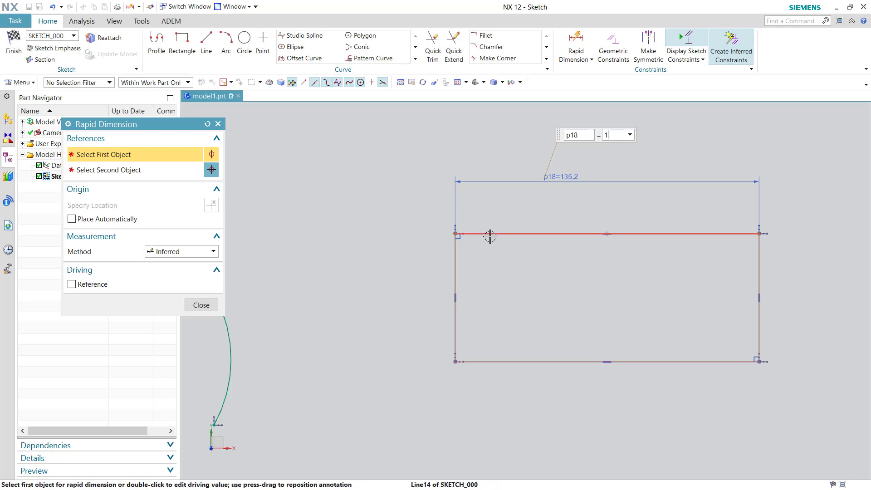
{"action": "type", "text": "30"}
{"action": "key", "text": "Return"}
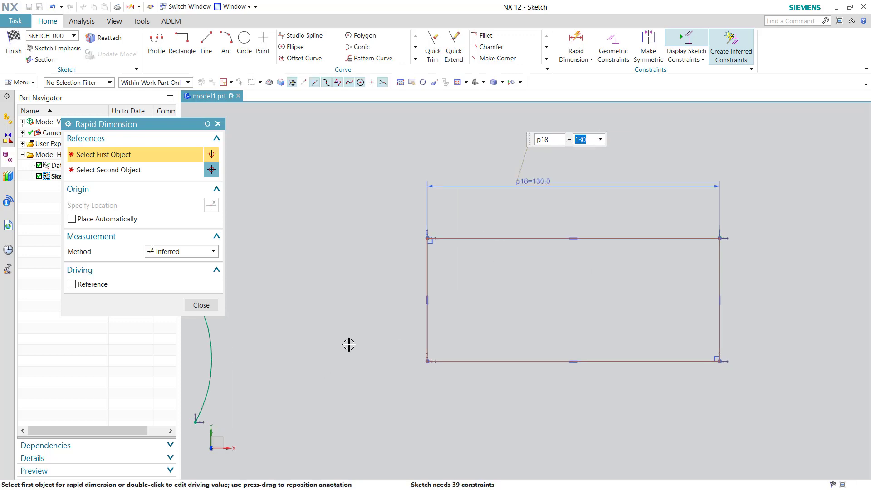
{"action": "left_click", "coordinate": [432, 265]}
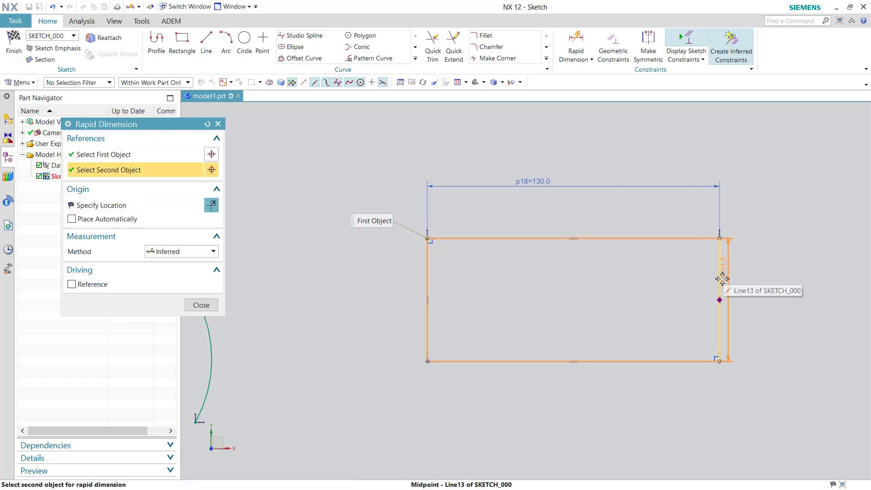
{"action": "left_click", "coordinate": [715, 269]}
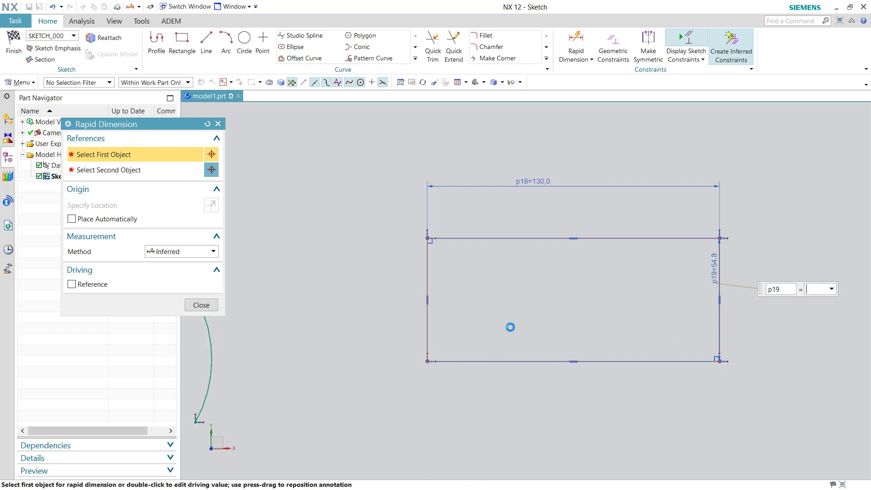
{"action": "key", "text": "ctrl+z"}
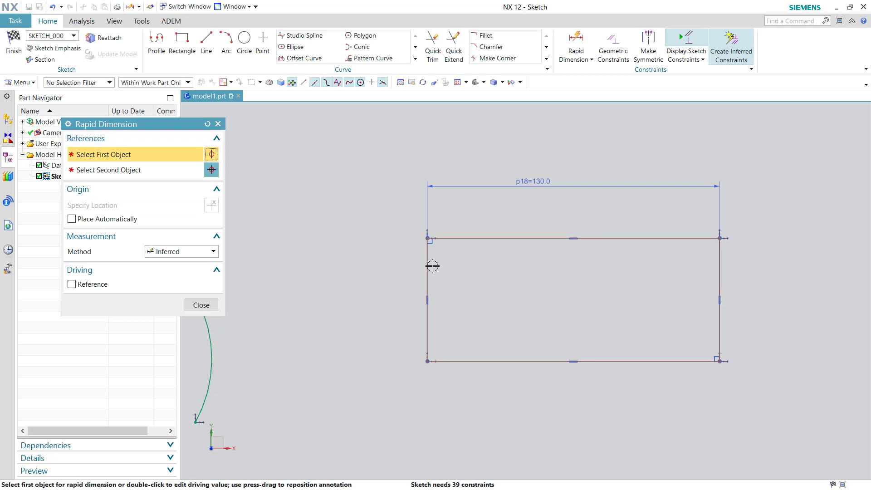
Add a Rapid Dimension between the rectangle's left and right sides, placed below its lower side.
{"action": "left_click", "coordinate": [428, 265]}
{"action": "left_click", "coordinate": [719, 258]}
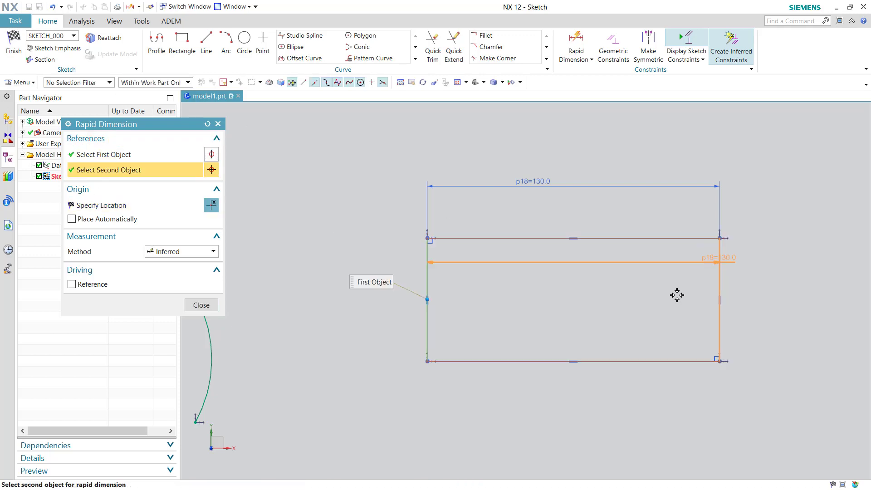
{"action": "left_click", "coordinate": [607, 390]}
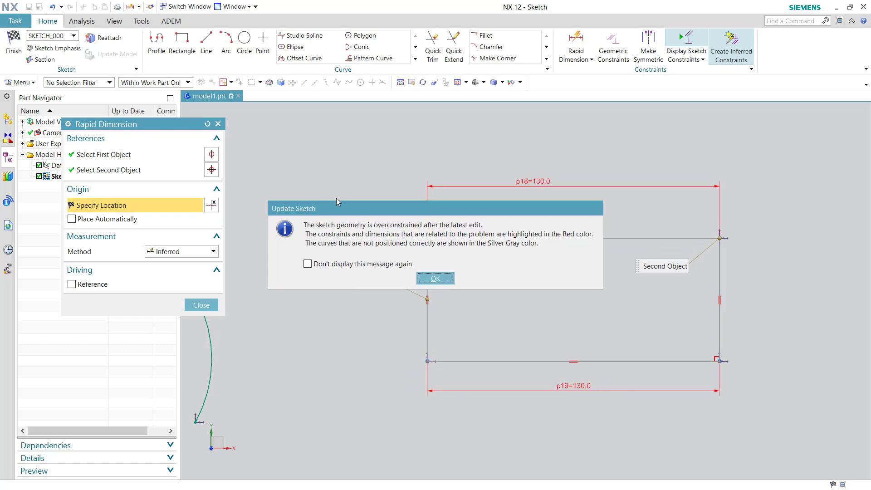
{"action": "left_click_drag", "start_coordinate": [407, 208], "coordinate": [324, 182]}
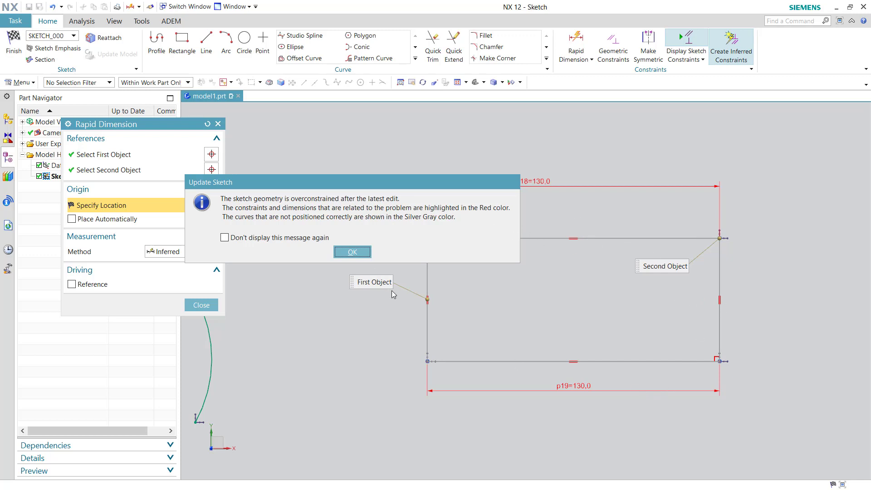
{"action": "left_click", "coordinate": [352, 253]}
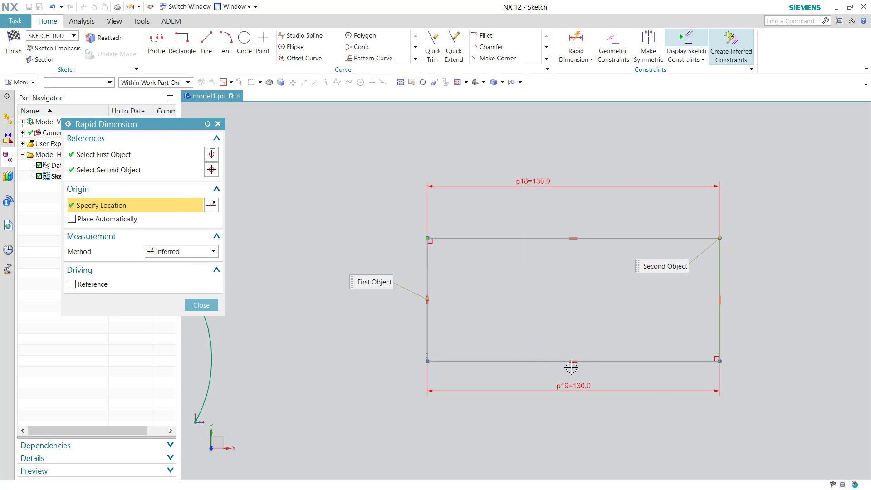
Set the dimension below the rectangle to 140 and delete the 130 dimension above it.
{"action": "left_click", "coordinate": [586, 383]}
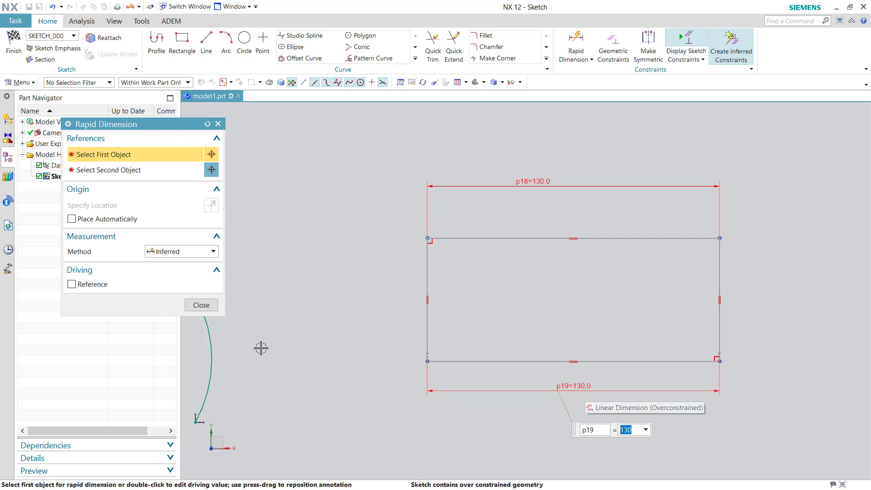
{"action": "type", "text": "1"}
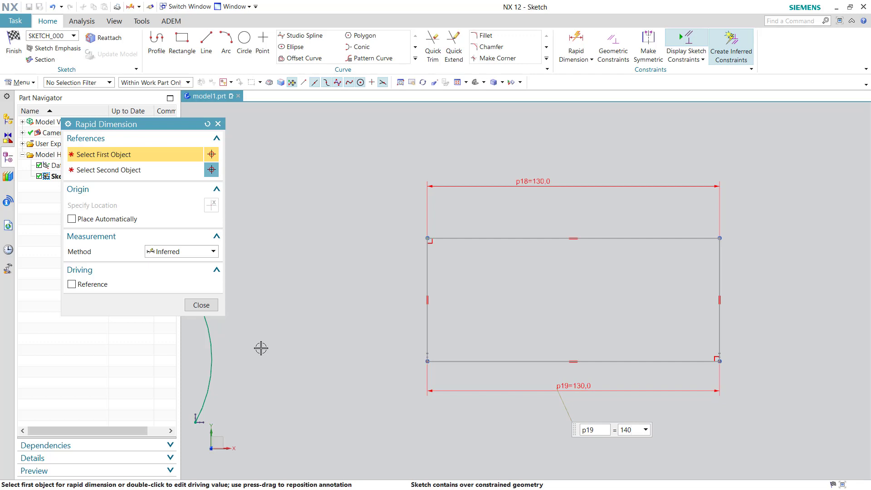
{"action": "key", "text": "Return"}
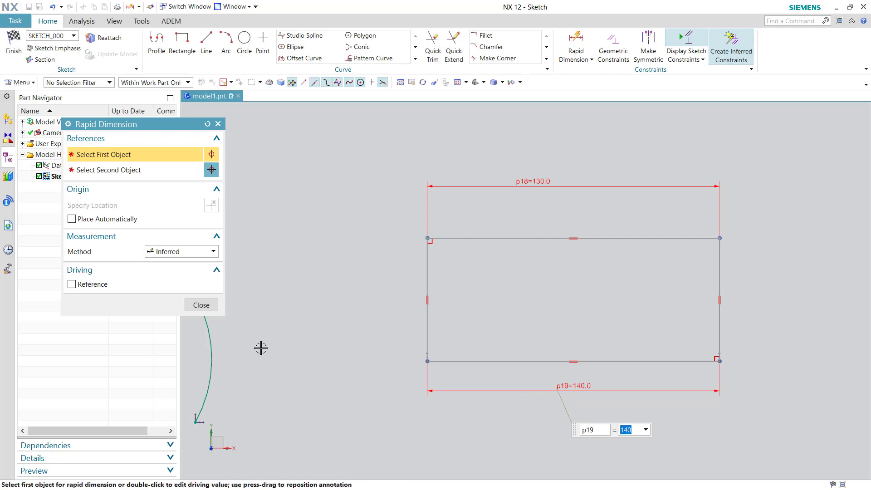
{"action": "left_click", "coordinate": [201, 305]}
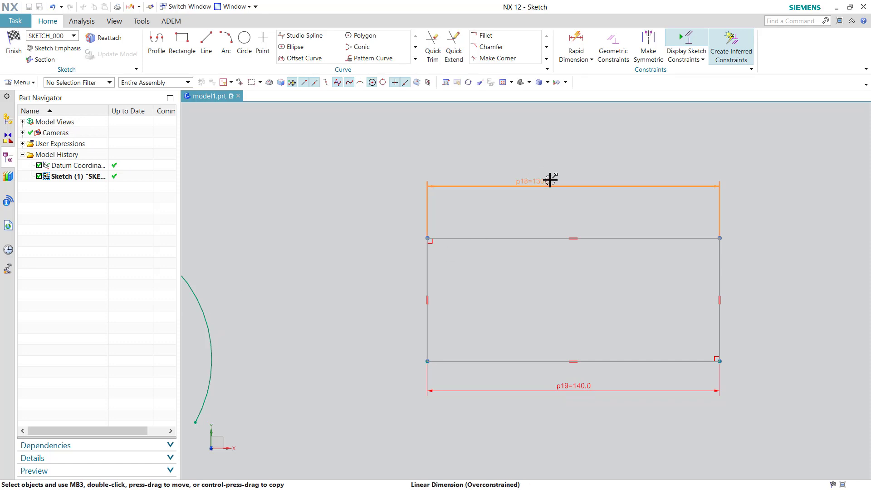
{"action": "left_click", "coordinate": [534, 182]}
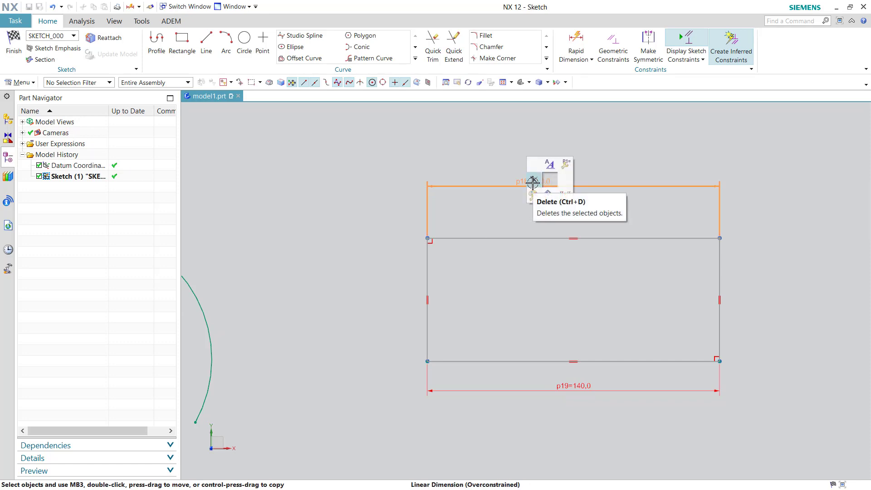
{"action": "left_click", "coordinate": [533, 182]}
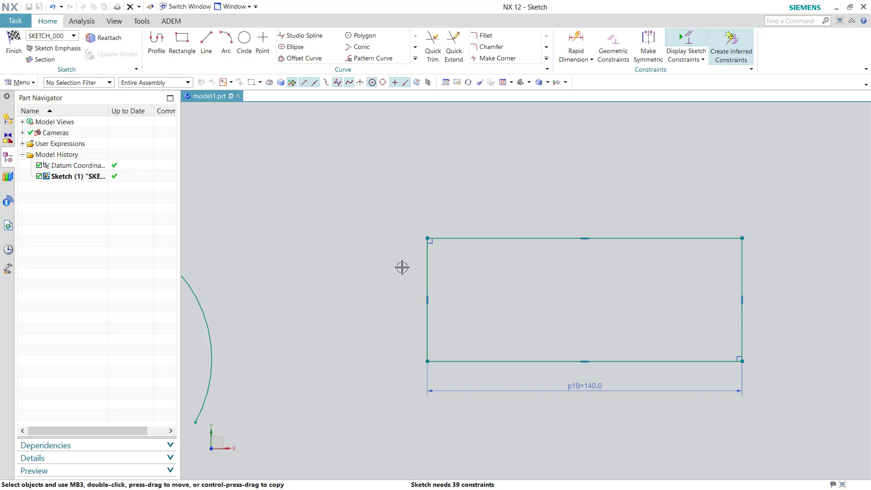
Delete the vertical constraints on the rectangle's left and right sides and the perpendicular constraint at its upper-left corner.
{"action": "left_click_drag", "start_coordinate": [402, 268], "coordinate": [445, 319]}
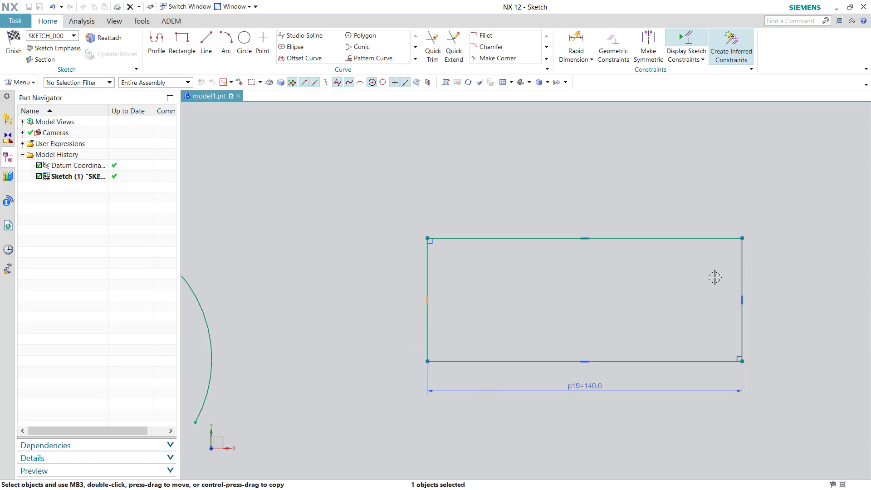
{"action": "left_click_drag", "start_coordinate": [710, 276], "coordinate": [764, 319]}
{"action": "key", "text": "Escape"}
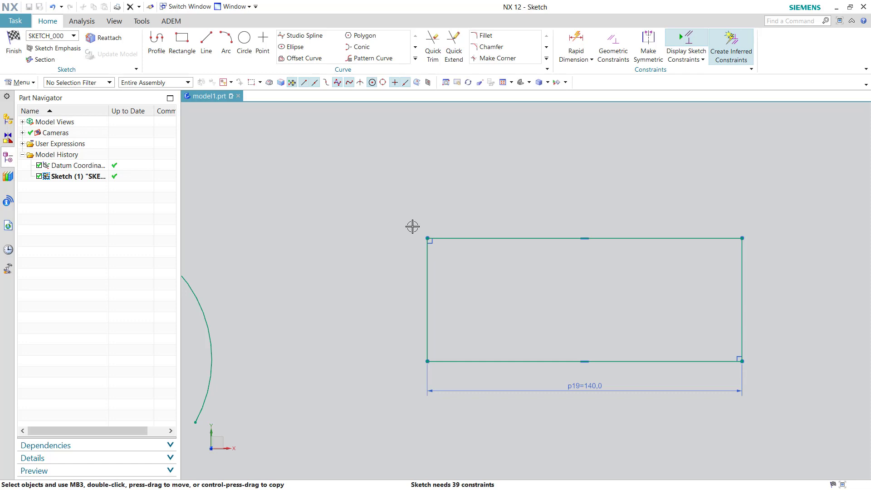
{"action": "left_click_drag", "start_coordinate": [413, 226], "coordinate": [443, 254]}
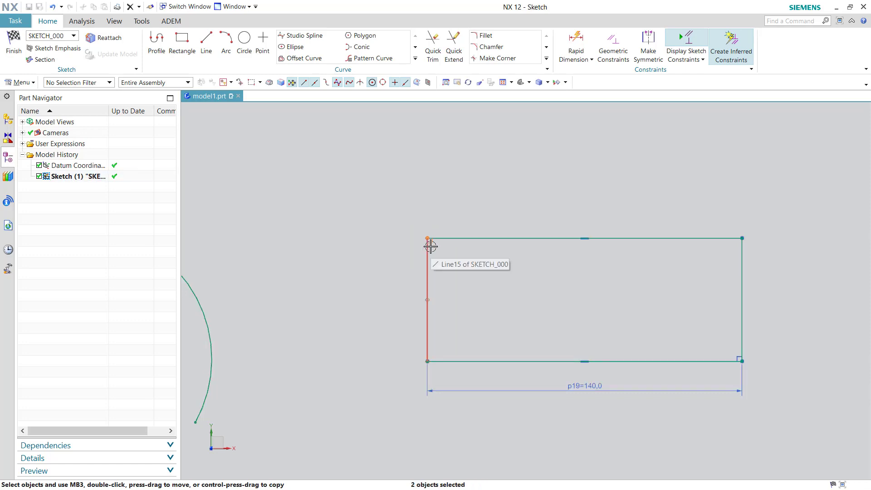
{"action": "left_click", "coordinate": [429, 238], "text": "shift"}
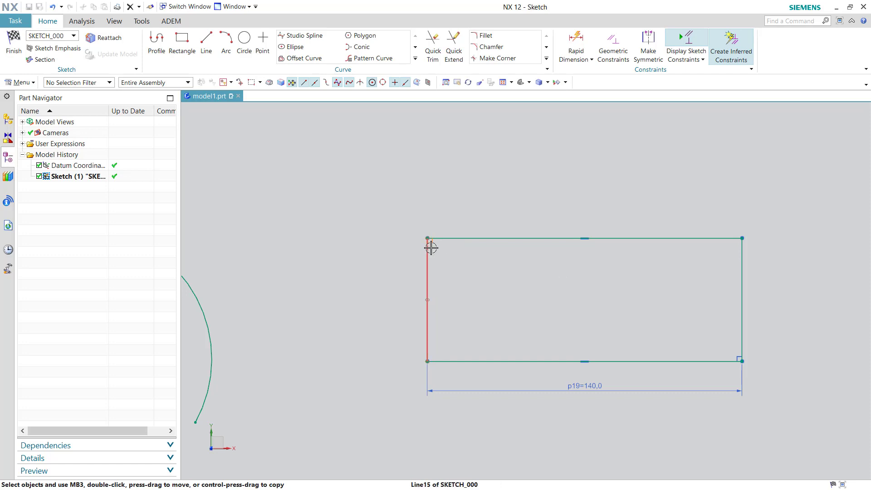
{"action": "key", "text": "Escape"}
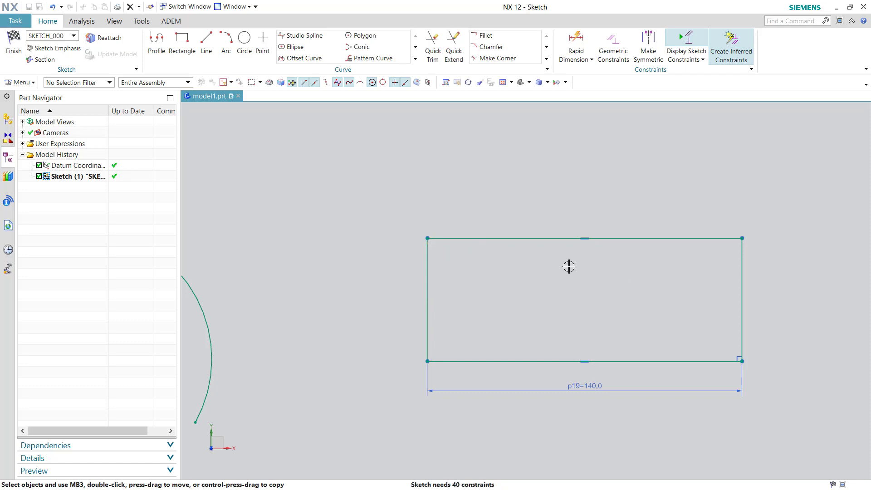
Add a Rapid Dimension to the rectangle's upper side, placed above it.
{"action": "left_click", "coordinate": [577, 47]}
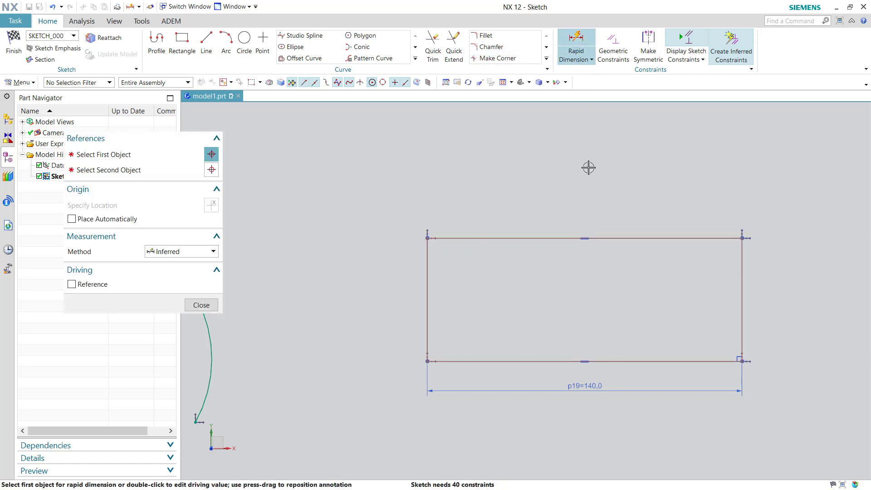
{"action": "left_click", "coordinate": [615, 238]}
{"action": "left_click", "coordinate": [619, 210]}
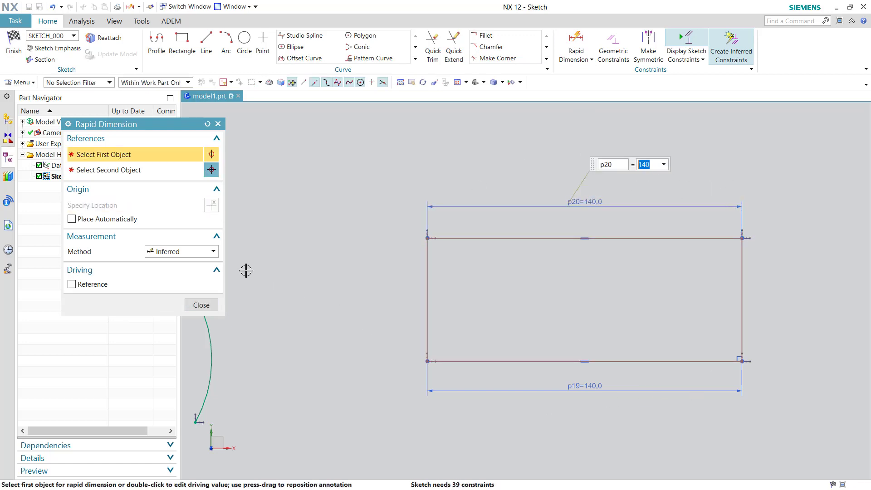
Try setting the dimension above the rectangle to 100, and undo the value change.
{"action": "type", "text": "1"}
{"action": "key", "text": "Return"}
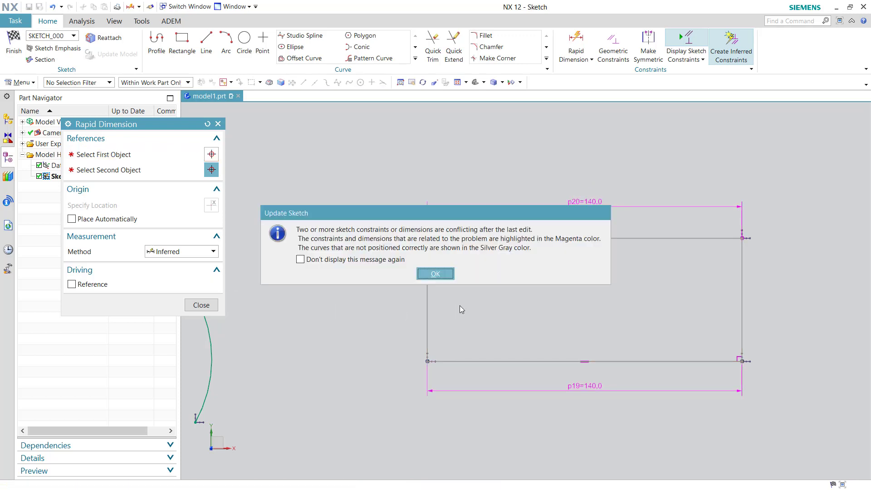
{"action": "left_click", "coordinate": [436, 273]}
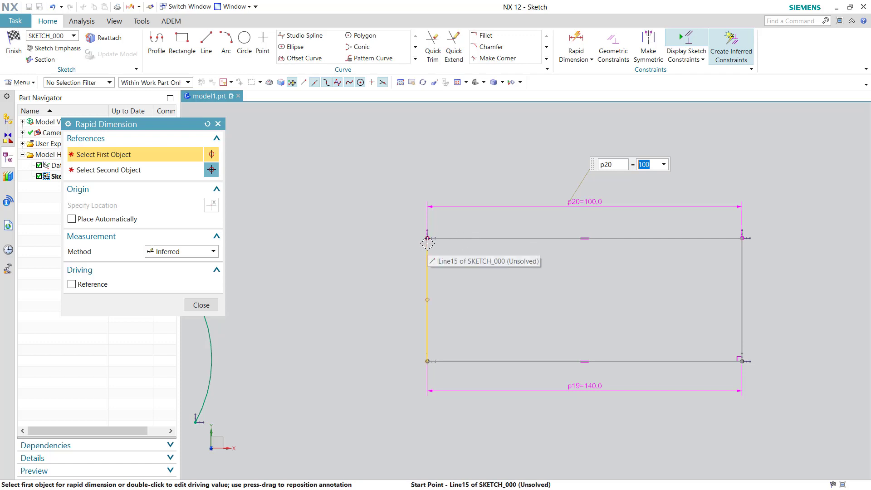
{"action": "left_click", "coordinate": [200, 304]}
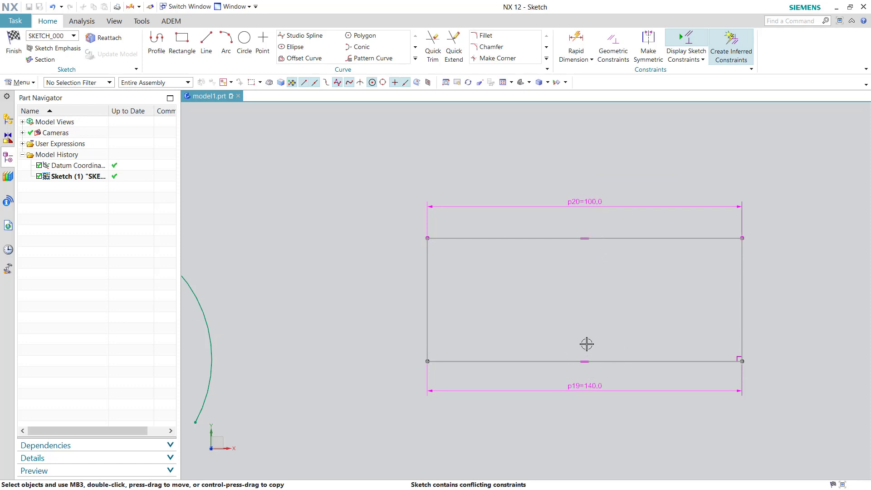
{"action": "scroll", "coordinate": [587, 352], "scroll_direction": "down", "scroll_amount": 4}
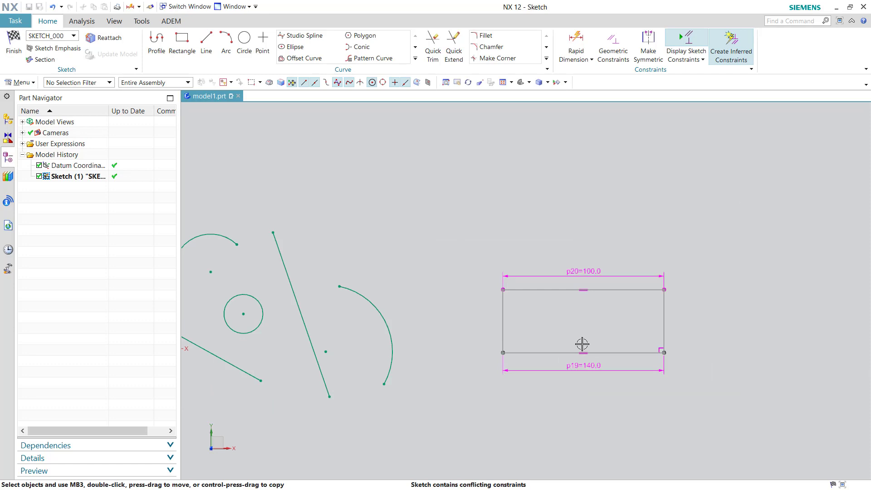
{"action": "scroll", "coordinate": [583, 345], "scroll_direction": "up", "scroll_amount": 2}
{"action": "scroll", "coordinate": [578, 327], "scroll_direction": "down", "scroll_amount": 1}
{"action": "scroll", "coordinate": [579, 327], "scroll_direction": "down", "scroll_amount": 2}
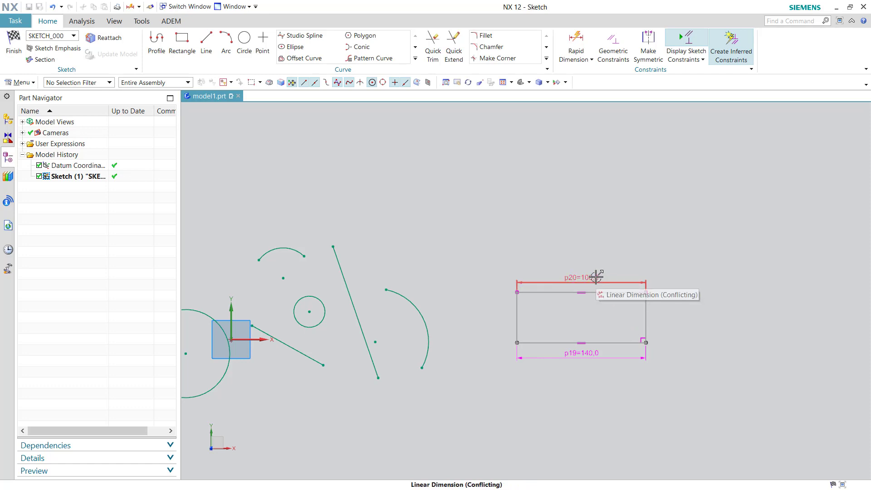
{"action": "scroll", "coordinate": [532, 293], "scroll_direction": "down", "scroll_amount": 3}
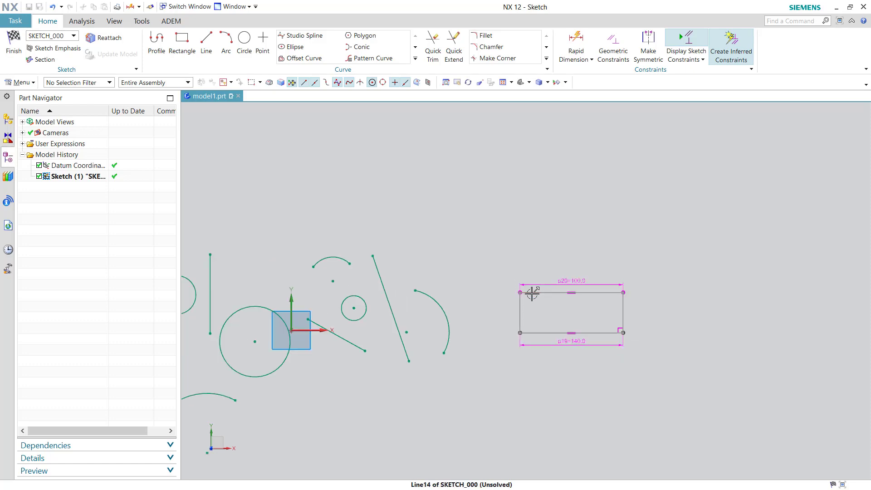
{"action": "scroll", "coordinate": [356, 328], "scroll_direction": "up", "scroll_amount": 2}
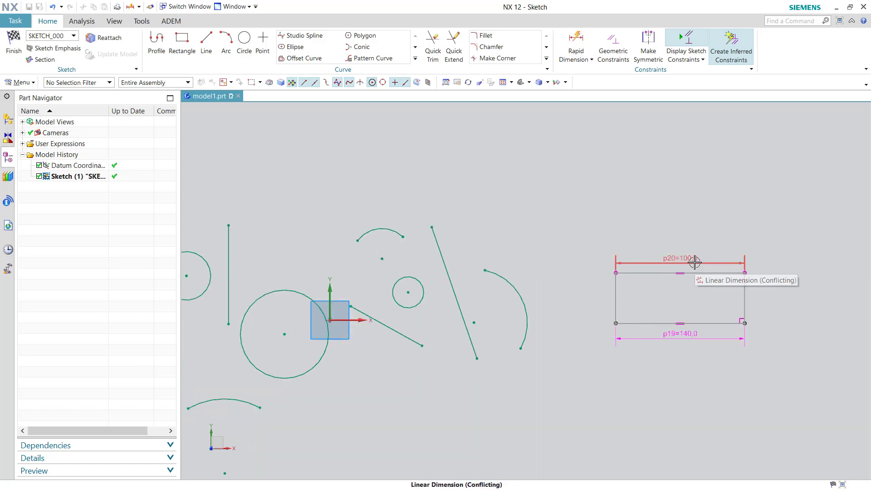
{"action": "key", "text": "ctrl+z"}
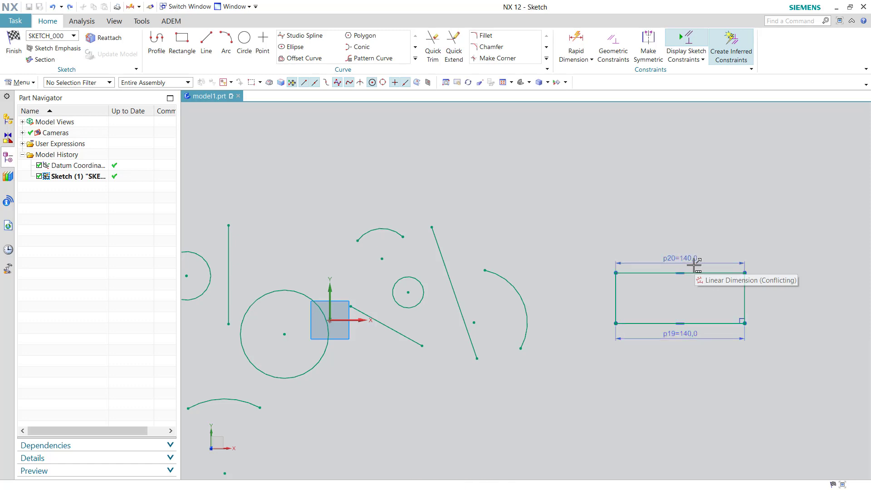